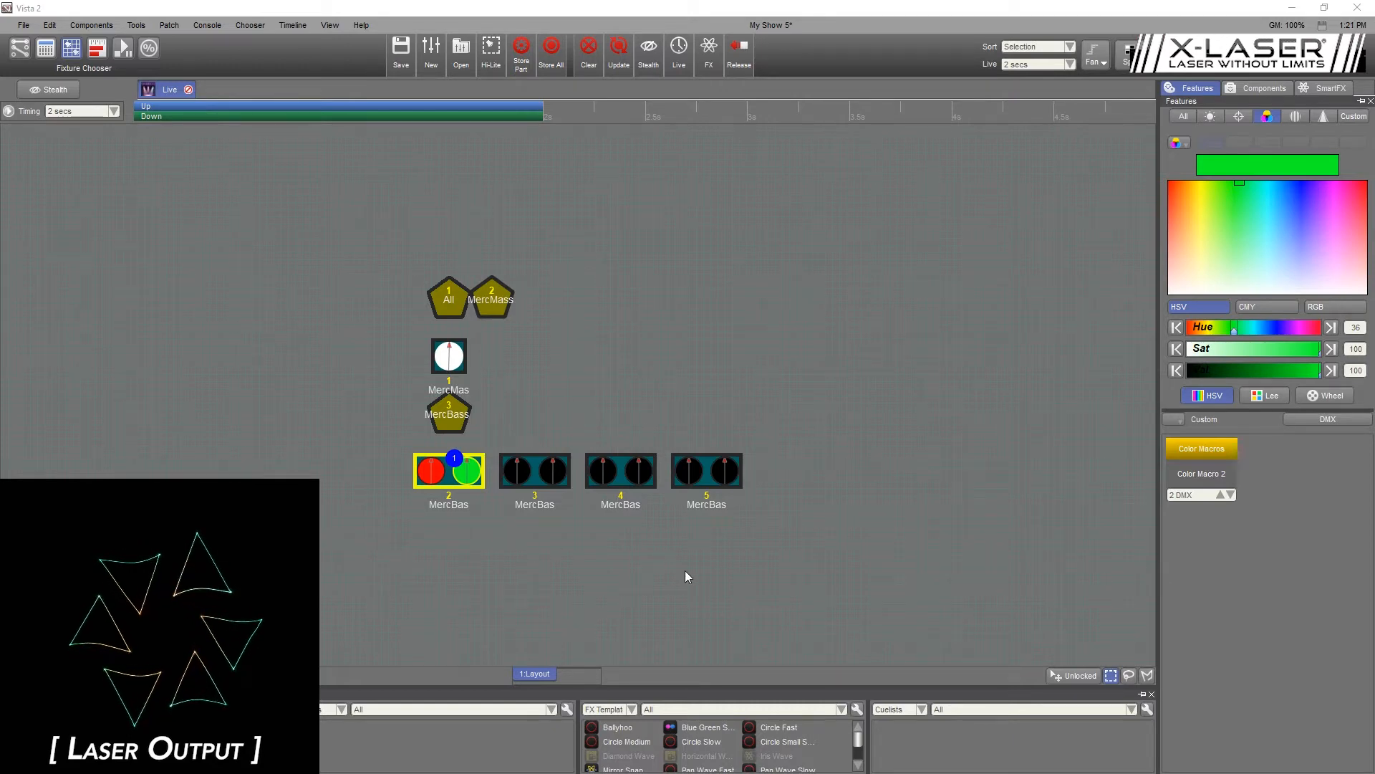
# - Create a new show, discarding the unsaved changes to the current one
pyautogui.click(43, 26)
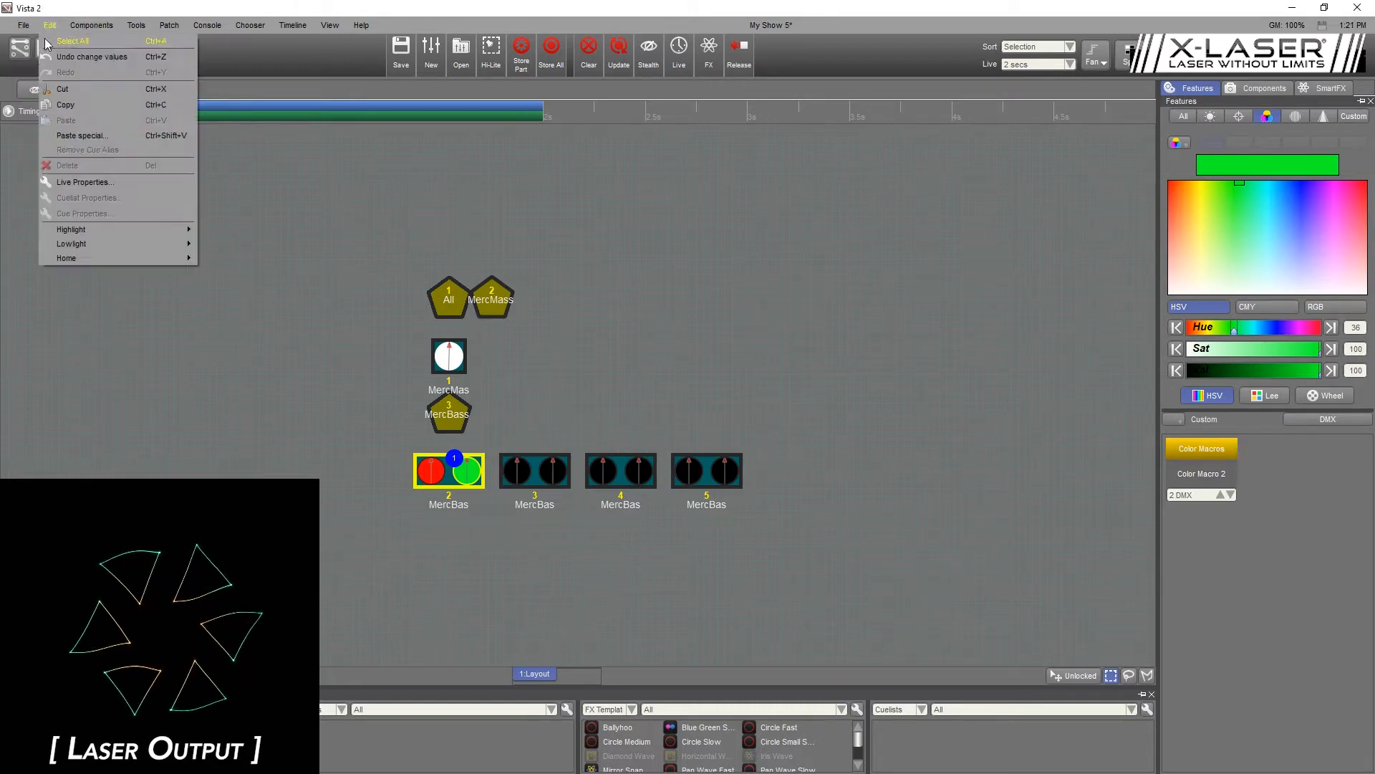
pyautogui.moveTo(29, 26)
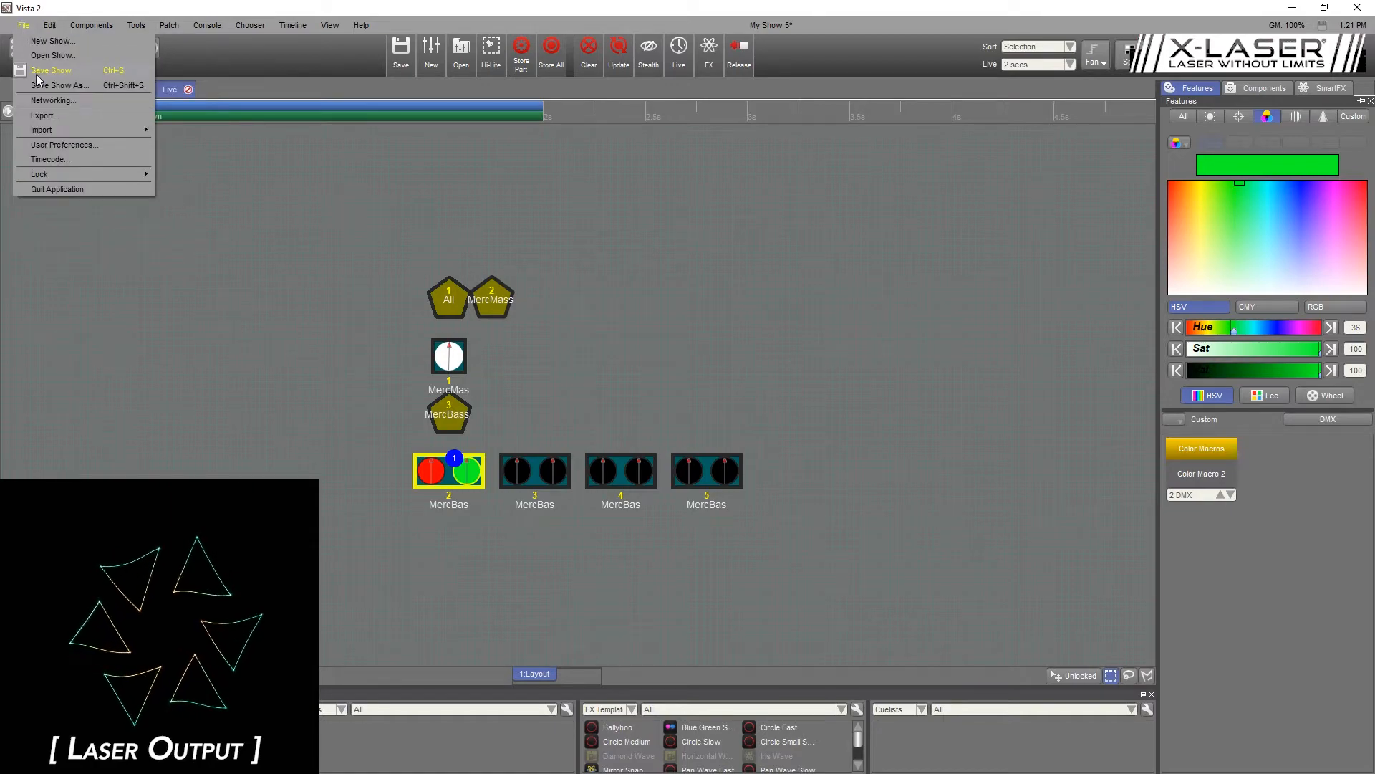
pyautogui.click(58, 42)
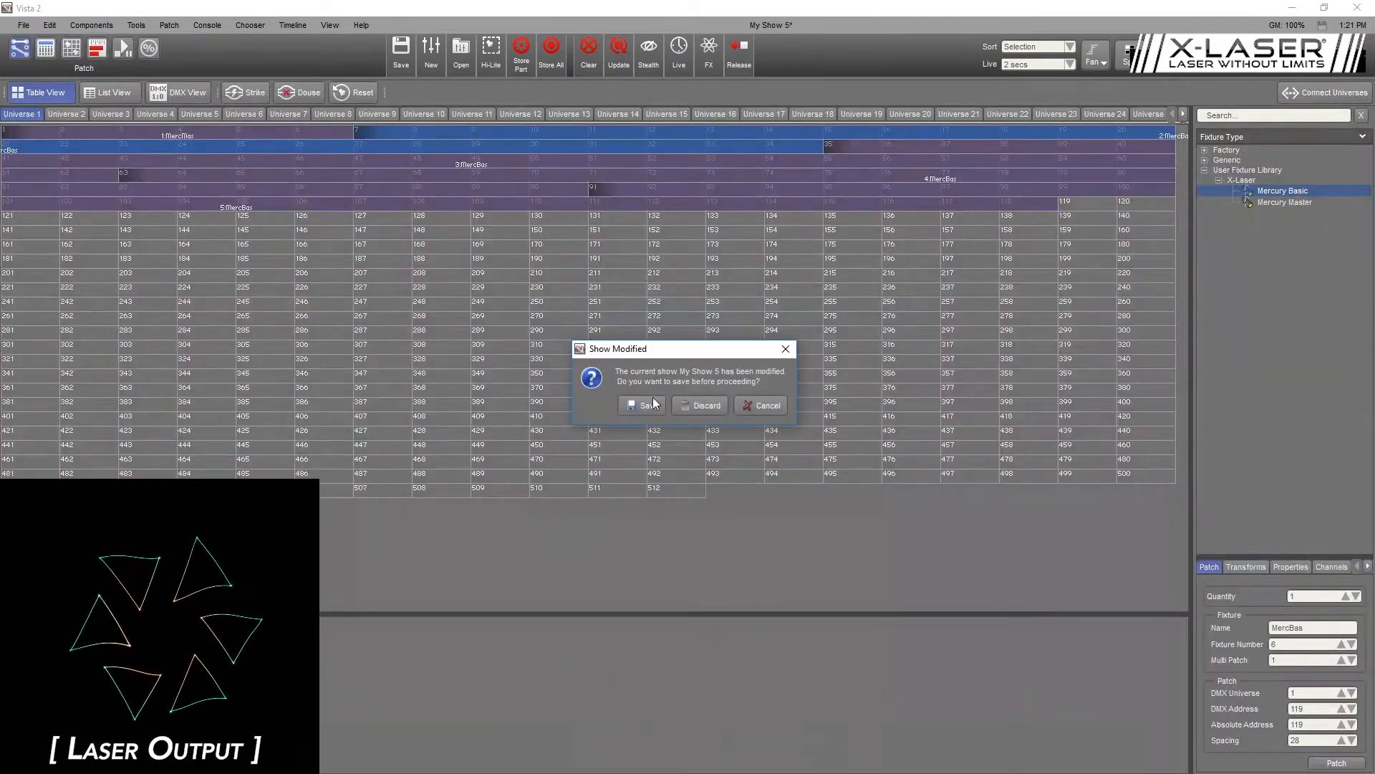
pyautogui.click(695, 405)
pyautogui.click(672, 413)
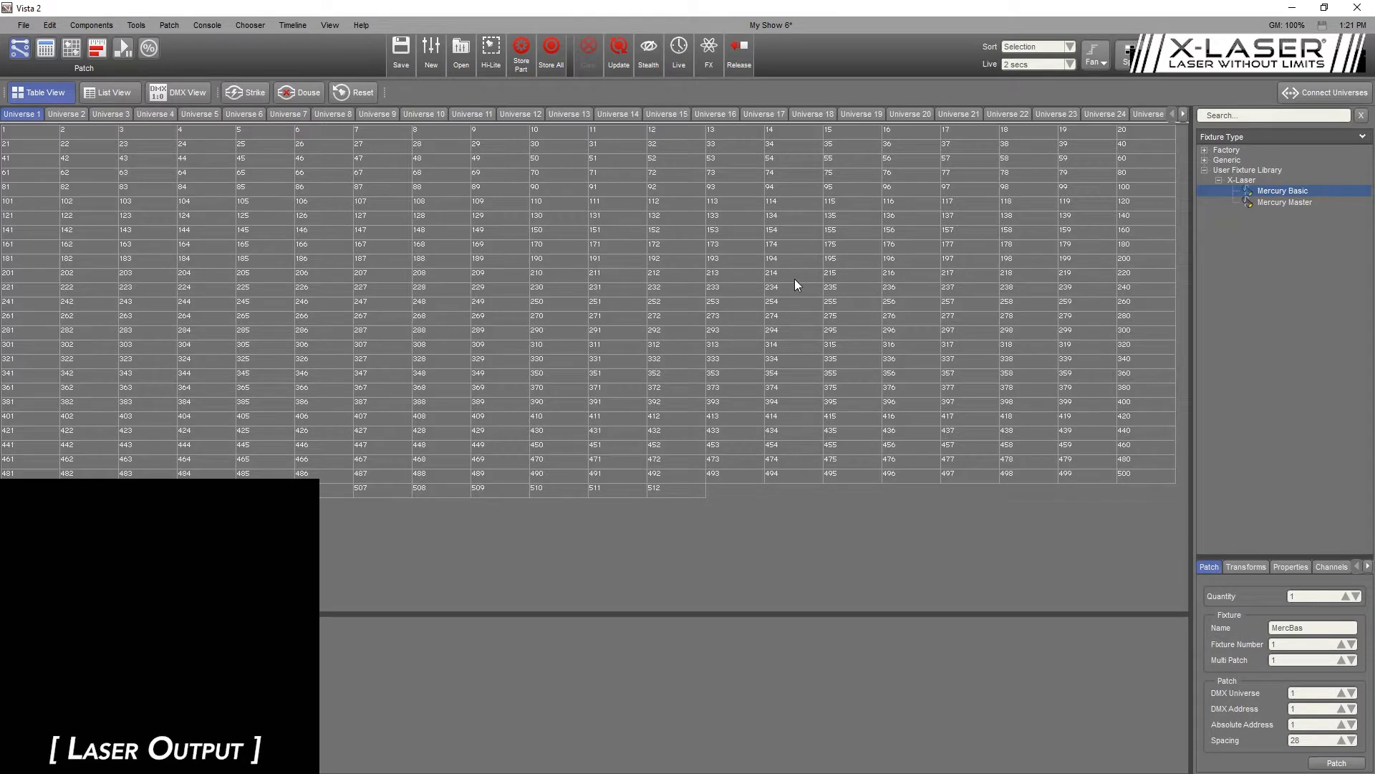
# - Patch one Mercury Master at DMX address 1 of universe 1 and four Mercury Basic fixtures consecutively from address 7
pyautogui.click(1297, 206)
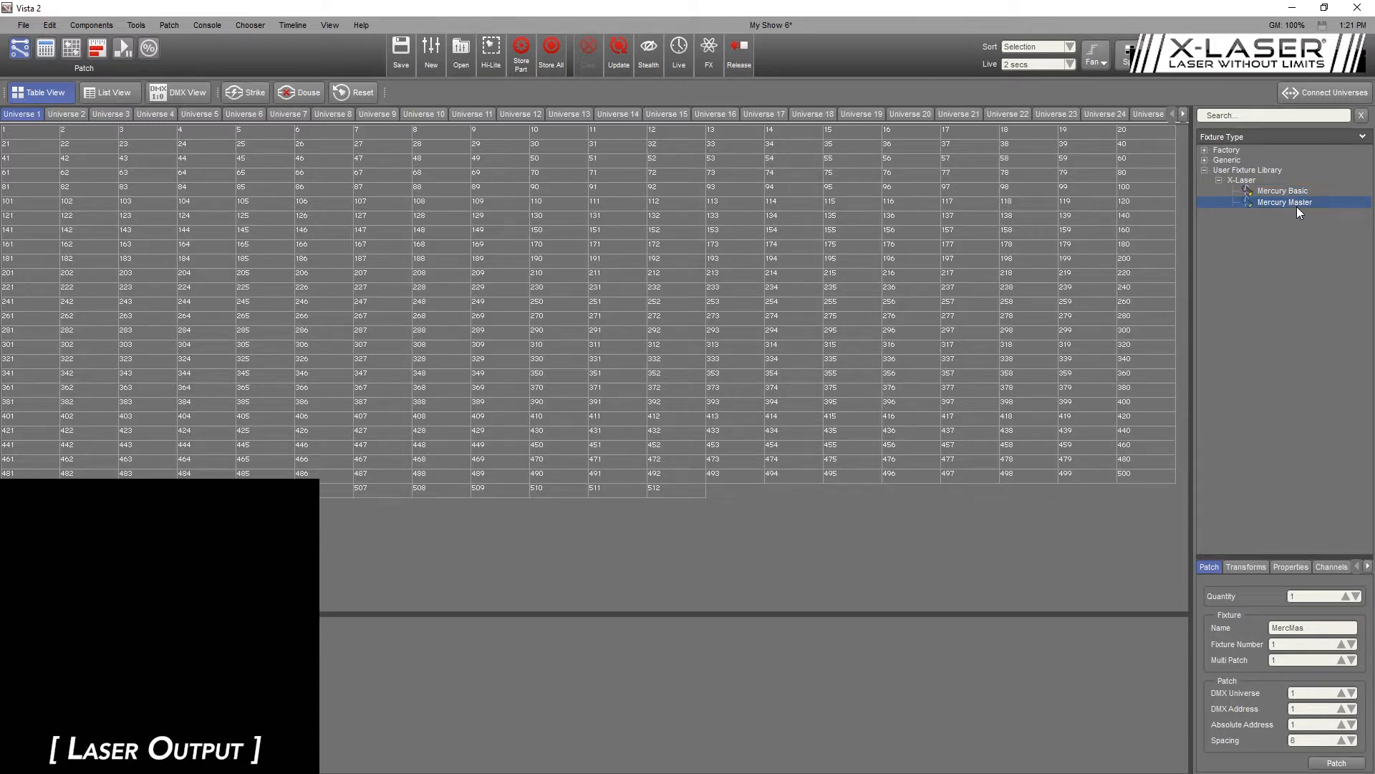
pyautogui.click(1333, 762)
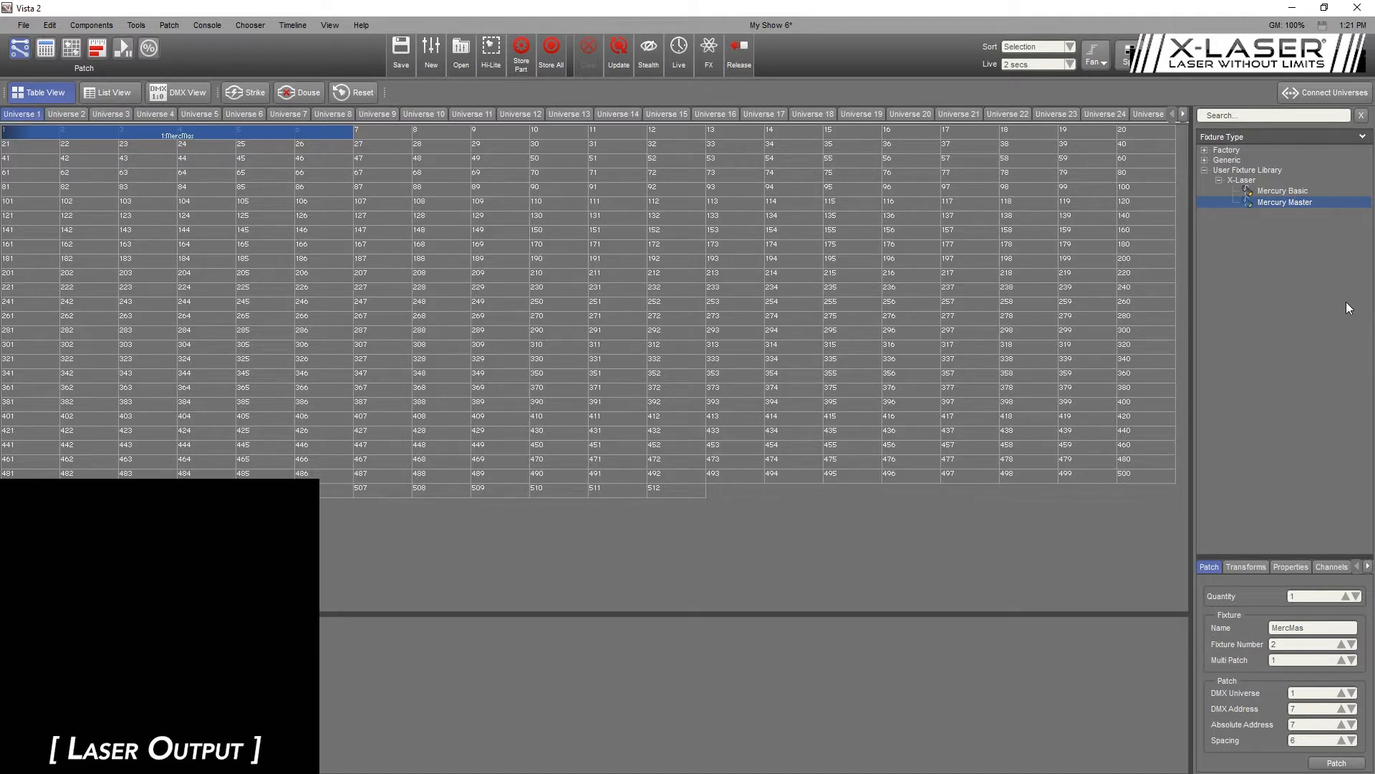
pyautogui.click(1286, 191)
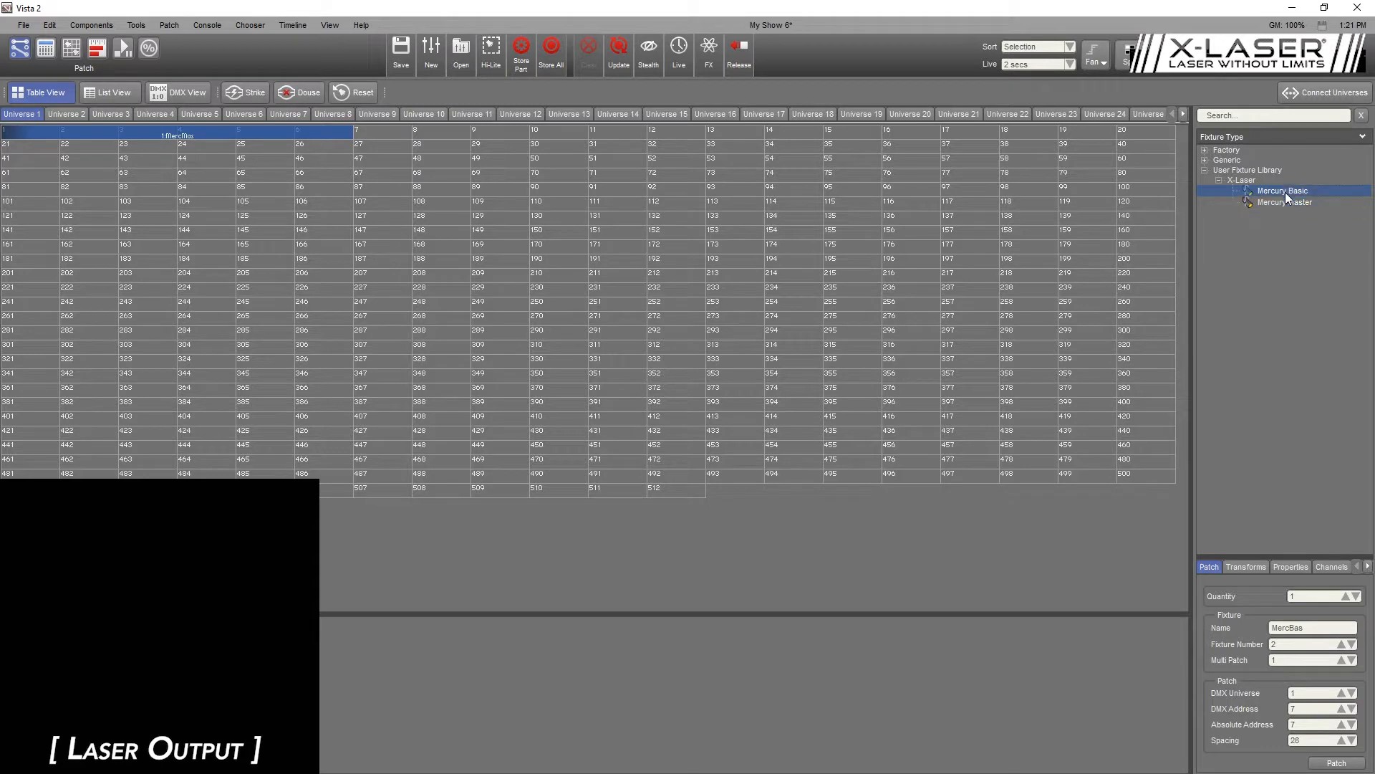
pyautogui.click(1342, 764)
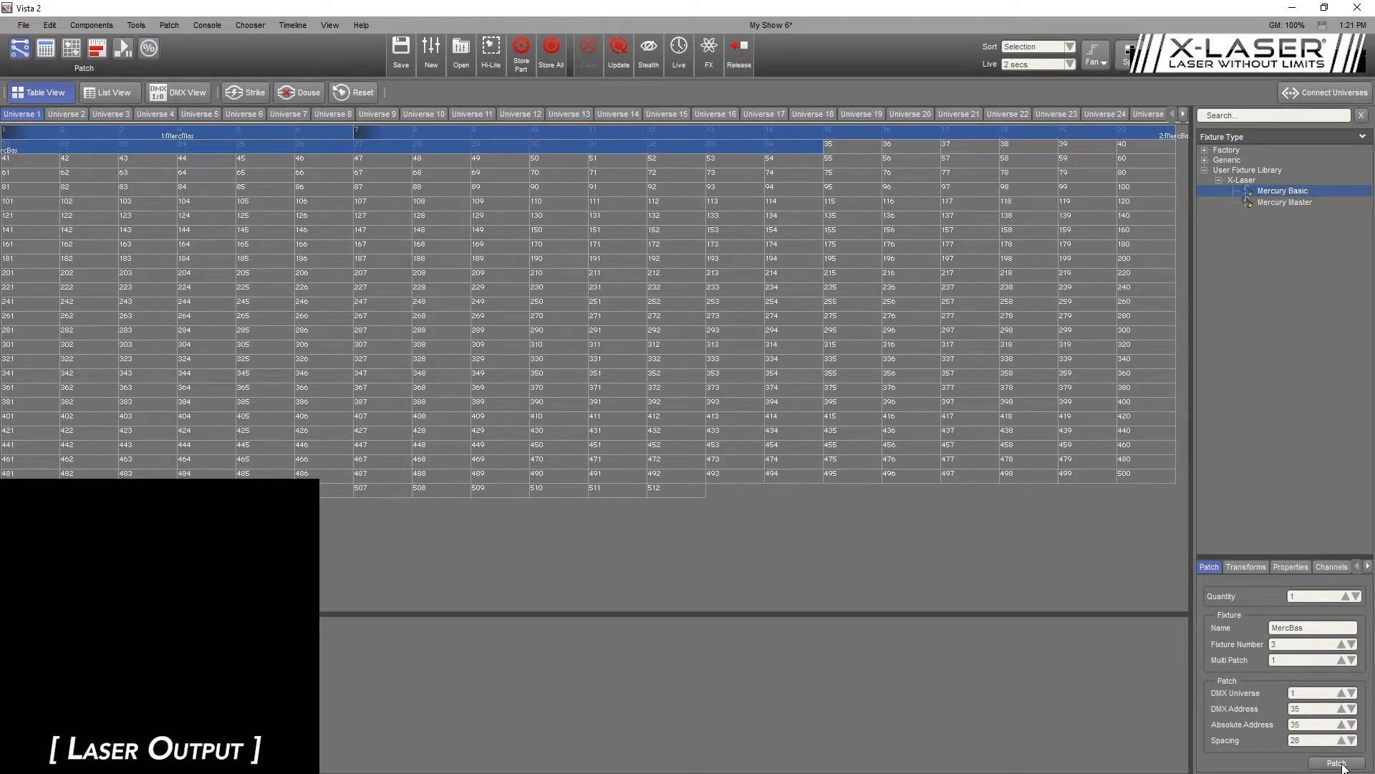
pyautogui.click(1342, 765)
pyautogui.click(1342, 765)
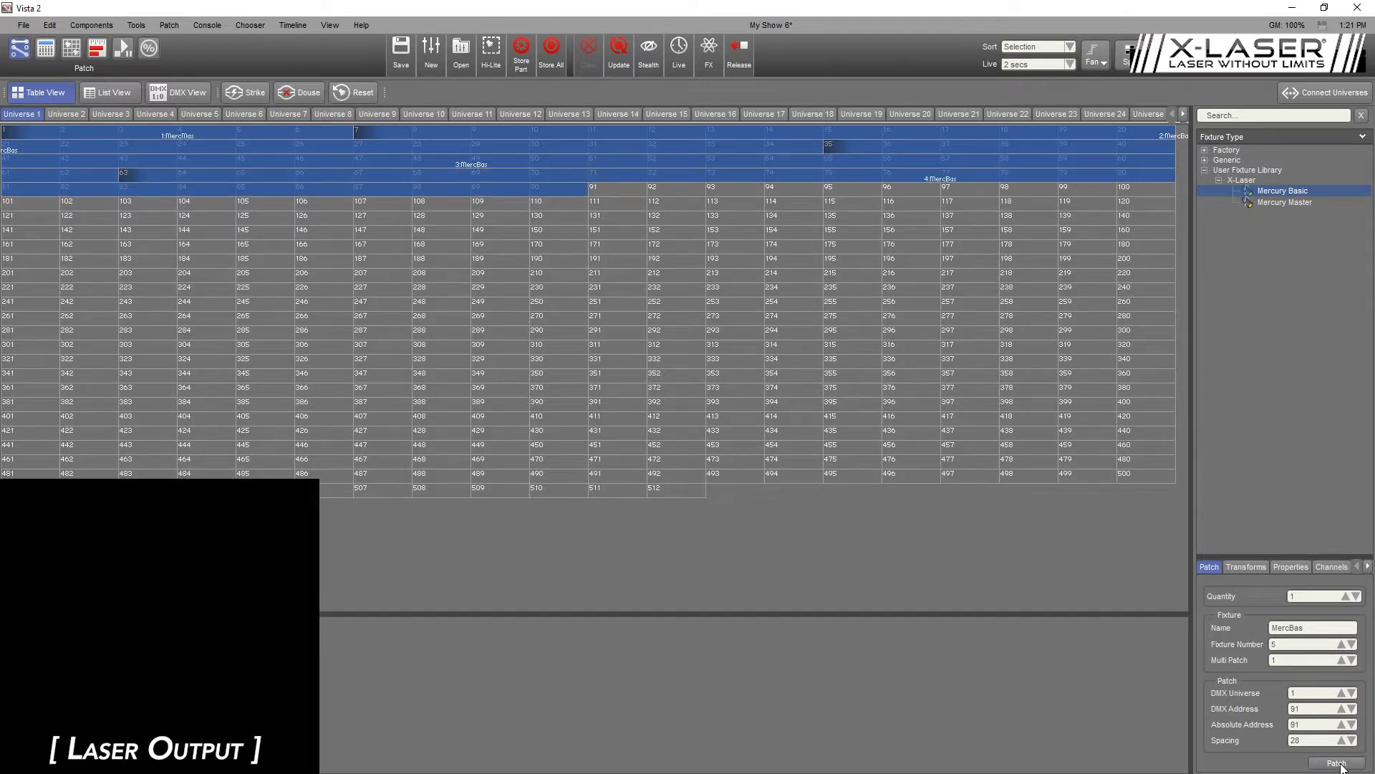
pyautogui.click(1343, 764)
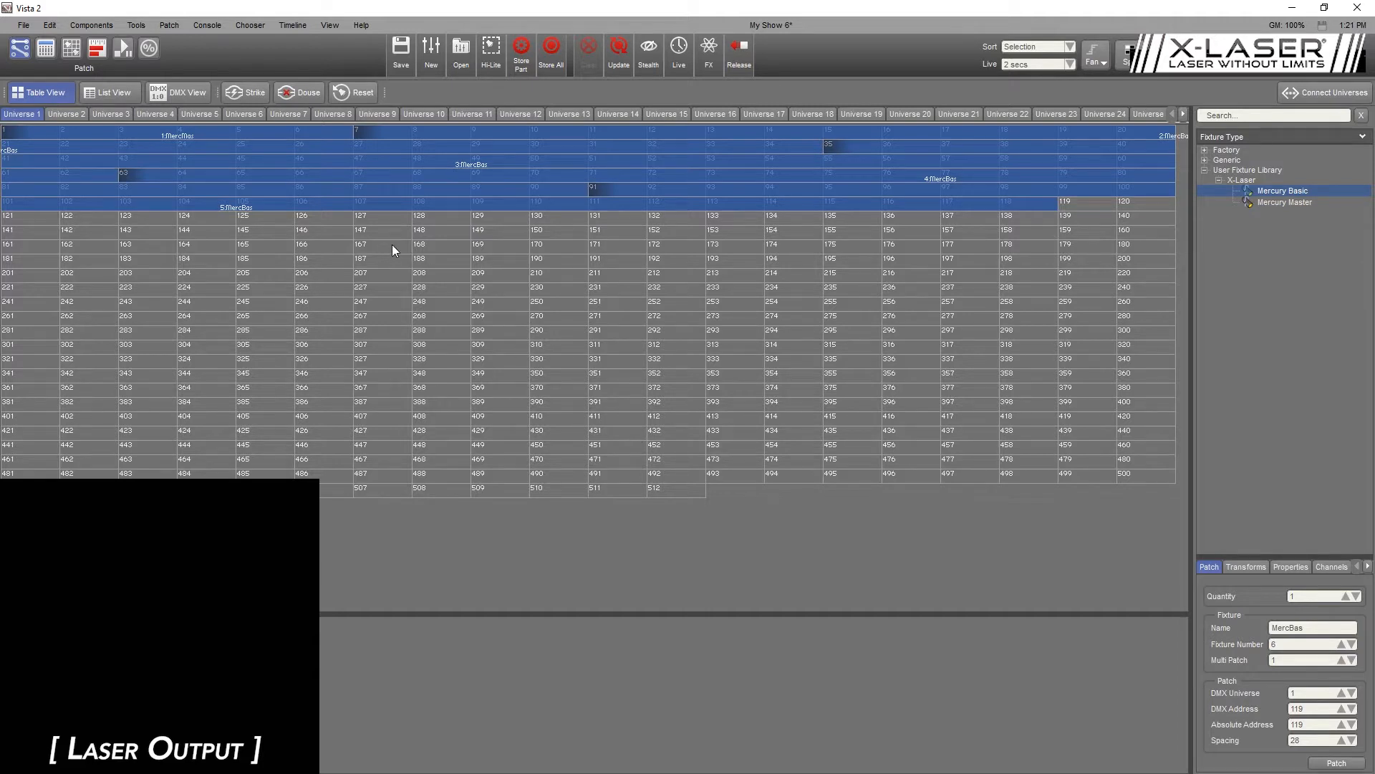
# - Assign DMX universe 1 to the Skywriter HPX M-5 output port in the DMX connections
pyautogui.click(26, 23)
pyautogui.moveTo(184, 27)
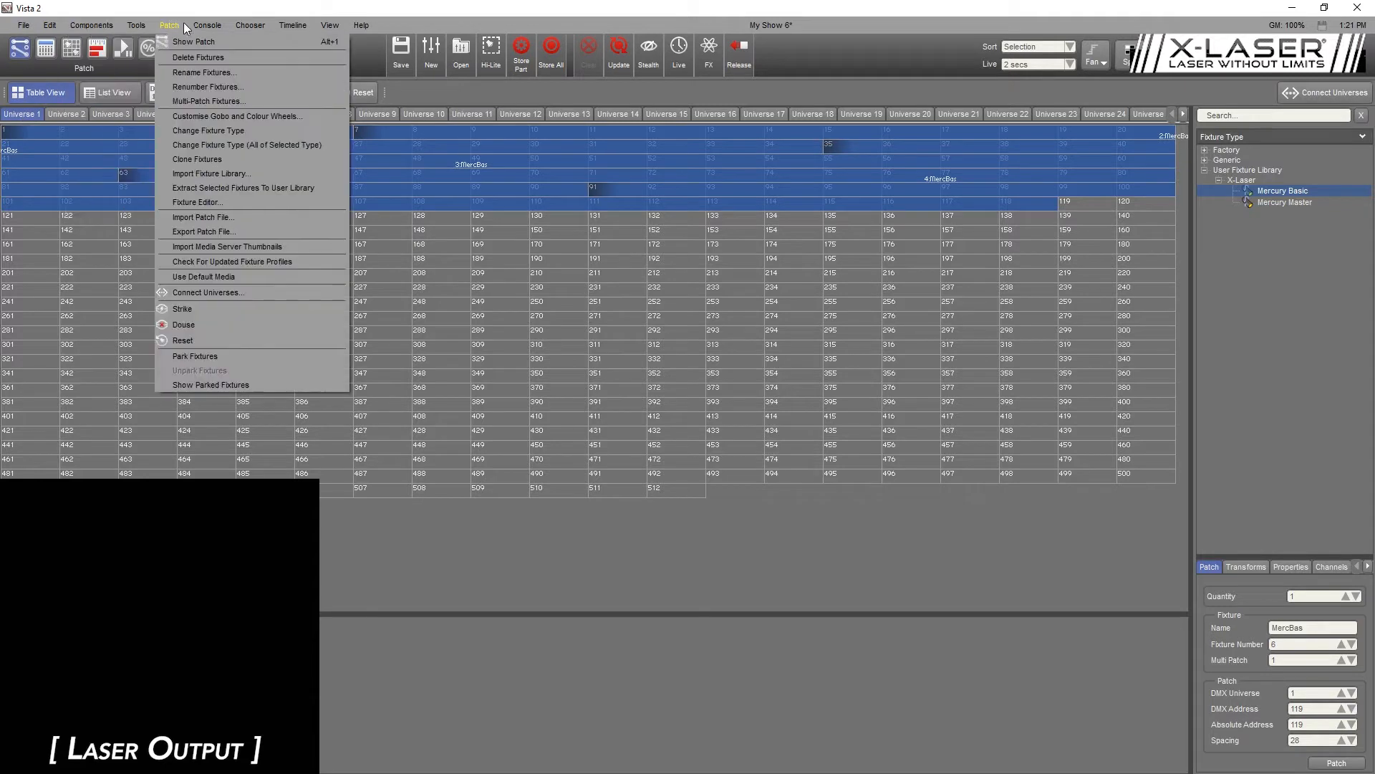
pyautogui.click(191, 289)
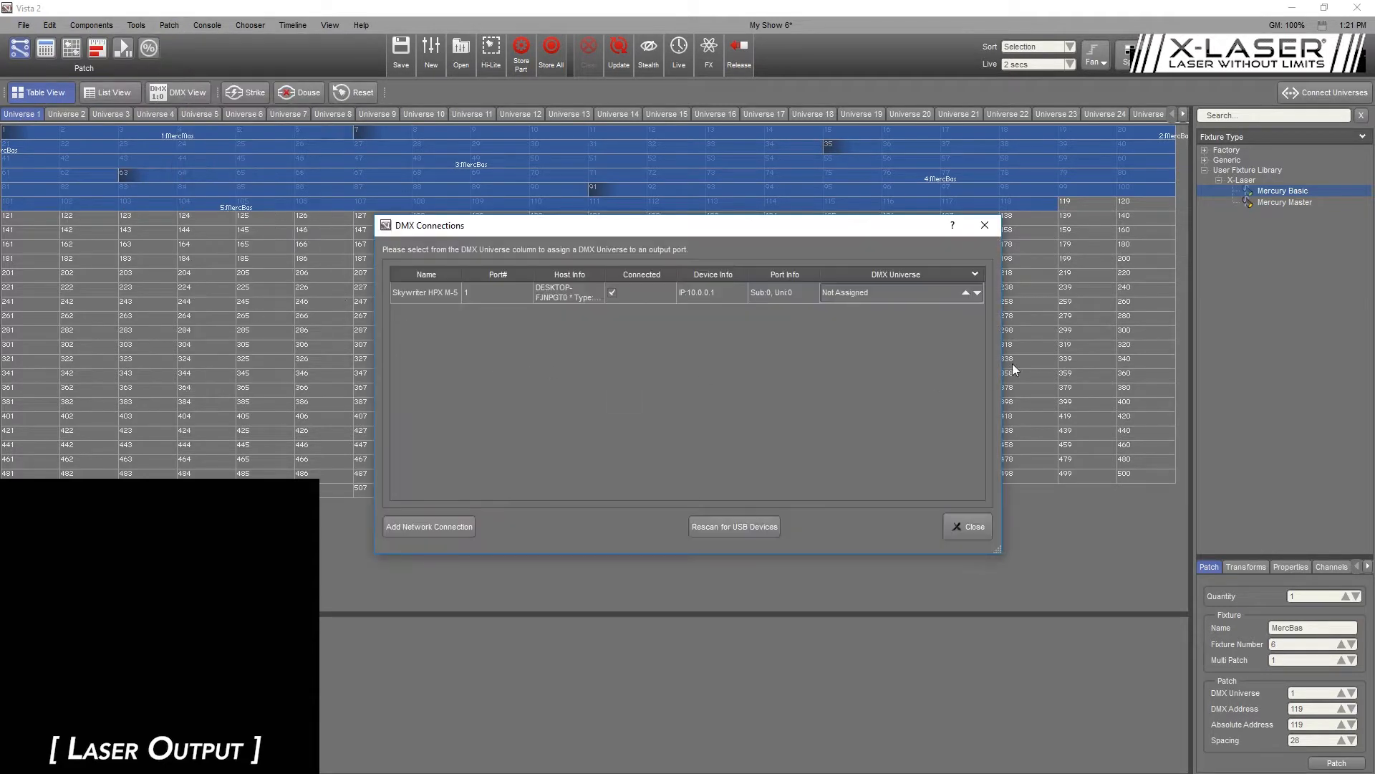
pyautogui.click(964, 291)
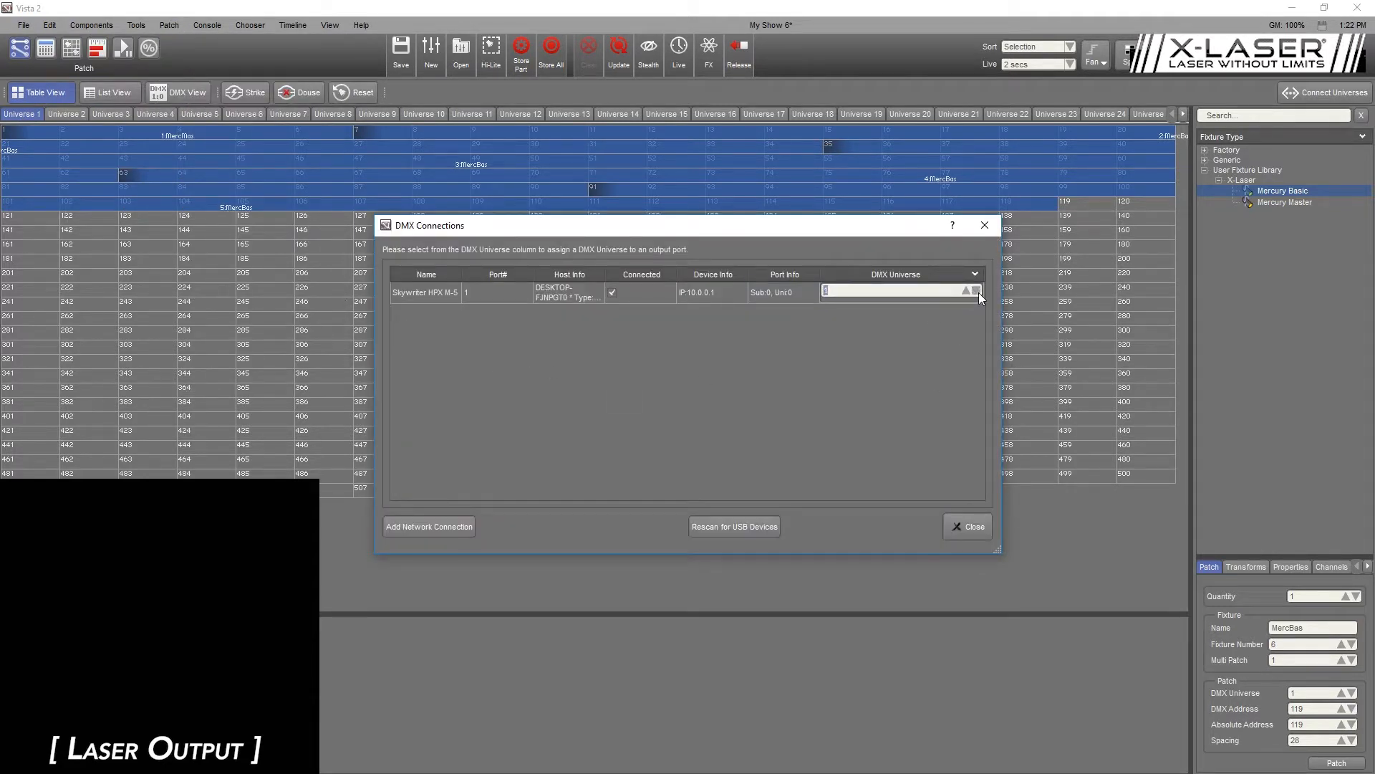
pyautogui.click(974, 527)
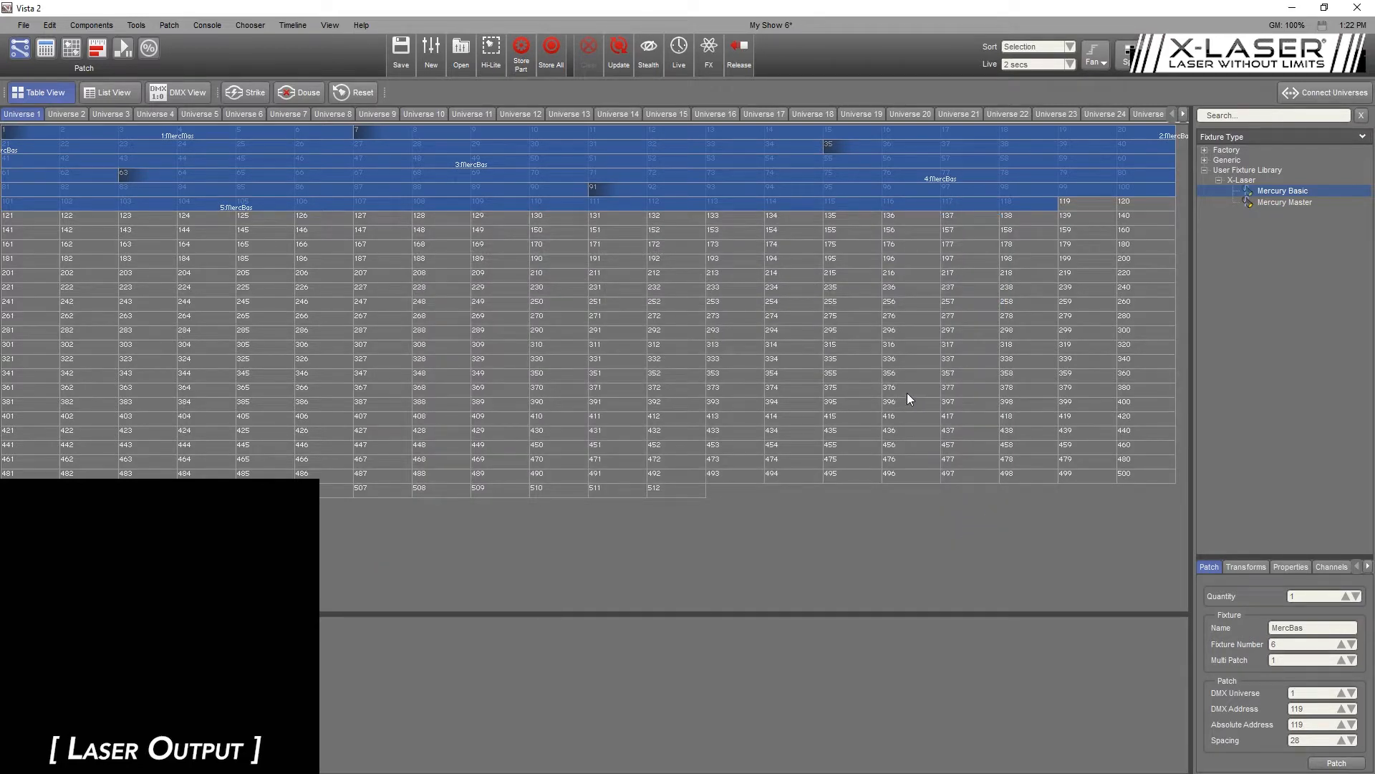
# - Select only the Mercury Master in the fixture layout and raise its intensity to 255 DMX
pyautogui.click(71, 48)
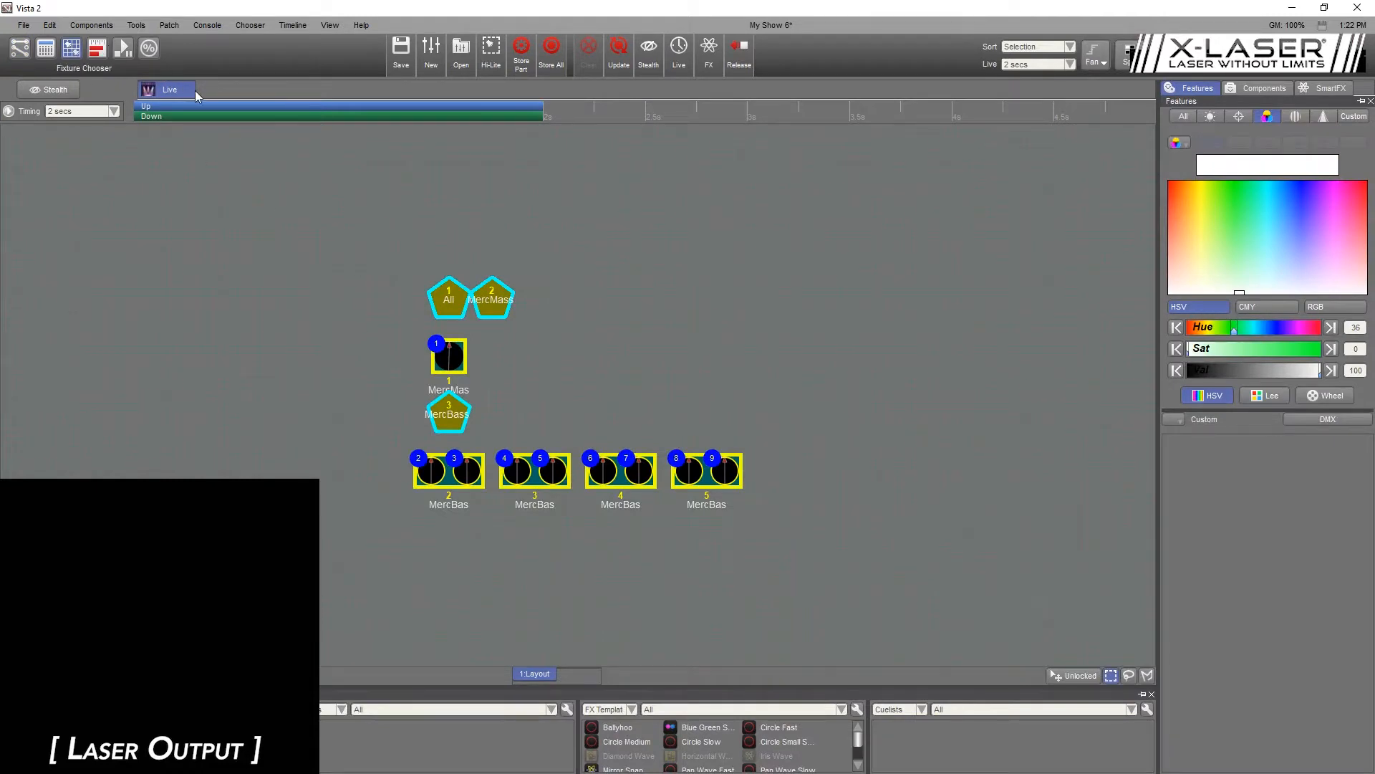
pyautogui.click(485, 363)
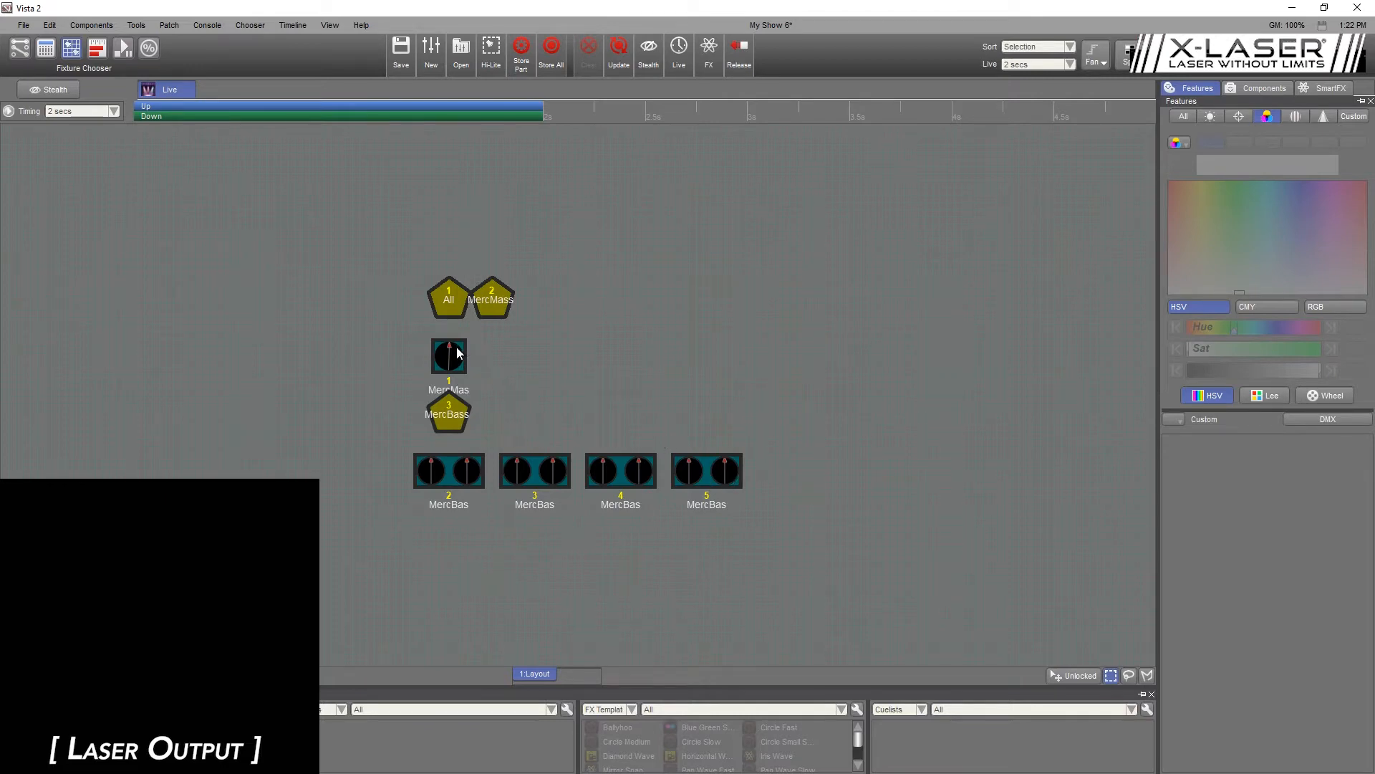
pyautogui.click(457, 352)
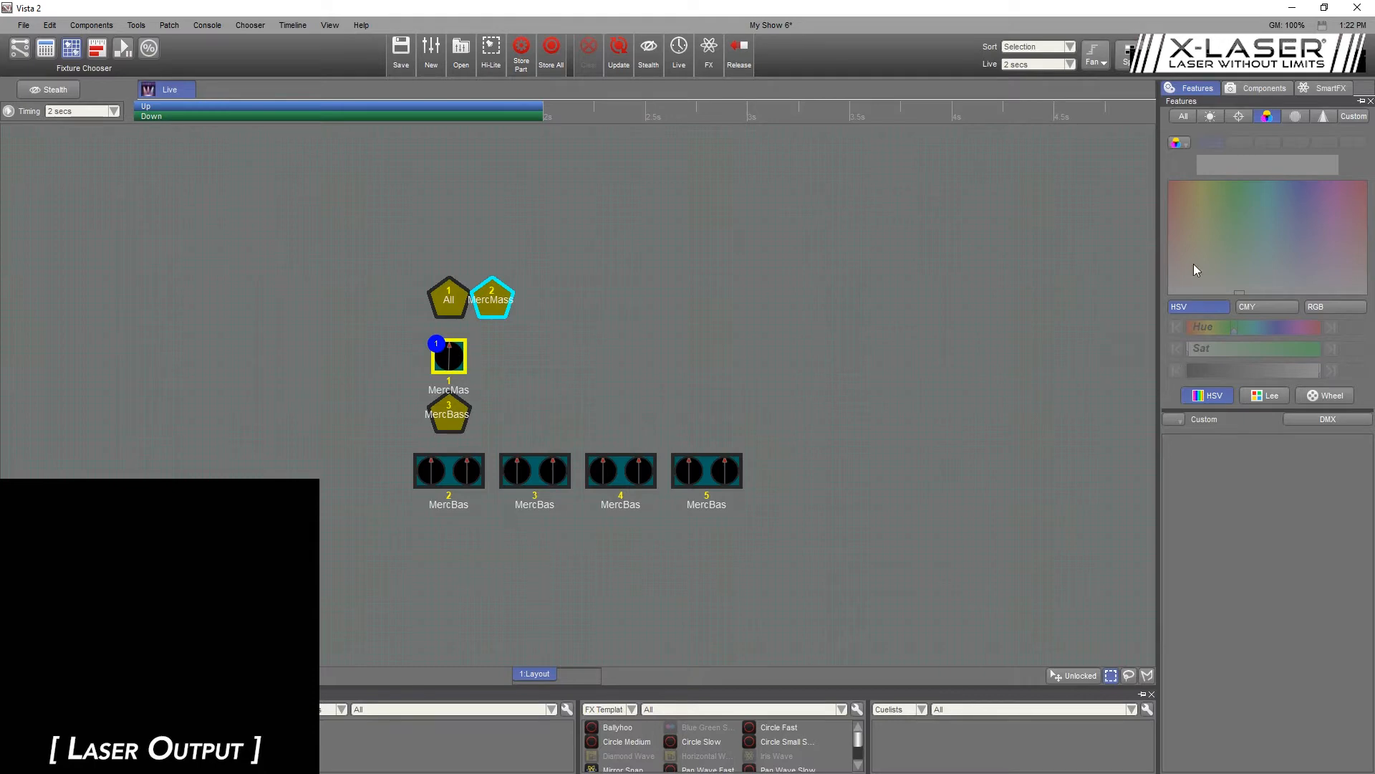
pyautogui.click(1212, 116)
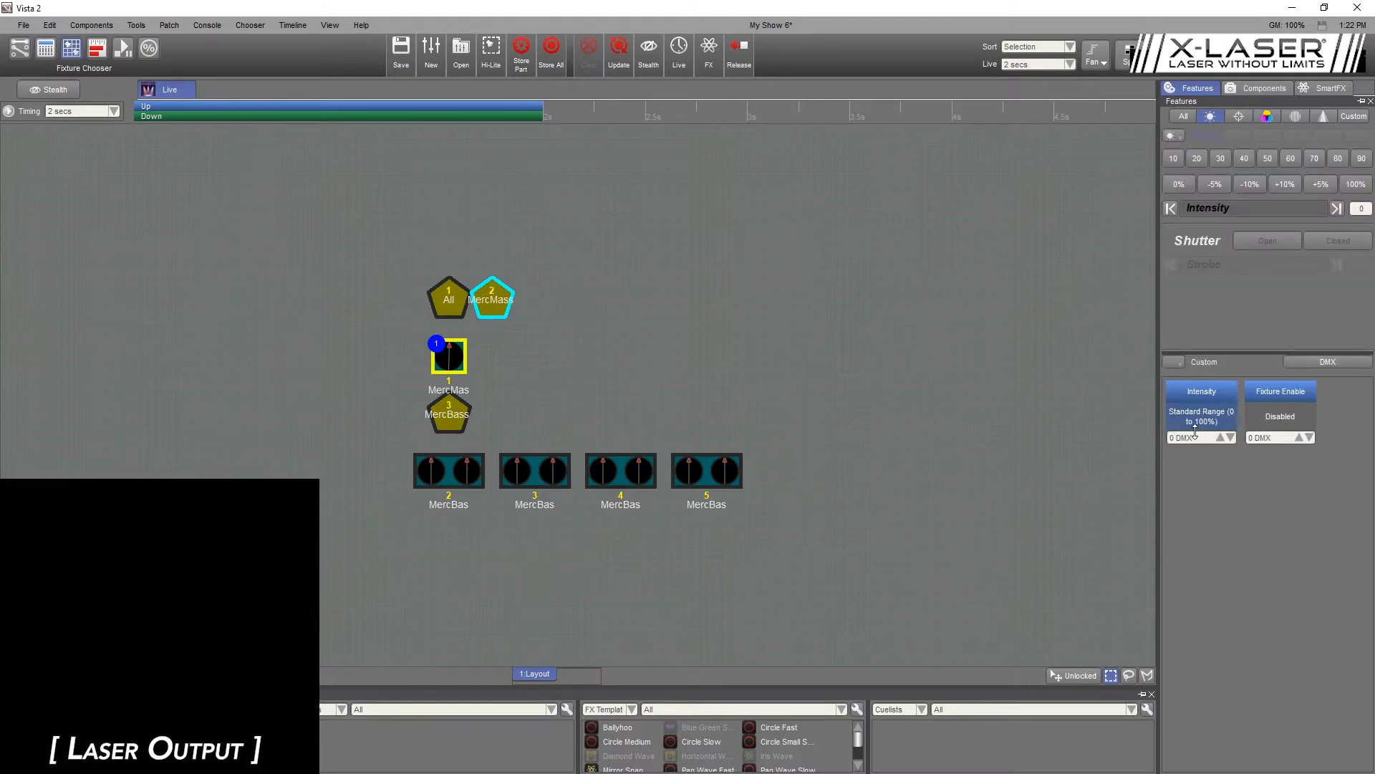
pyautogui.moveTo(1194, 437); pyautogui.dragTo(1201, 304)
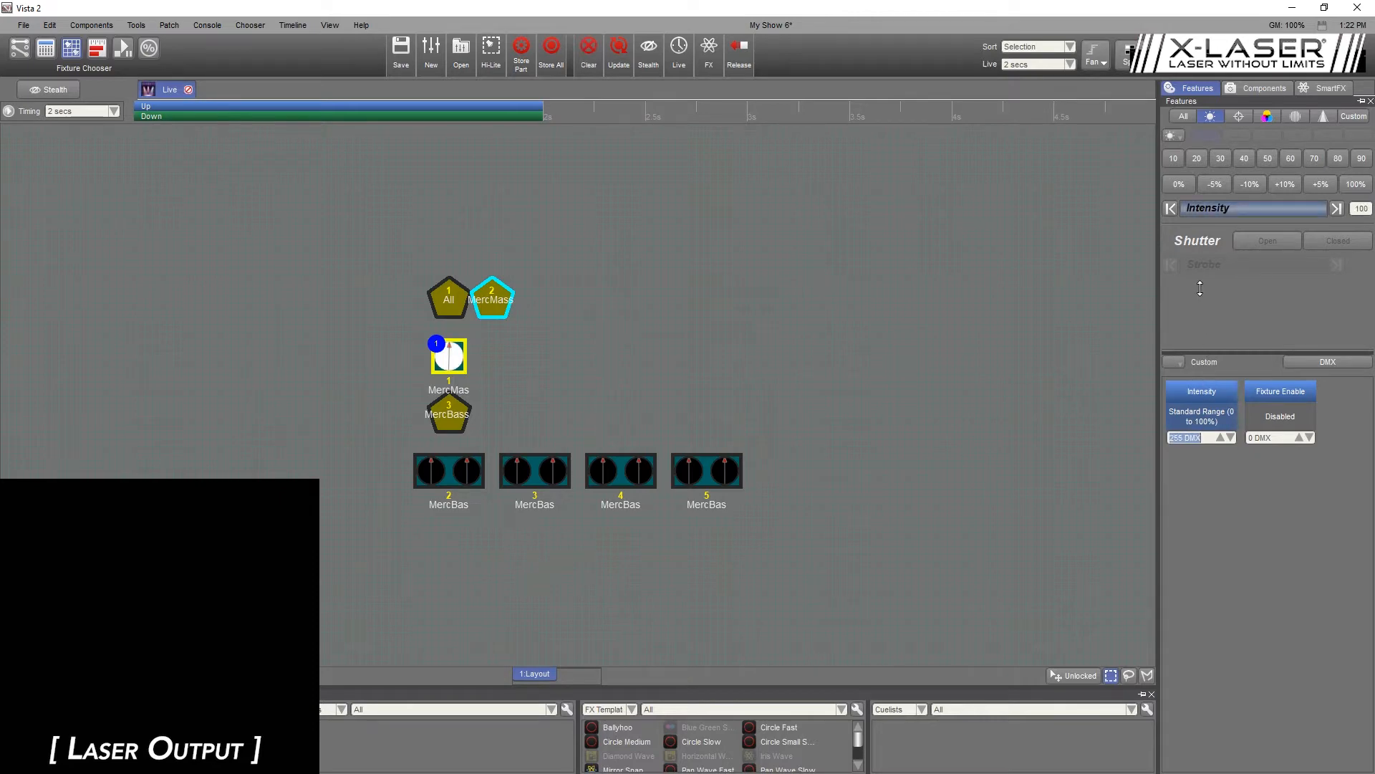
# - Set the Mercury Master's Fixture Enable feature to Builders Enabled and deselect the fixture
pyautogui.click(1286, 405)
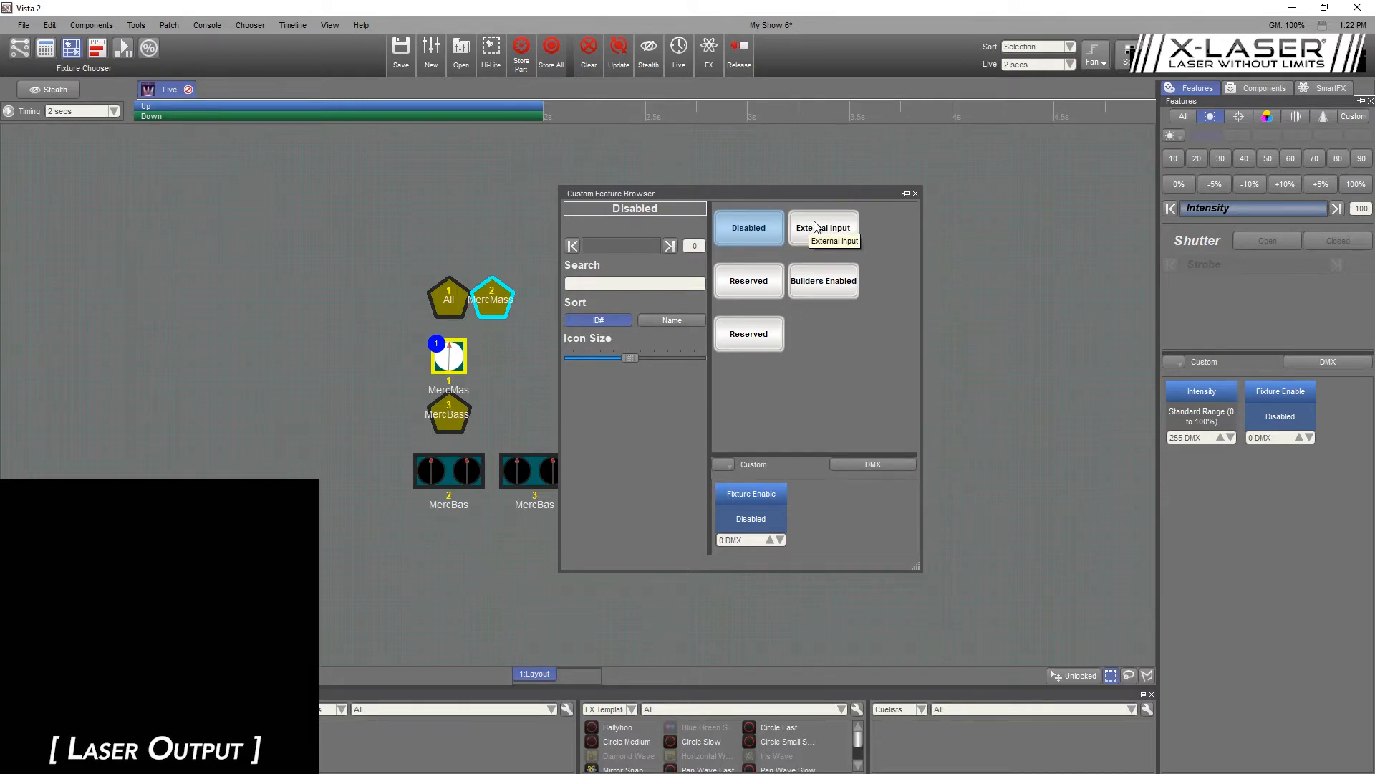
pyautogui.click(831, 287)
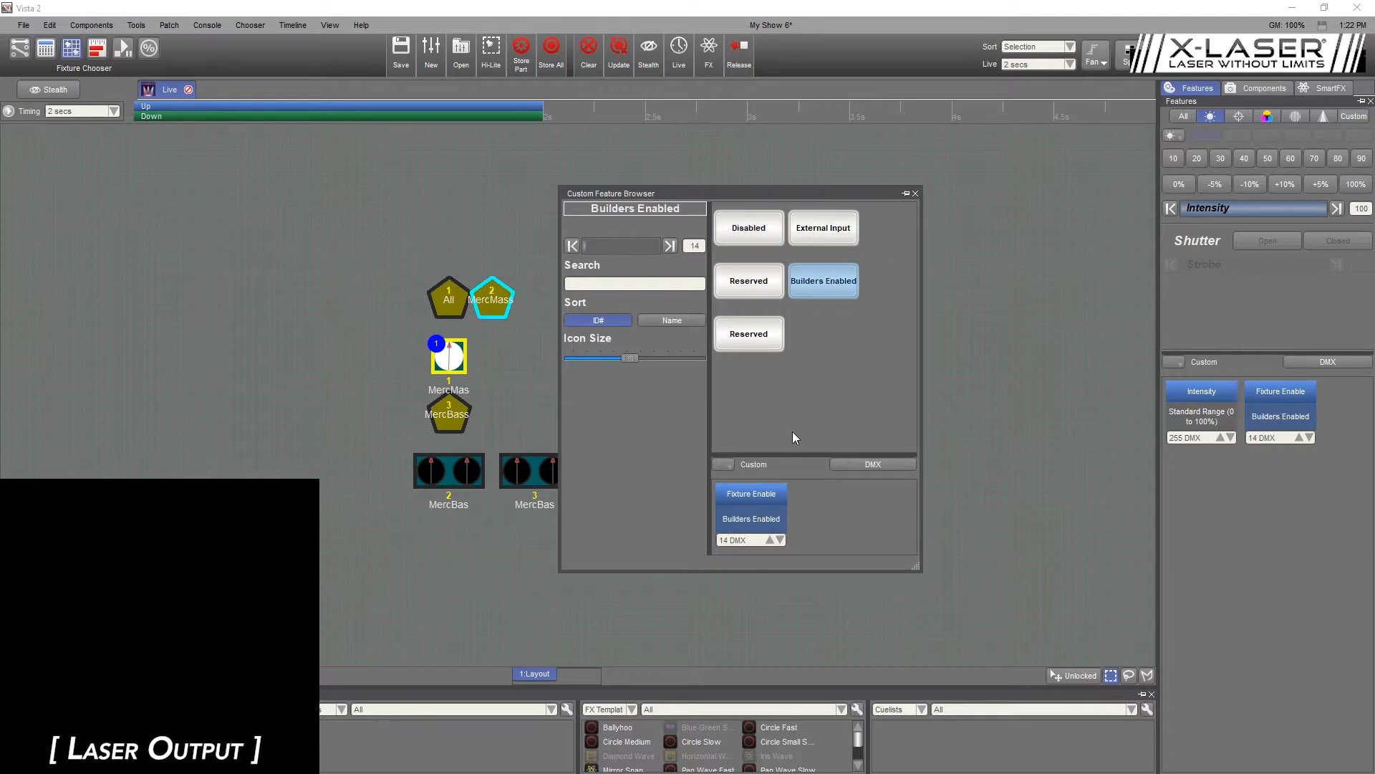
pyautogui.click(915, 193)
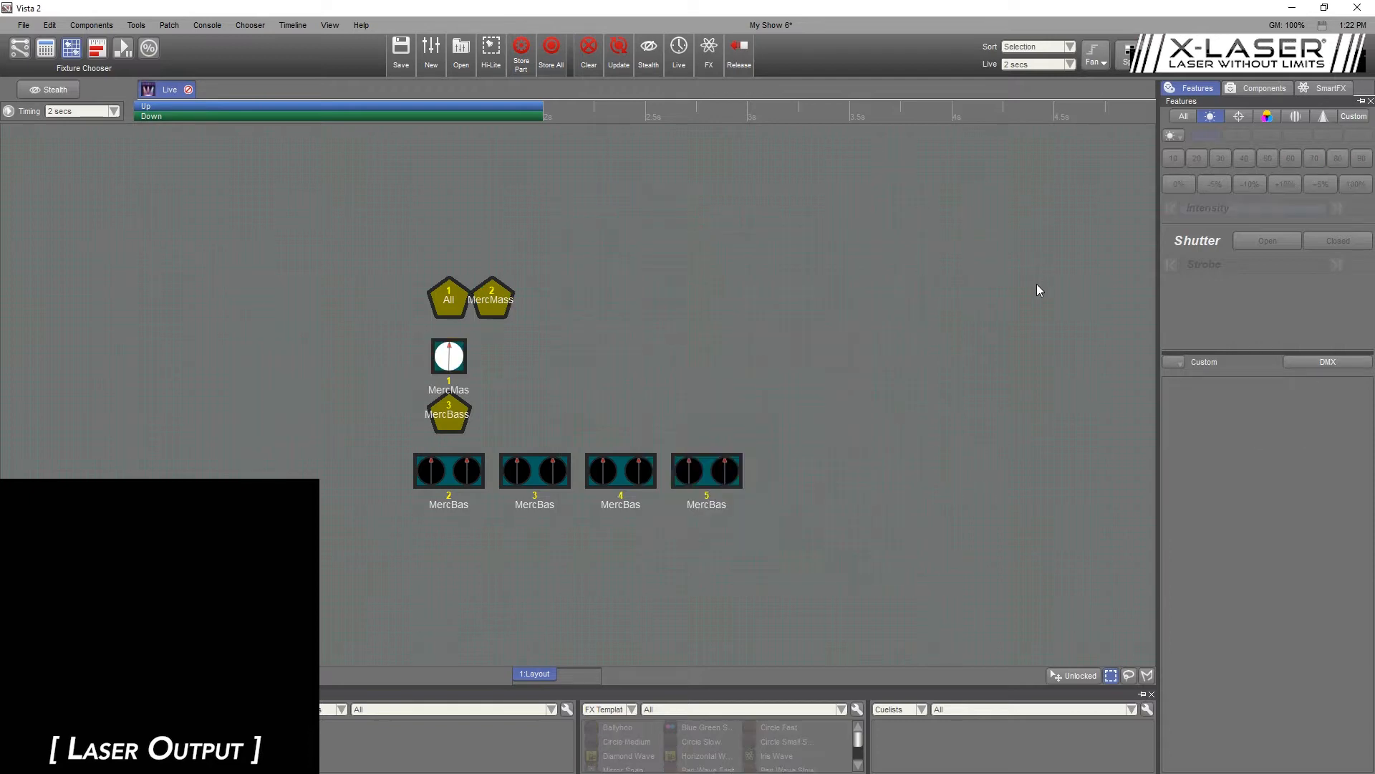
# - Raise the intensity of the first Mercury Basic, fixture 2, to 255 DMX
pyautogui.click(454, 484)
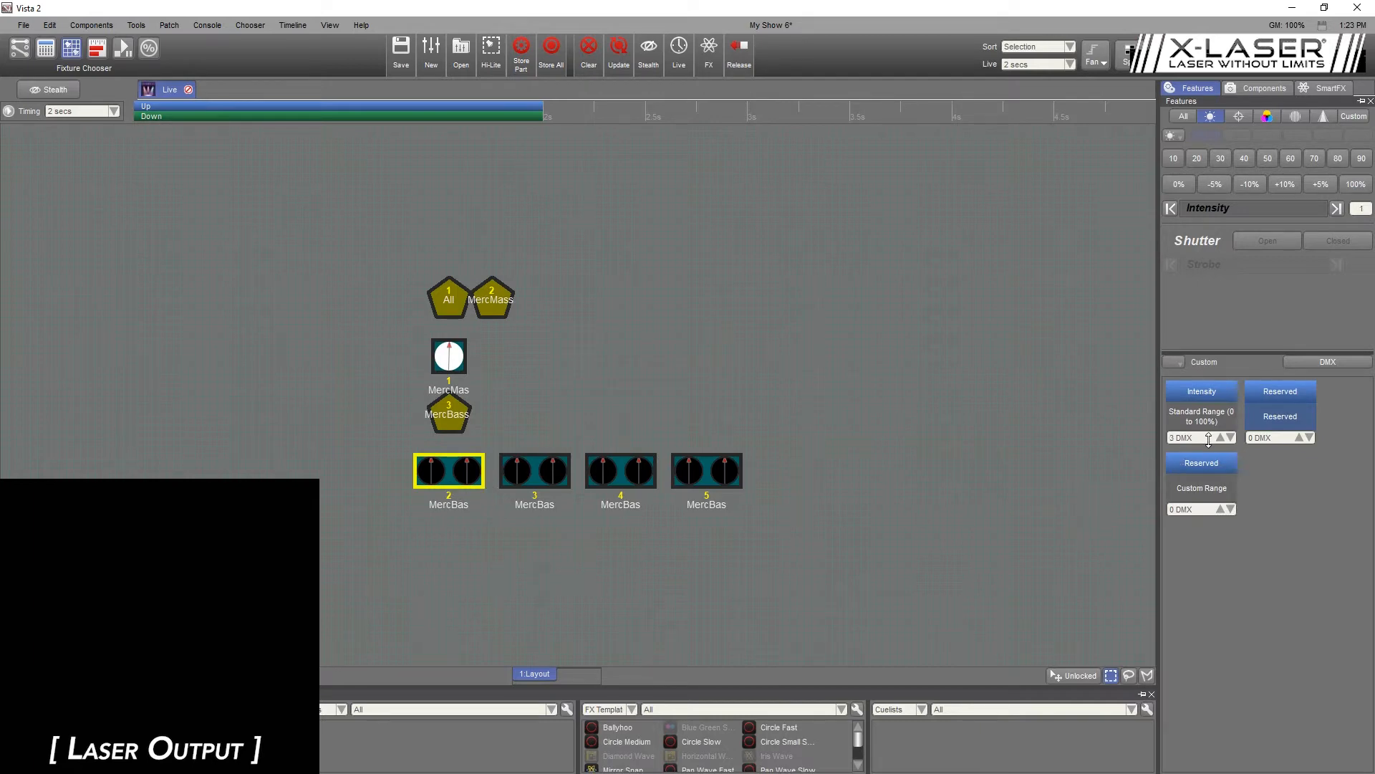
pyautogui.moveTo(1208, 443); pyautogui.dragTo(1208, 440)
pyautogui.scroll(7, 1208, 440)
pyautogui.scroll(20, 1208, 439)
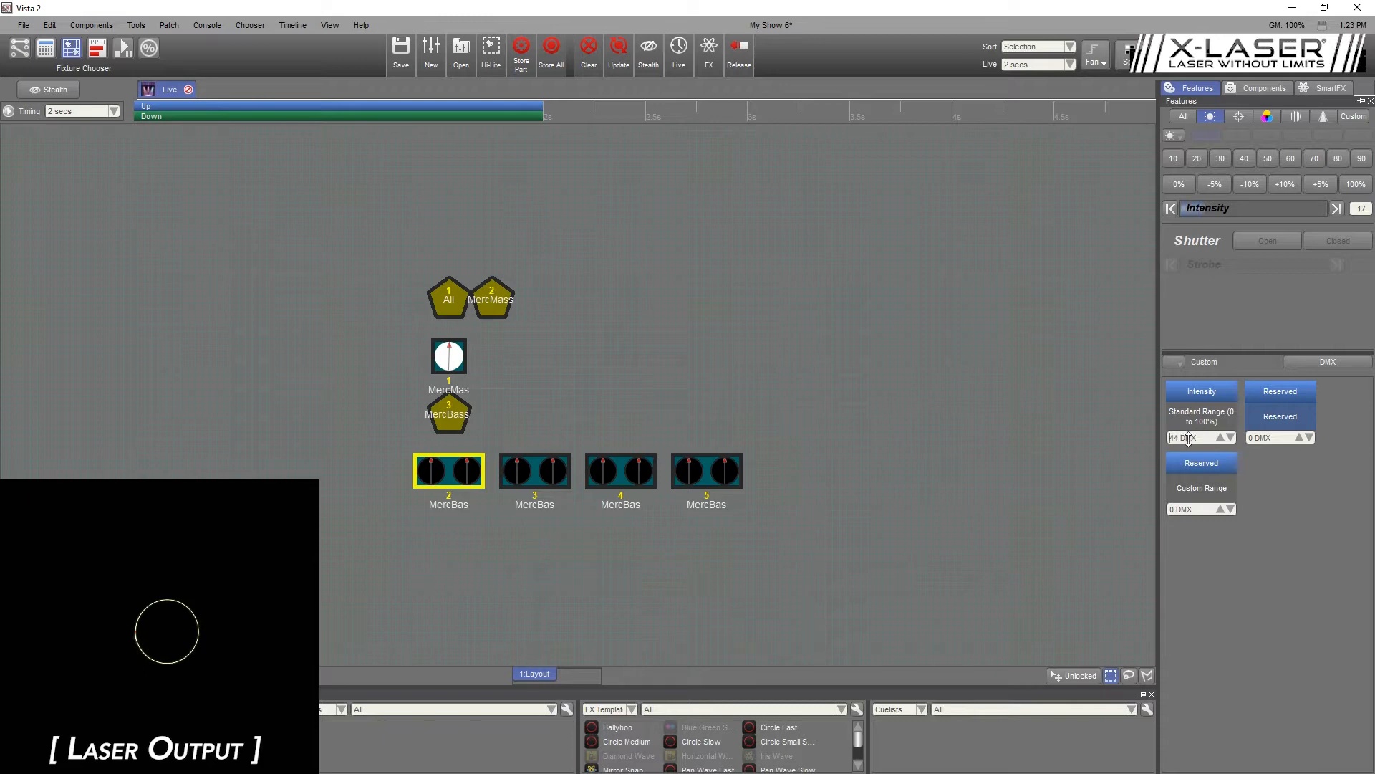
pyautogui.scroll(20, 1189, 440)
pyautogui.scroll(18, 1192, 440)
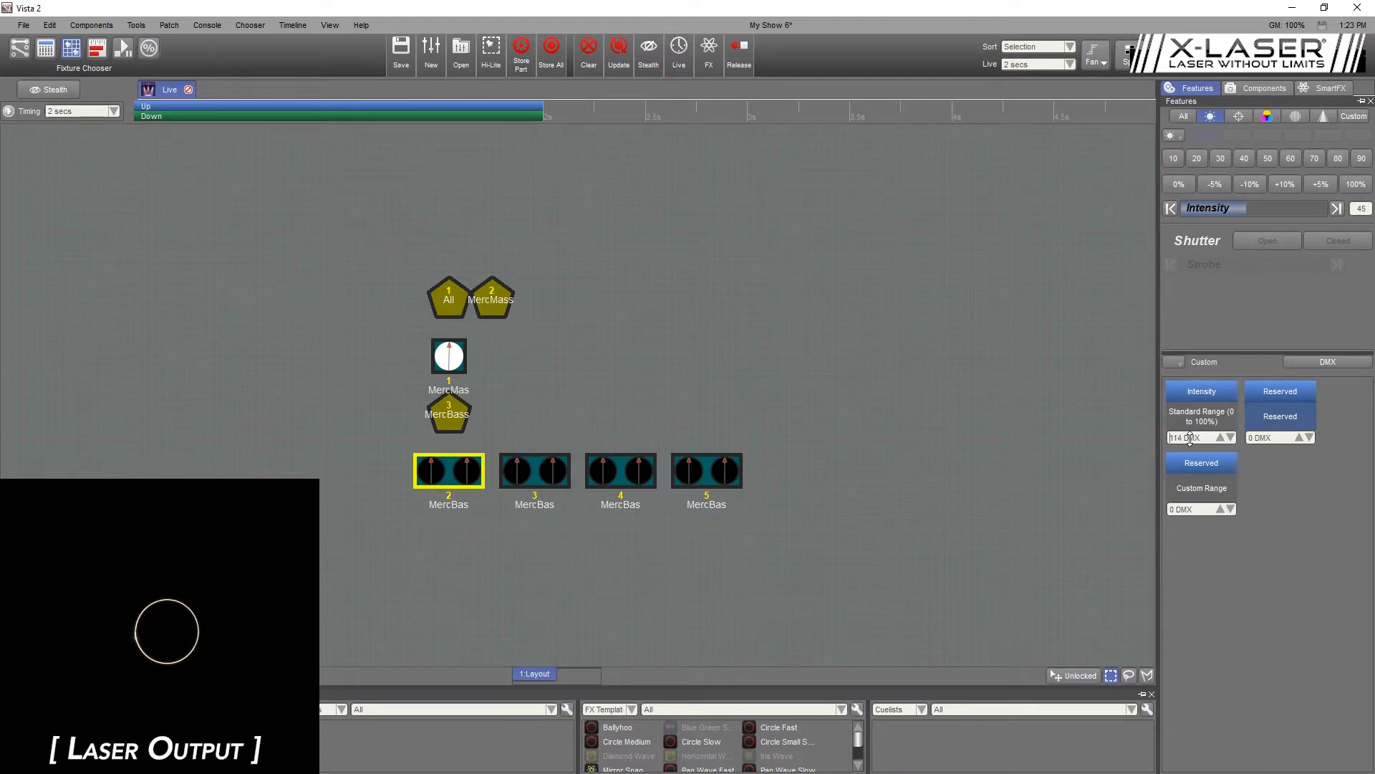
pyautogui.scroll(20, 1191, 439)
pyautogui.moveTo(1190, 438); pyautogui.dragTo(1226, 340)
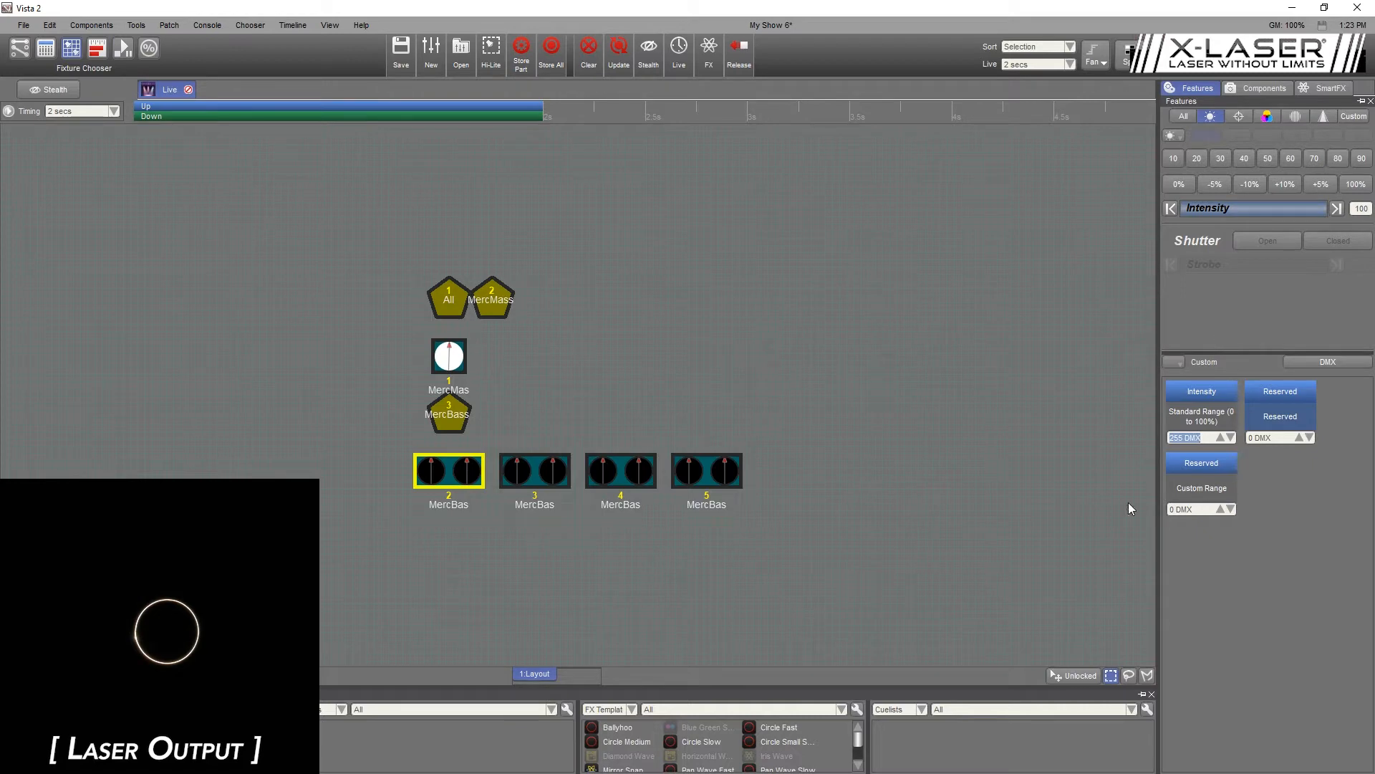
# - Move fixture 2's beam slightly off centre, to about 32282 DMX pan and 30563 DMX tilt, and deselect it
pyautogui.click(1240, 117)
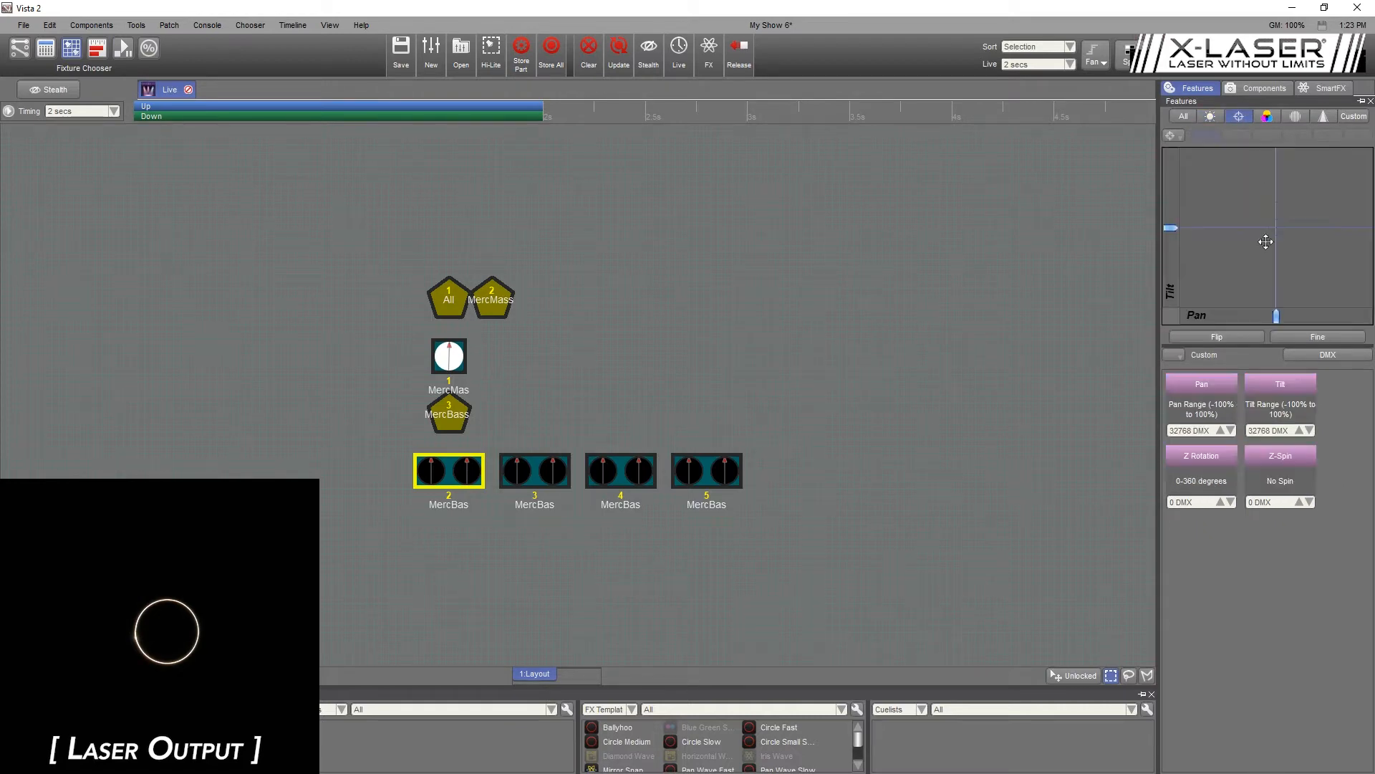
pyautogui.moveTo(1276, 224)
pyautogui.mouseDown()
pyautogui.moveTo(1253, 228)
pyautogui.moveTo(1275, 234)
pyautogui.mouseUp()
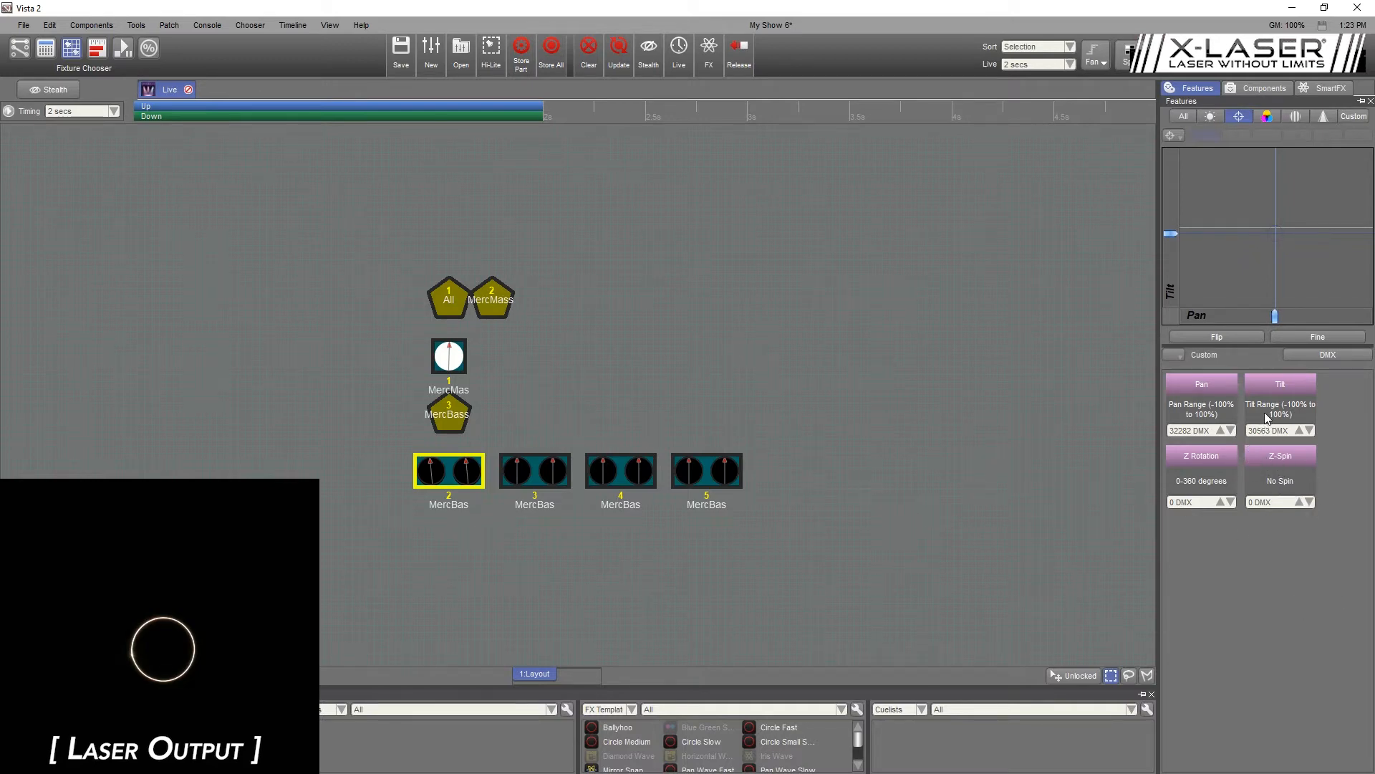
pyautogui.click(567, 374)
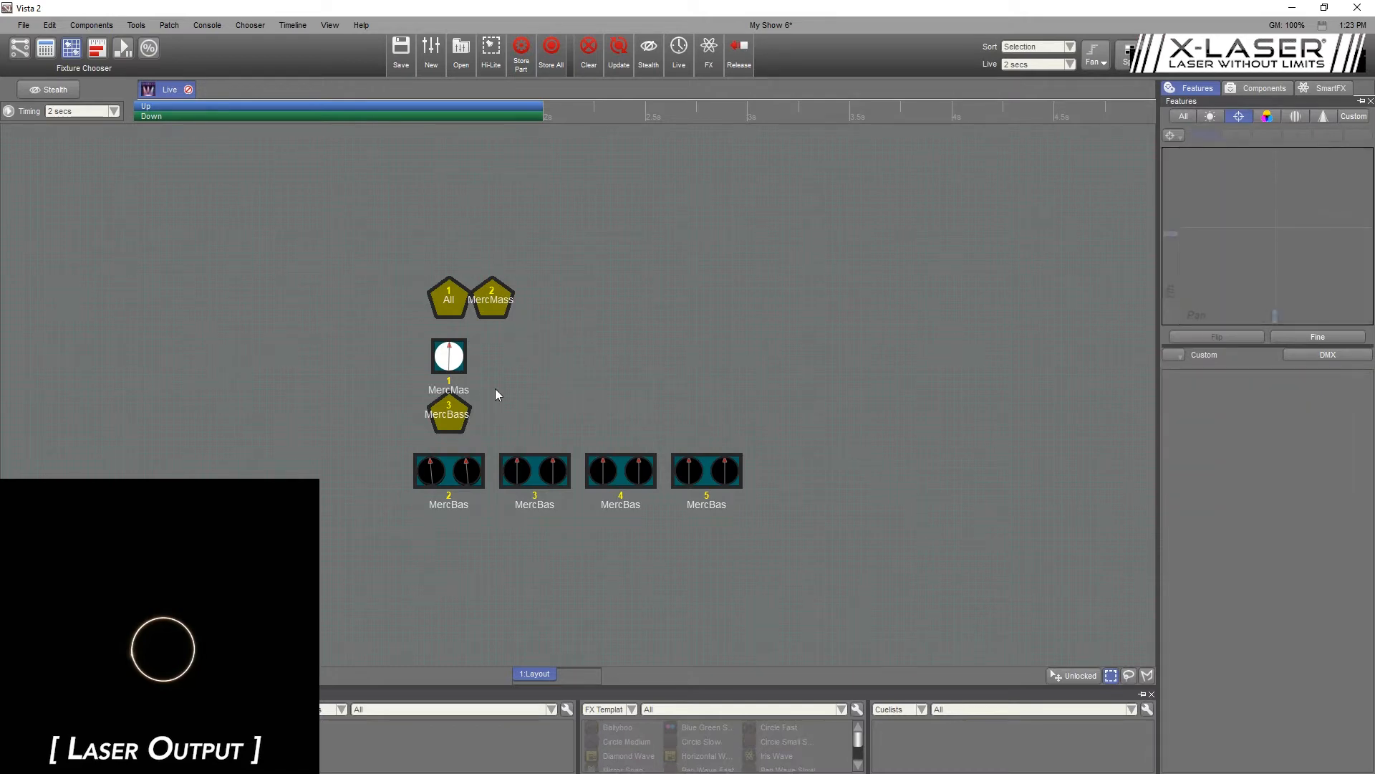
# - Examine the position and X/Y scale features of the Mercury Master group, and clear the selection
pyautogui.click(485, 309)
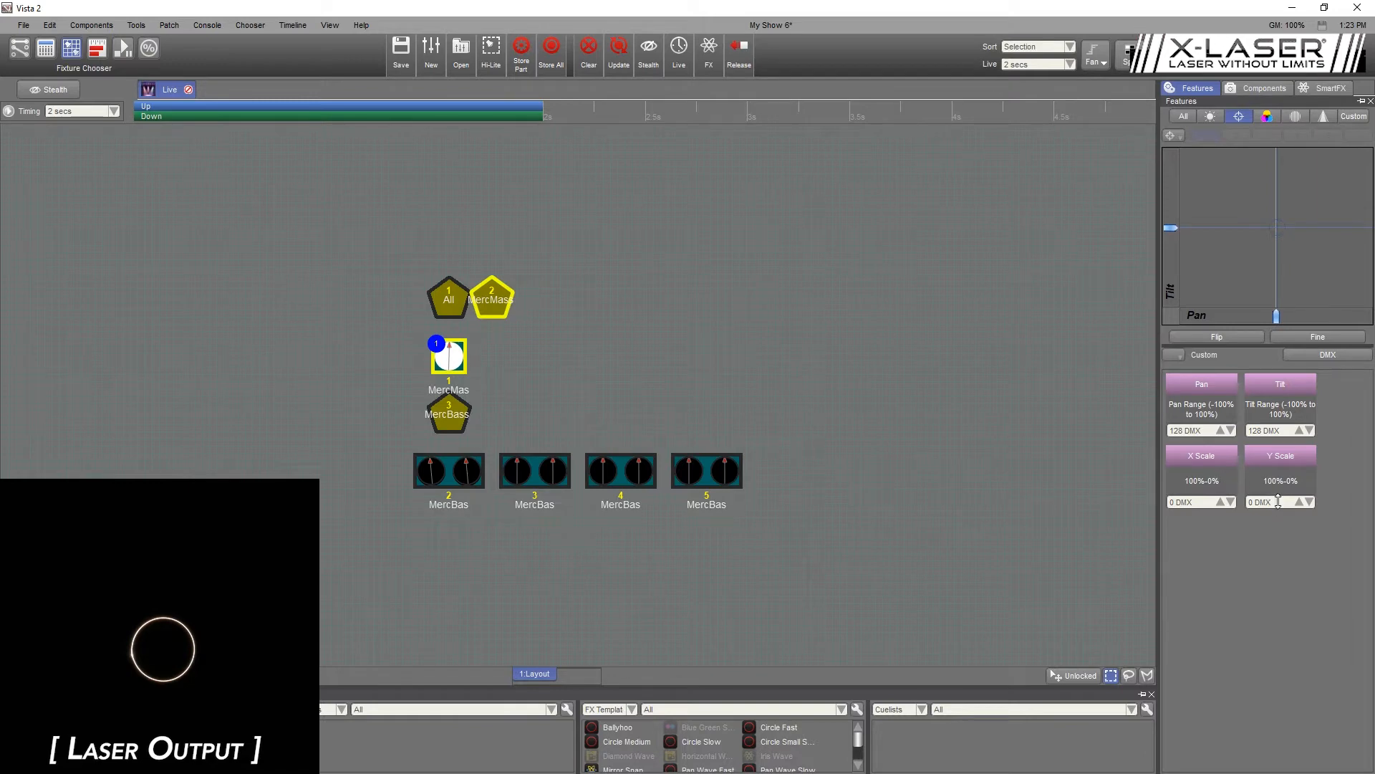
pyautogui.click(818, 402)
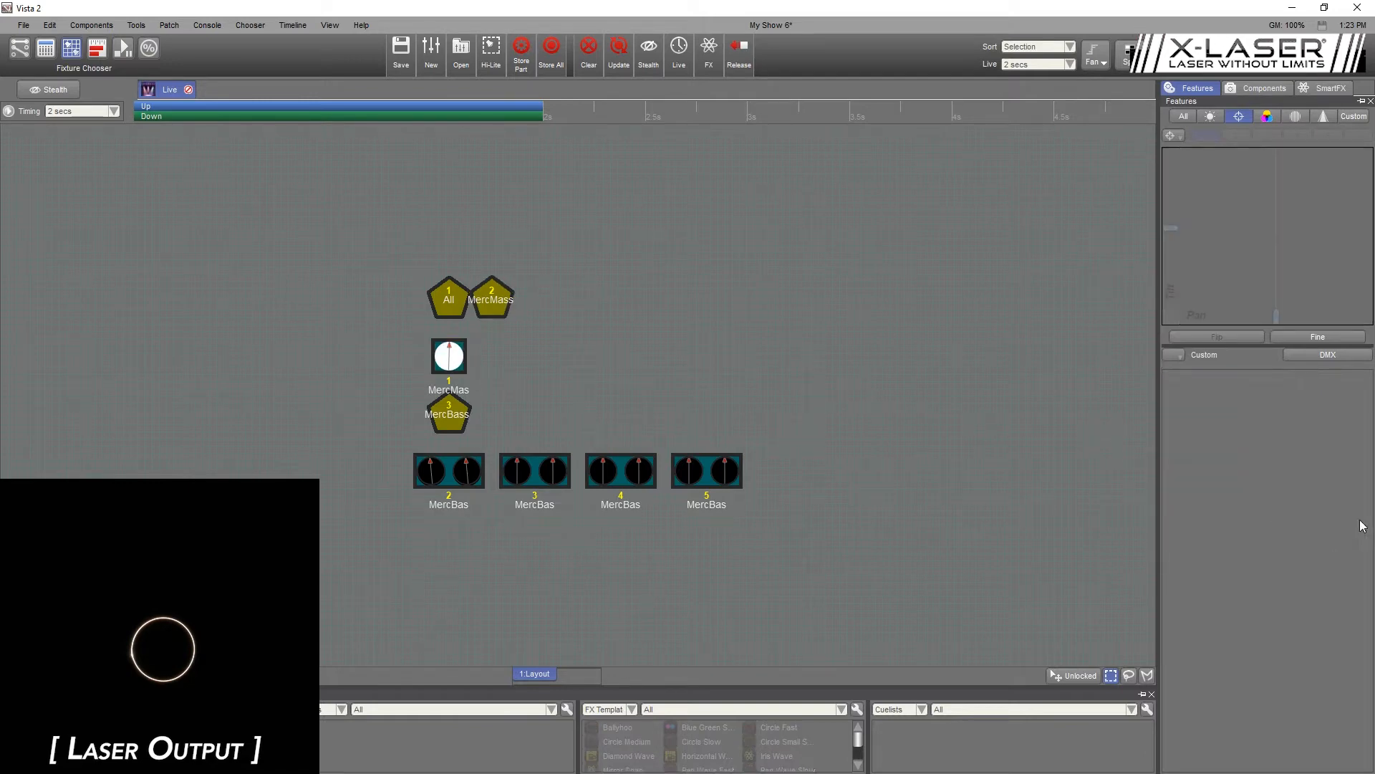
# - Set the Gobo Page of fixture 2 to 254 DMX, the Optimized Test pattern, and deselect the fixture
pyautogui.click(446, 473)
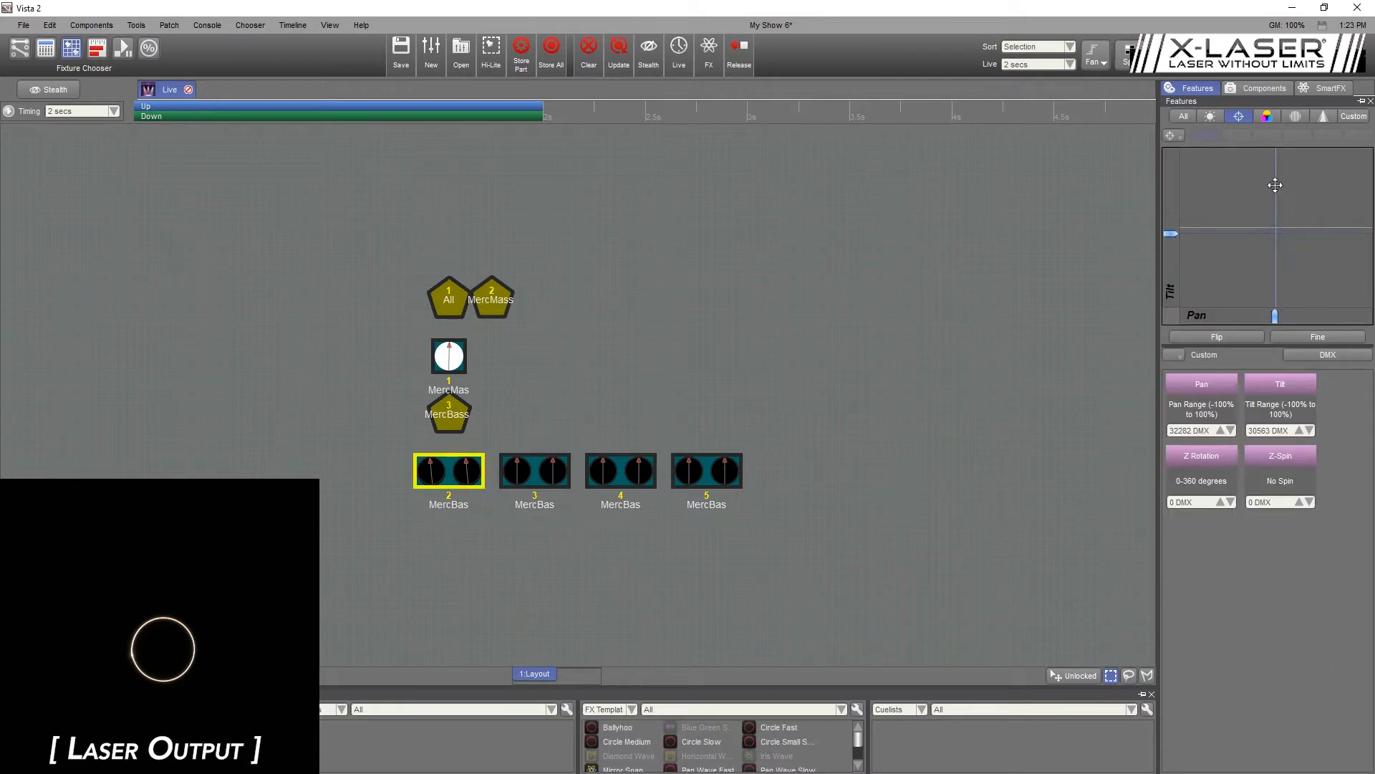
pyautogui.click(1295, 116)
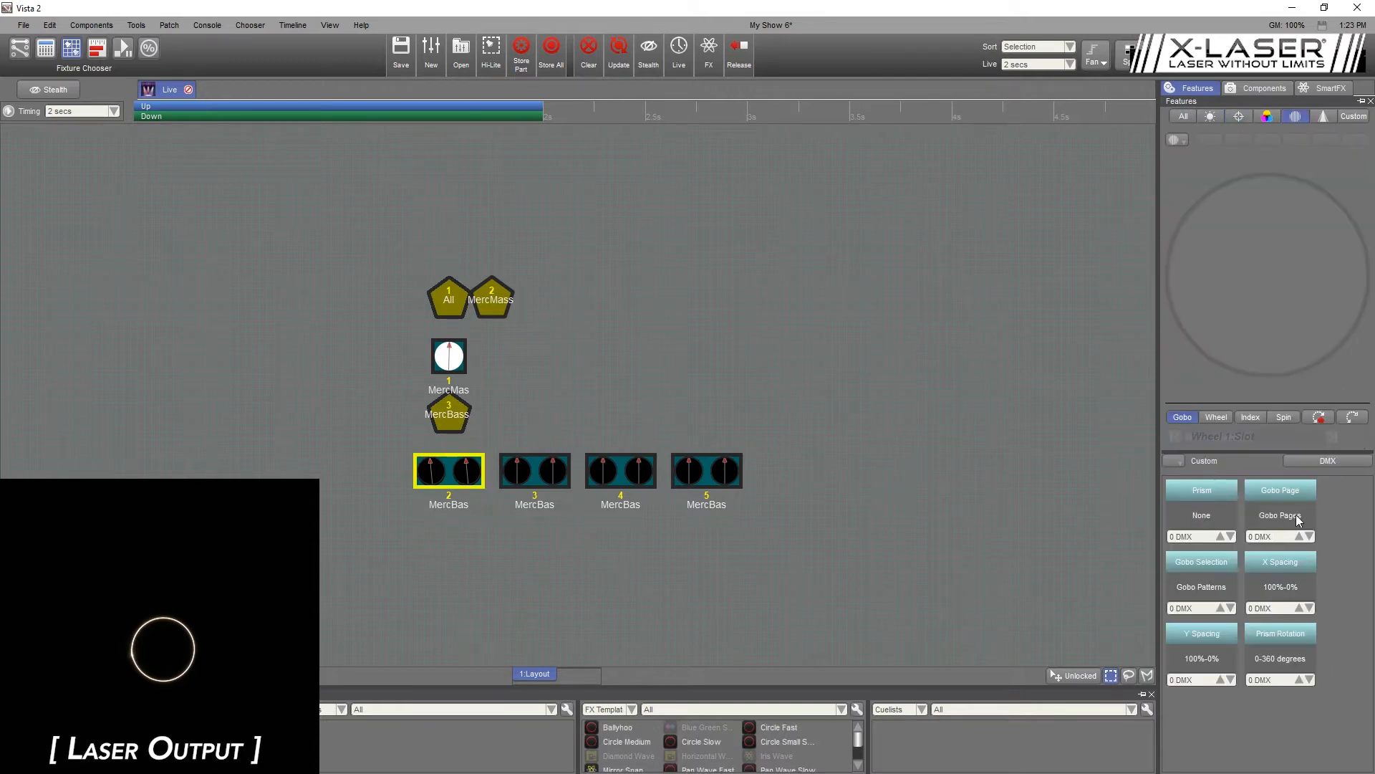
pyautogui.click(1287, 536)
pyautogui.write('254')
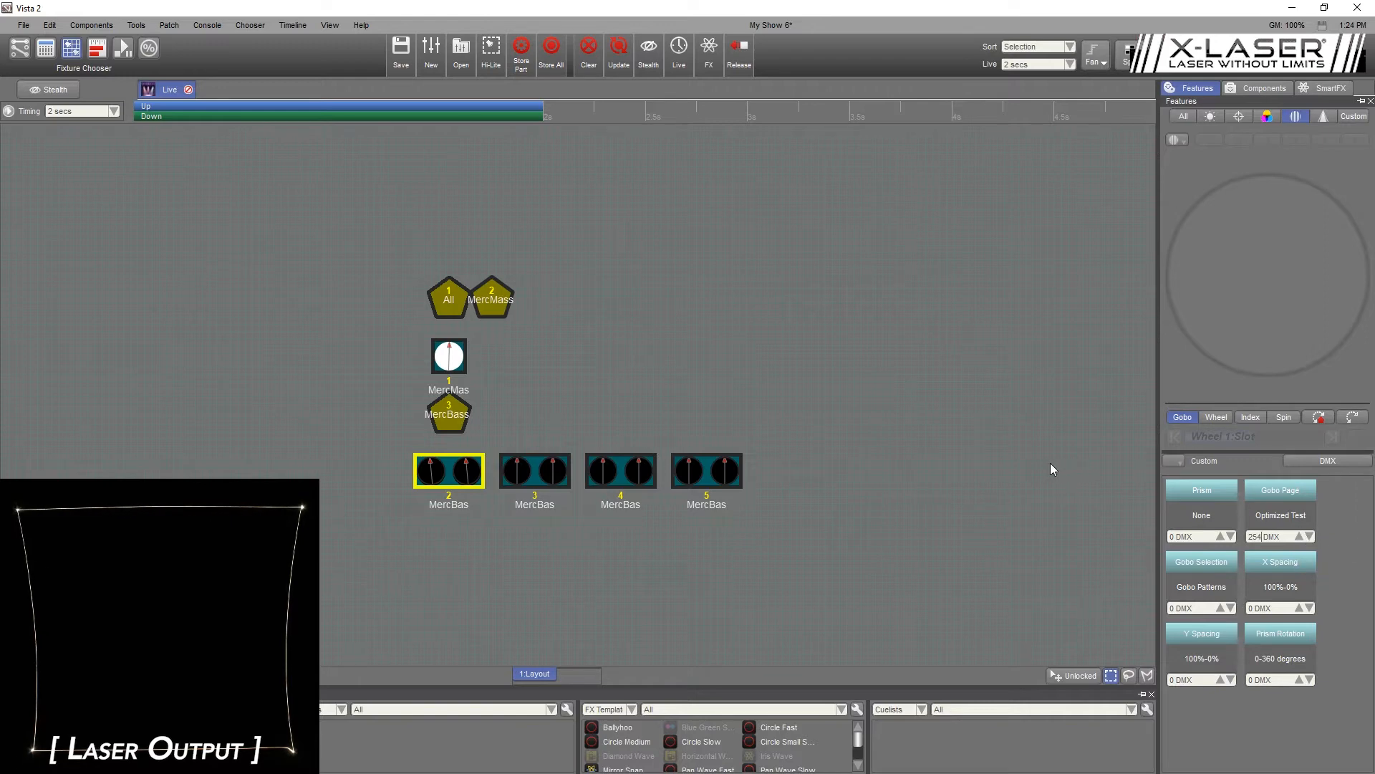
pyautogui.click(506, 318)
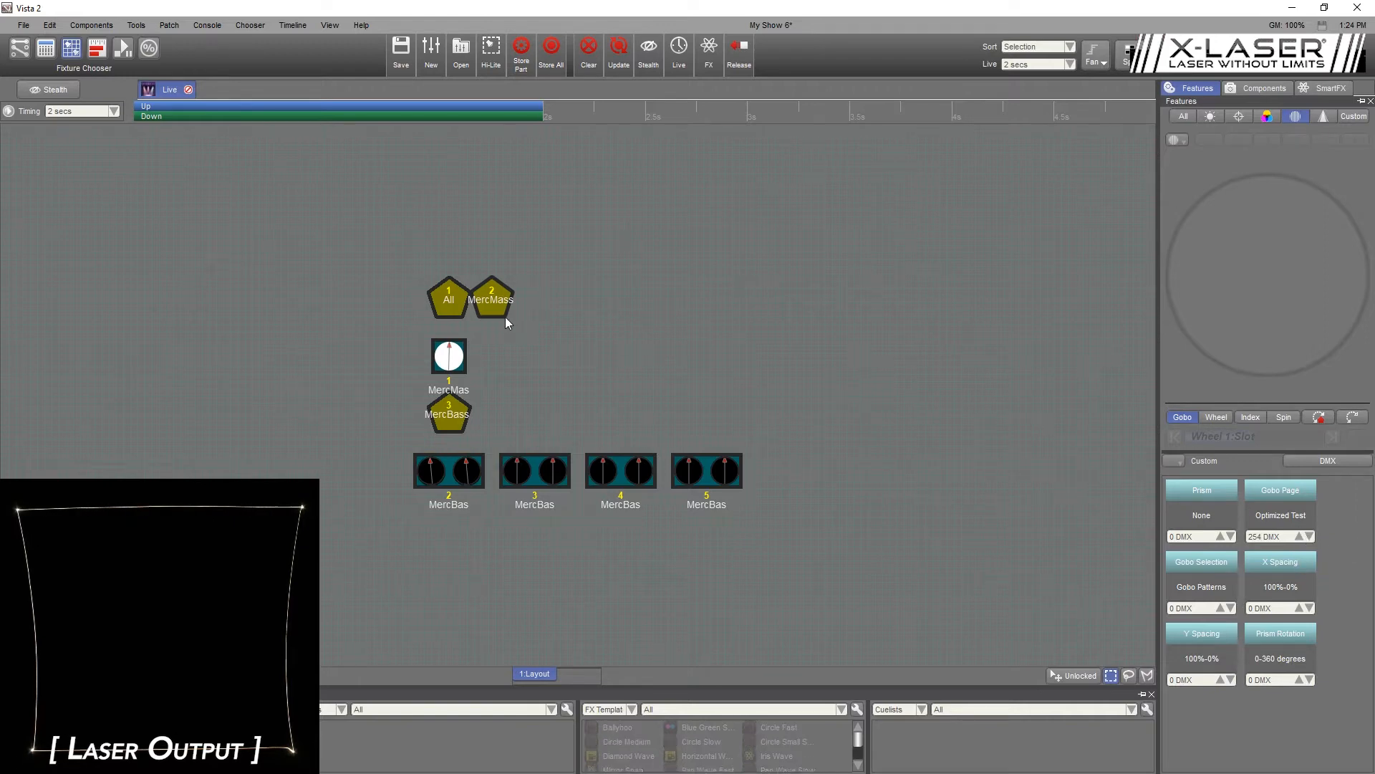
# - Select the Mercury Master group and set its X Scale to 22 DMX in the position features
pyautogui.click(504, 315)
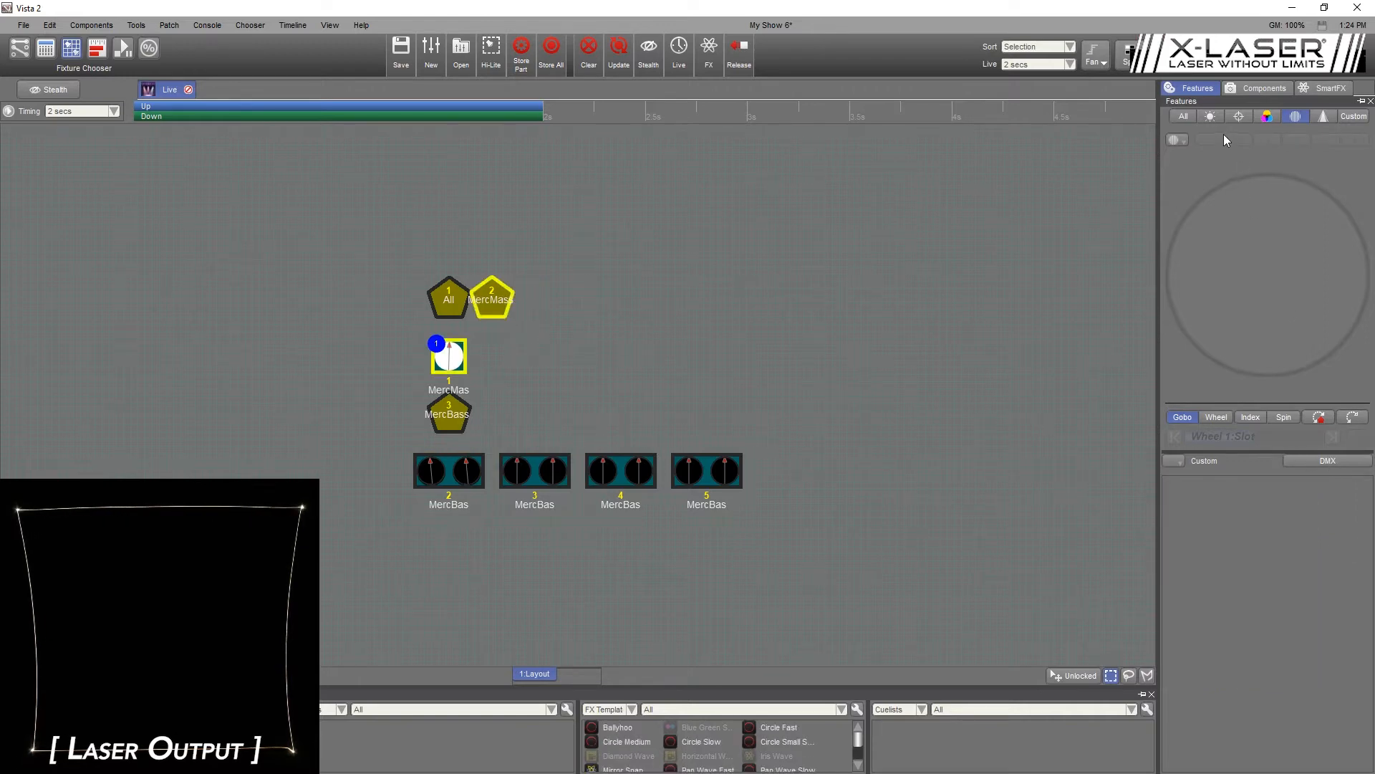
pyautogui.click(1239, 117)
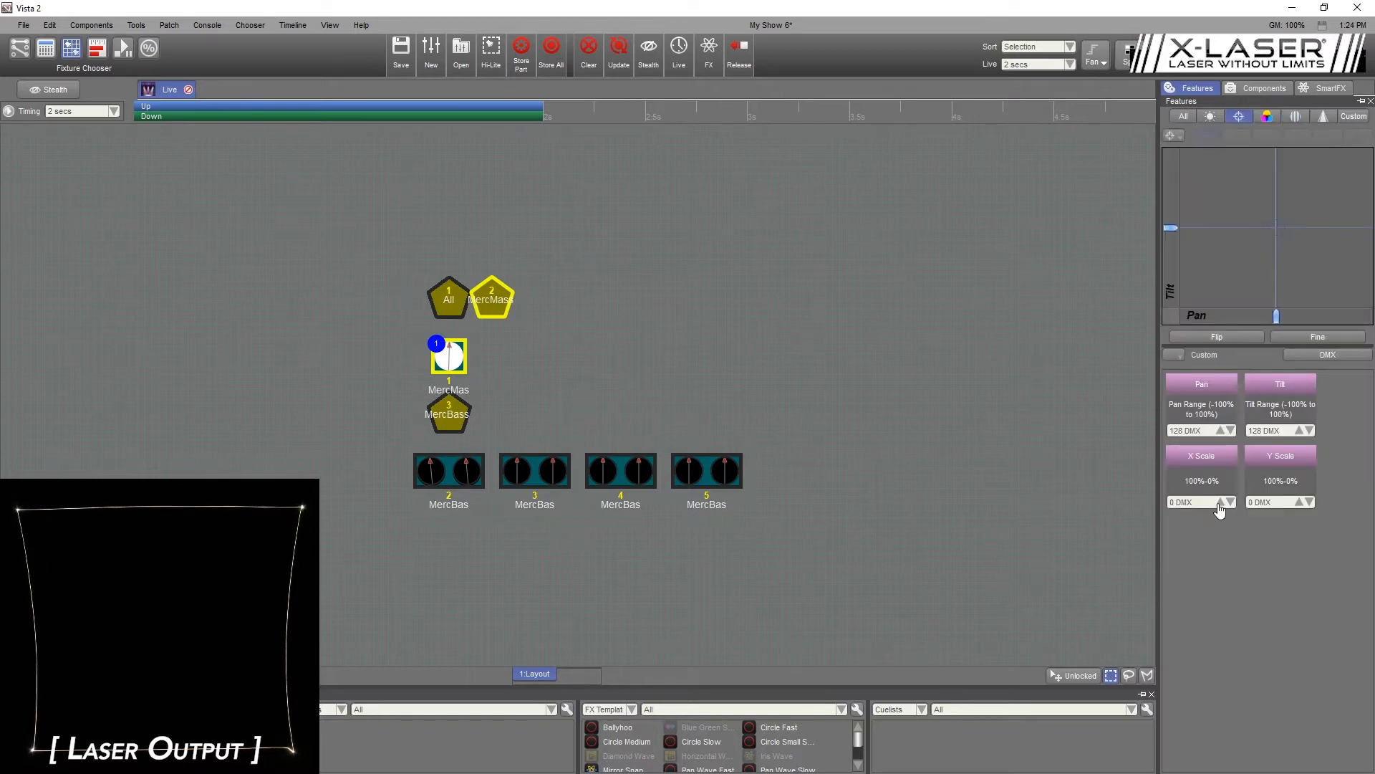
pyautogui.scroll(10, 1215, 507)
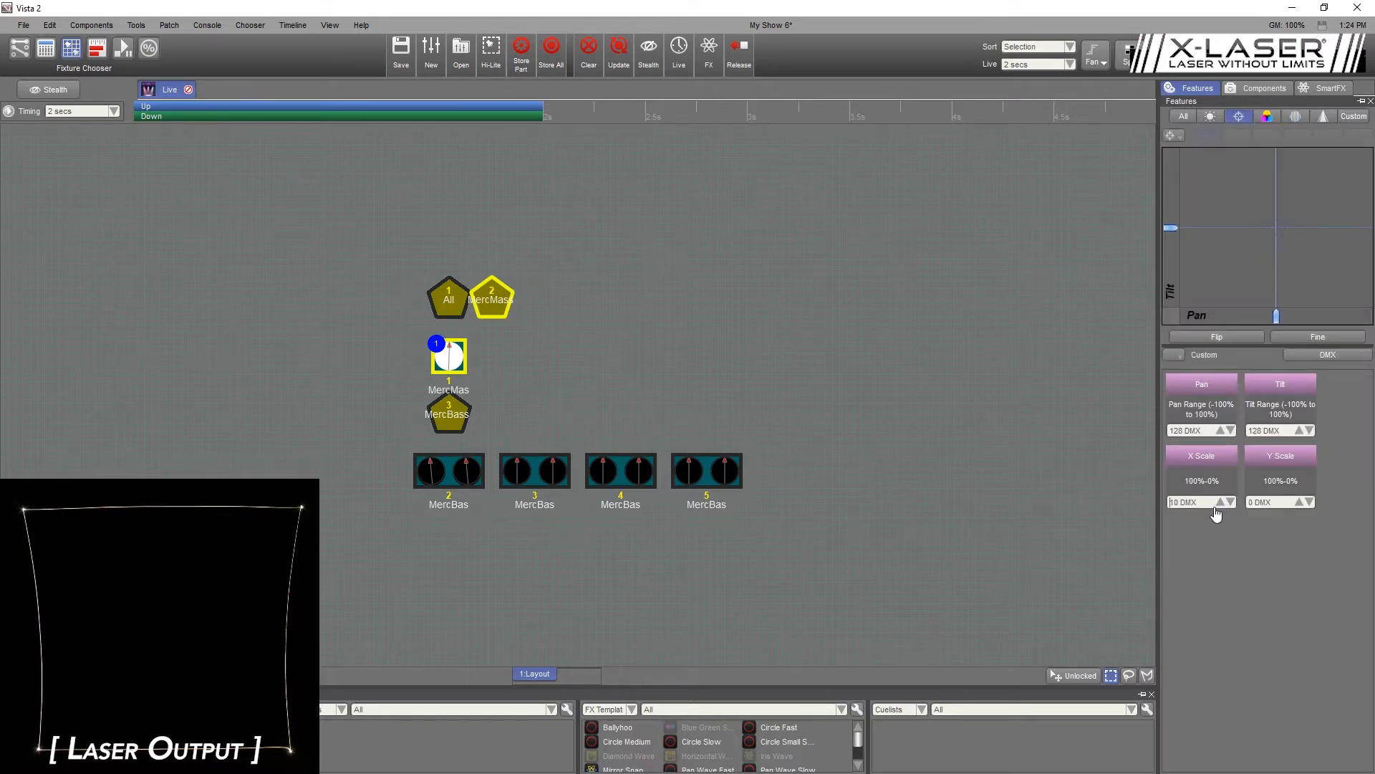
pyautogui.scroll(12, 1215, 510)
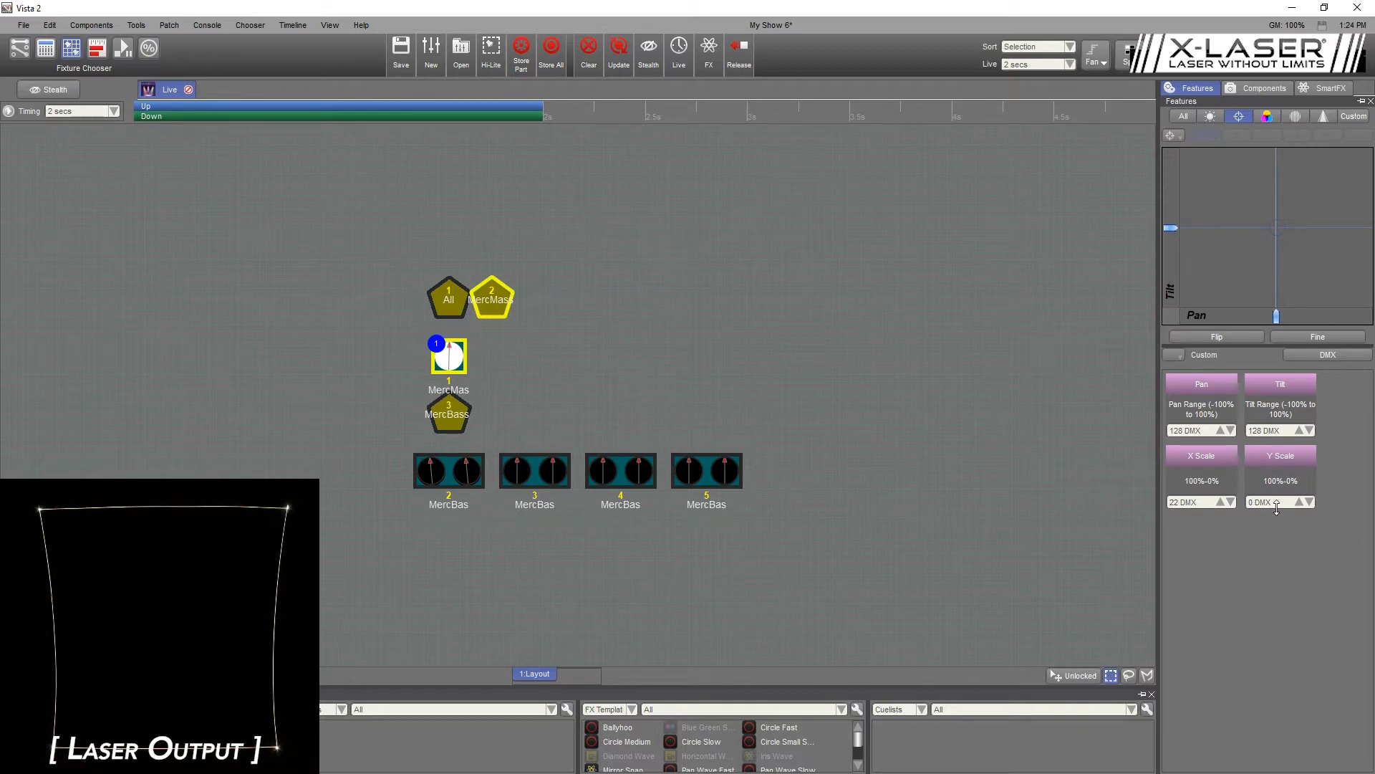
# - Raise the Y Scale of the Mercury Master group to 81 DMX
pyautogui.scroll(20, 1277, 505)
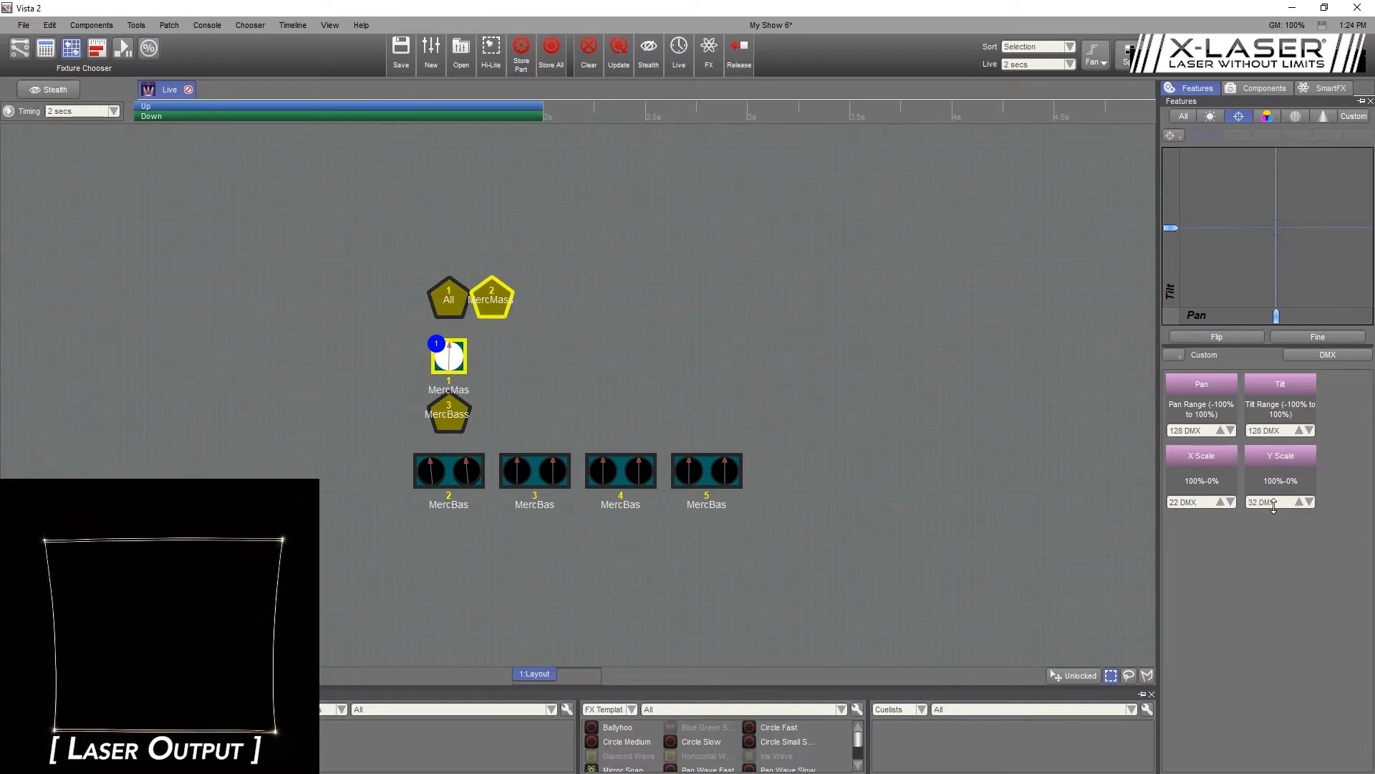
pyautogui.scroll(20, 1273, 505)
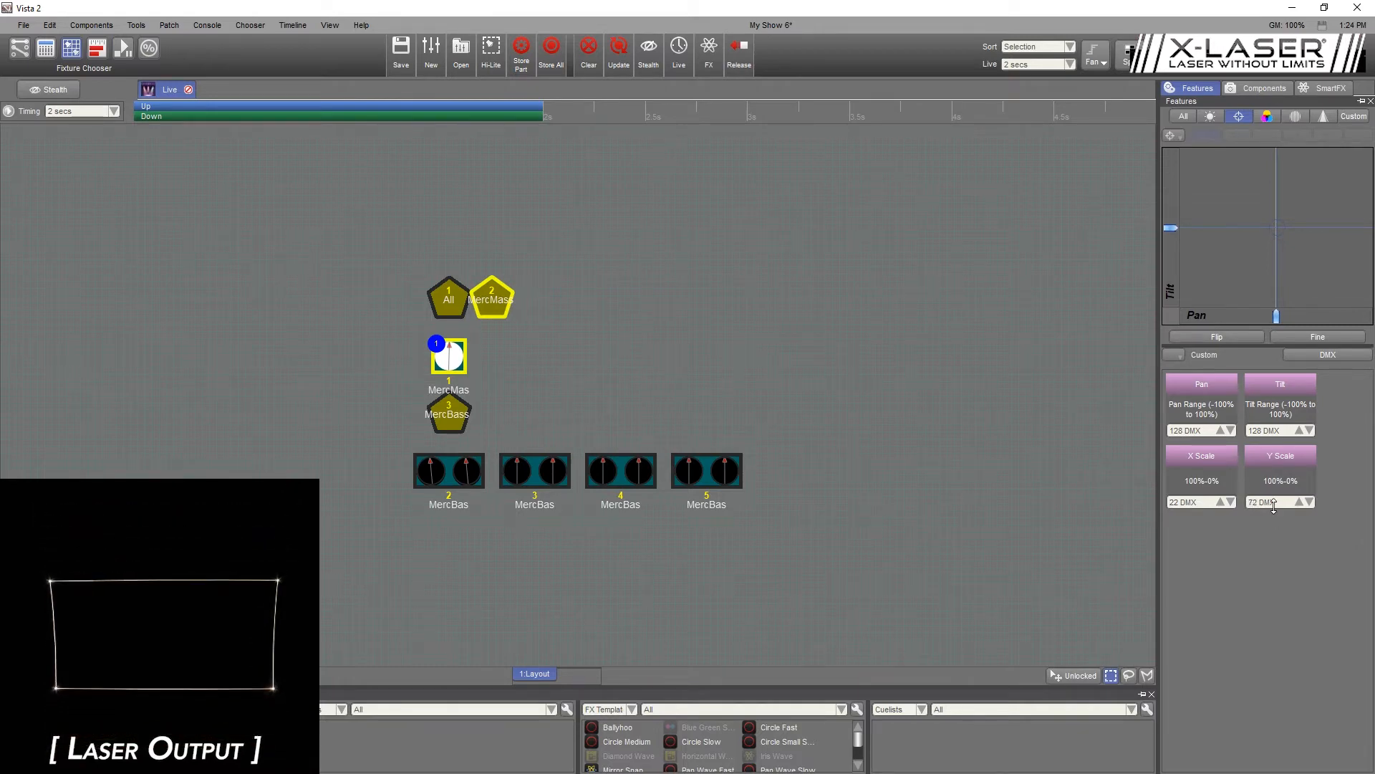
pyautogui.scroll(9, 1274, 506)
pyautogui.rightClick(1273, 506)
# - Try other widths for the Mercury Master group, ending with the X Scale at 6 DMX
pyautogui.click(1220, 513)
pyautogui.click(1220, 499)
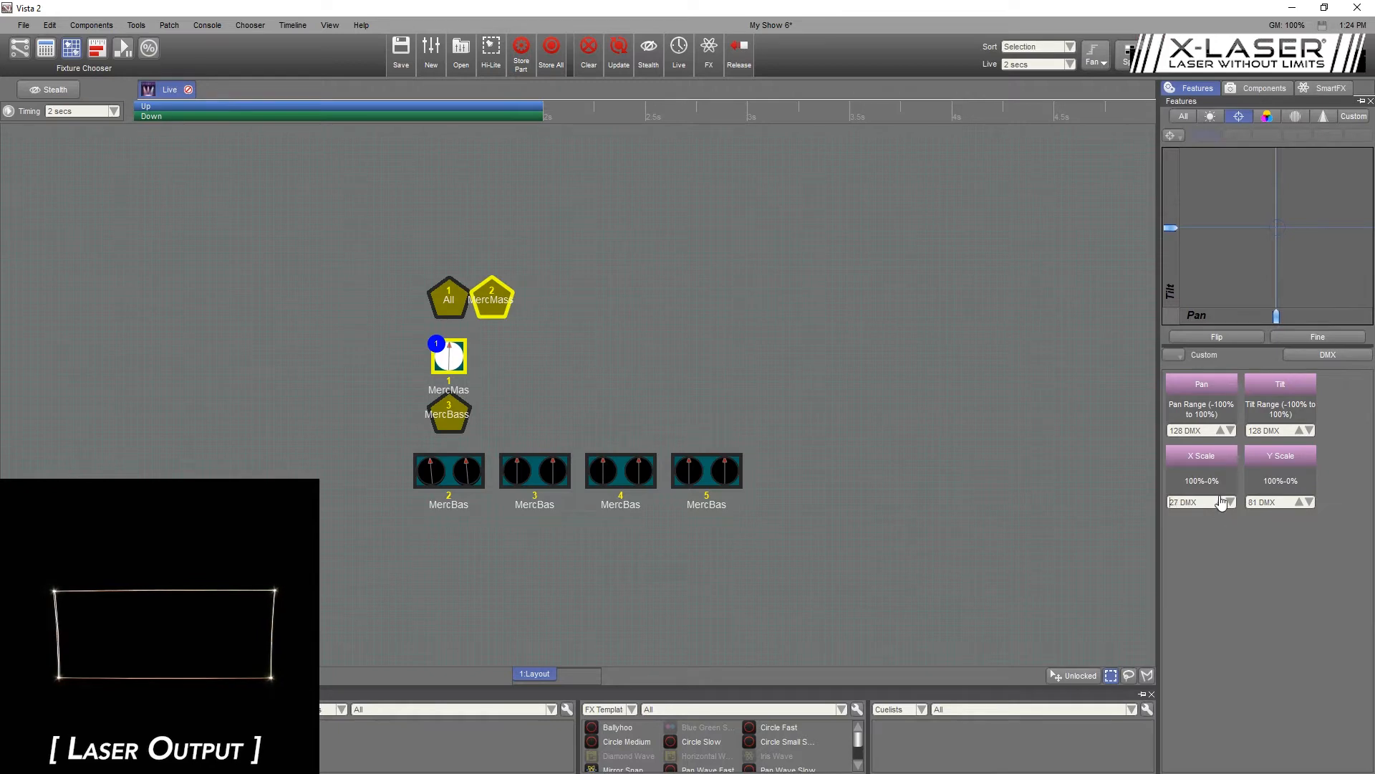
pyautogui.scroll(14, 1221, 503)
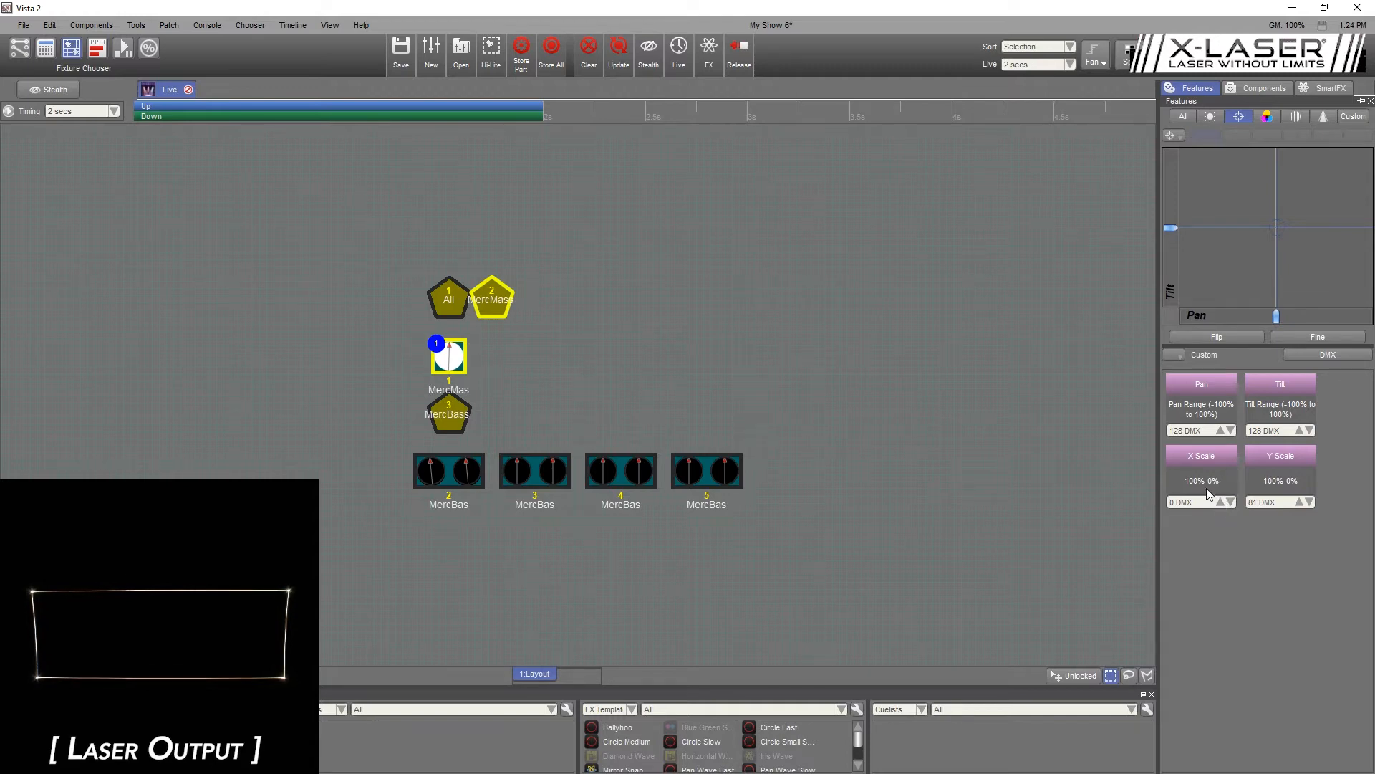
pyautogui.moveTo(1204, 505); pyautogui.dragTo(1205, 503)
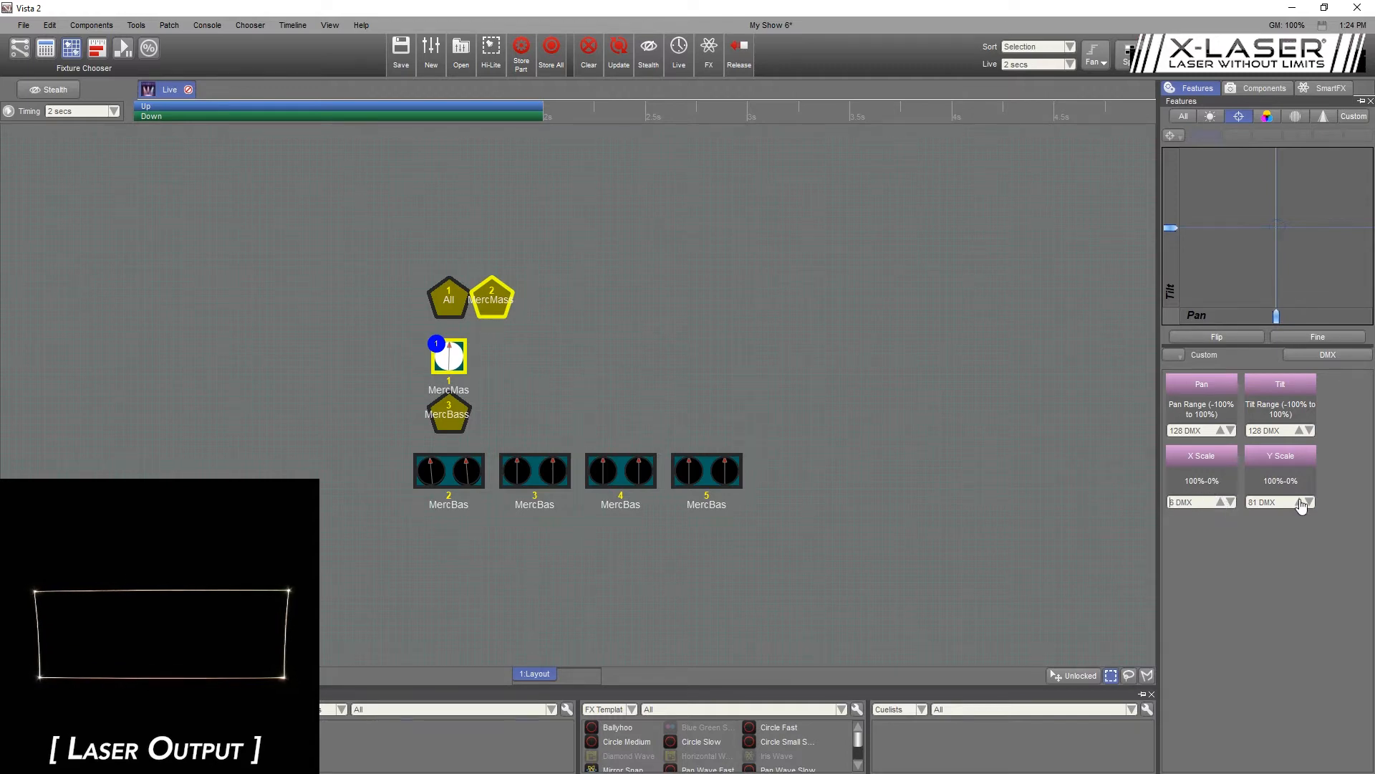
# - Flatten the Mercury Master group's test pattern by setting the Y Scale to 128 DMX
pyautogui.click(1301, 503)
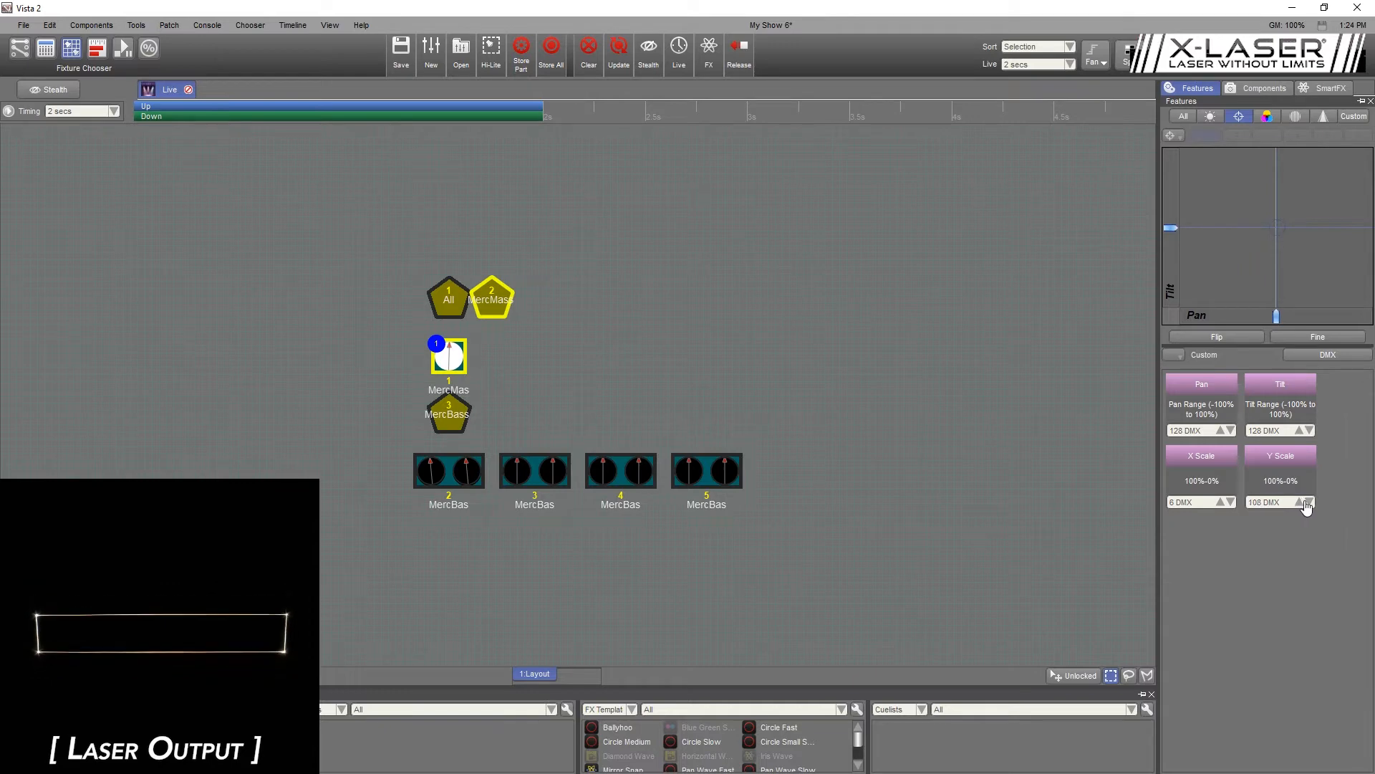
pyautogui.click(1303, 502)
pyautogui.click(1308, 503)
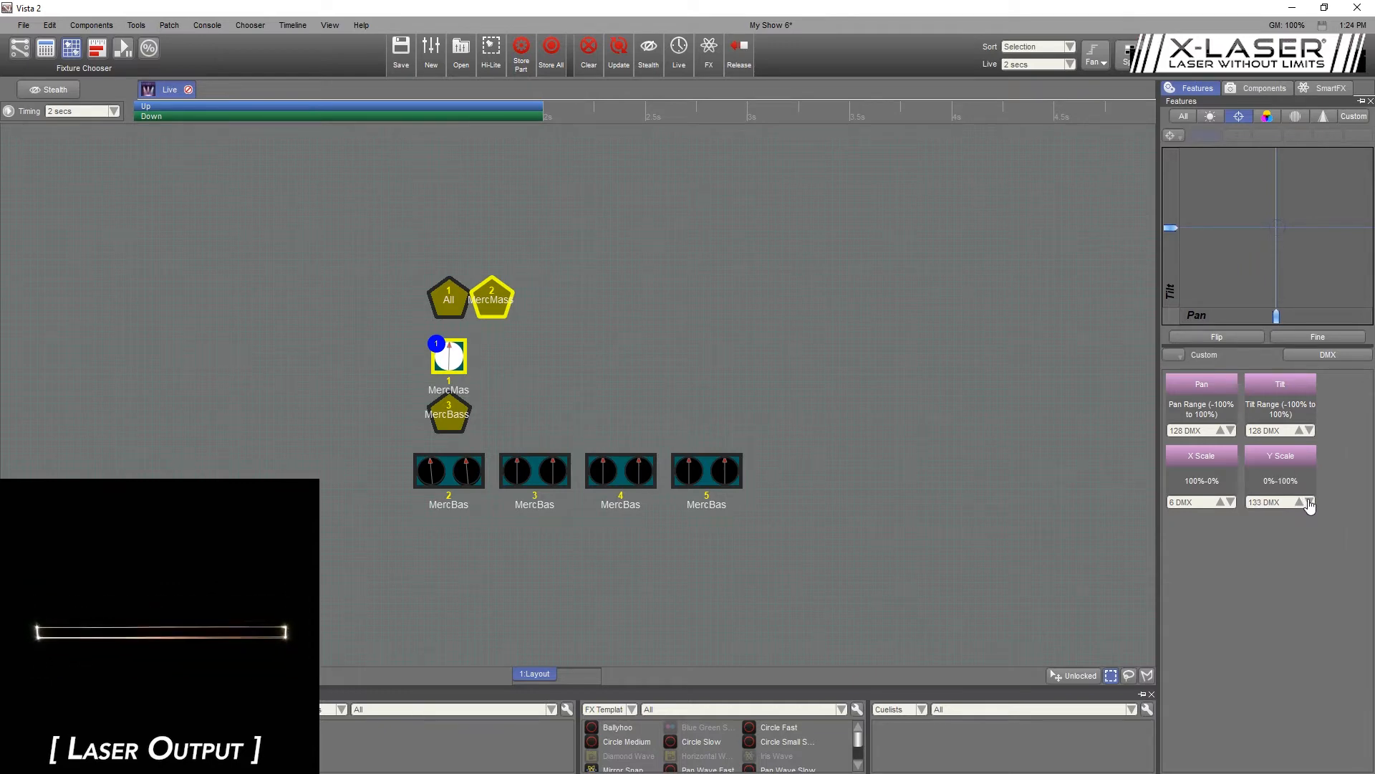
pyautogui.click(1309, 503)
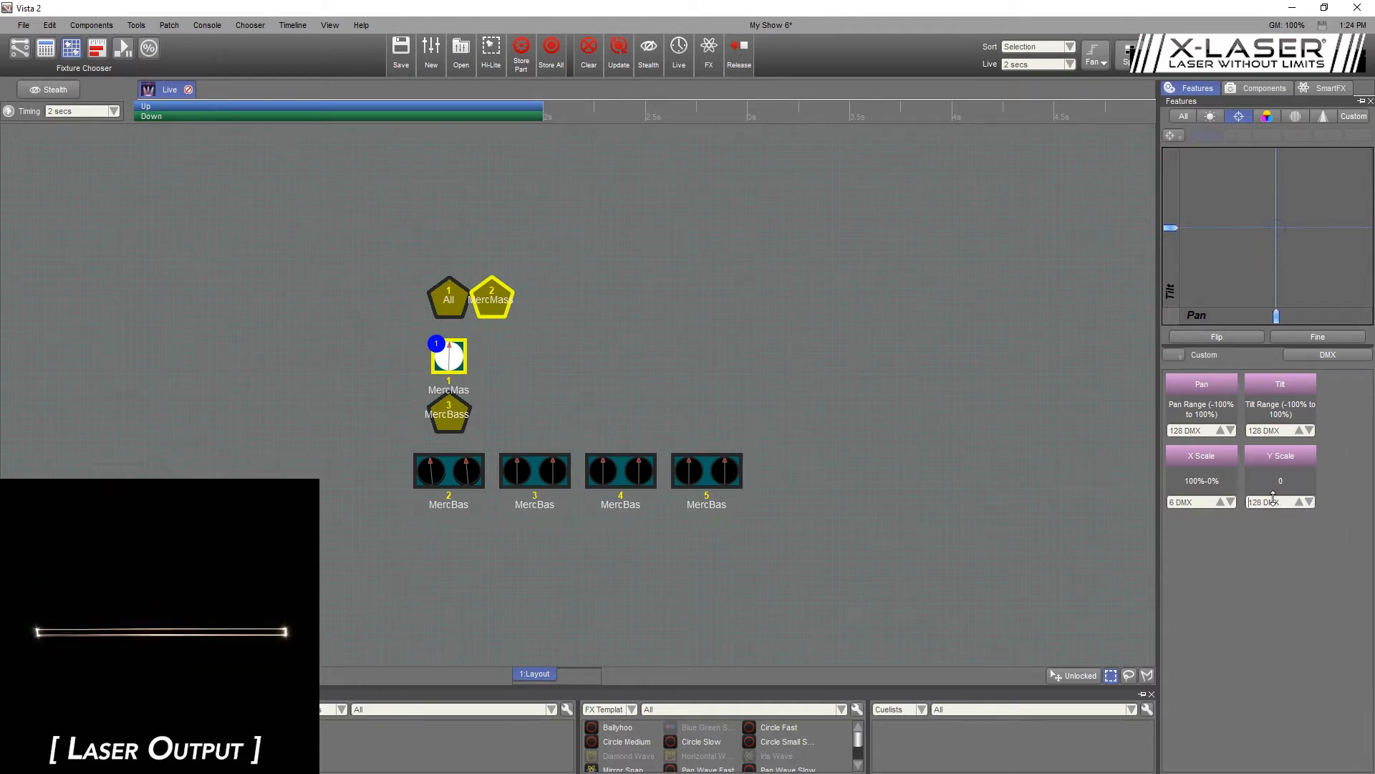
# - Make the Mercury Master group's test pattern taller again by setting the Y Scale to 67 DMX
pyautogui.click(1296, 501)
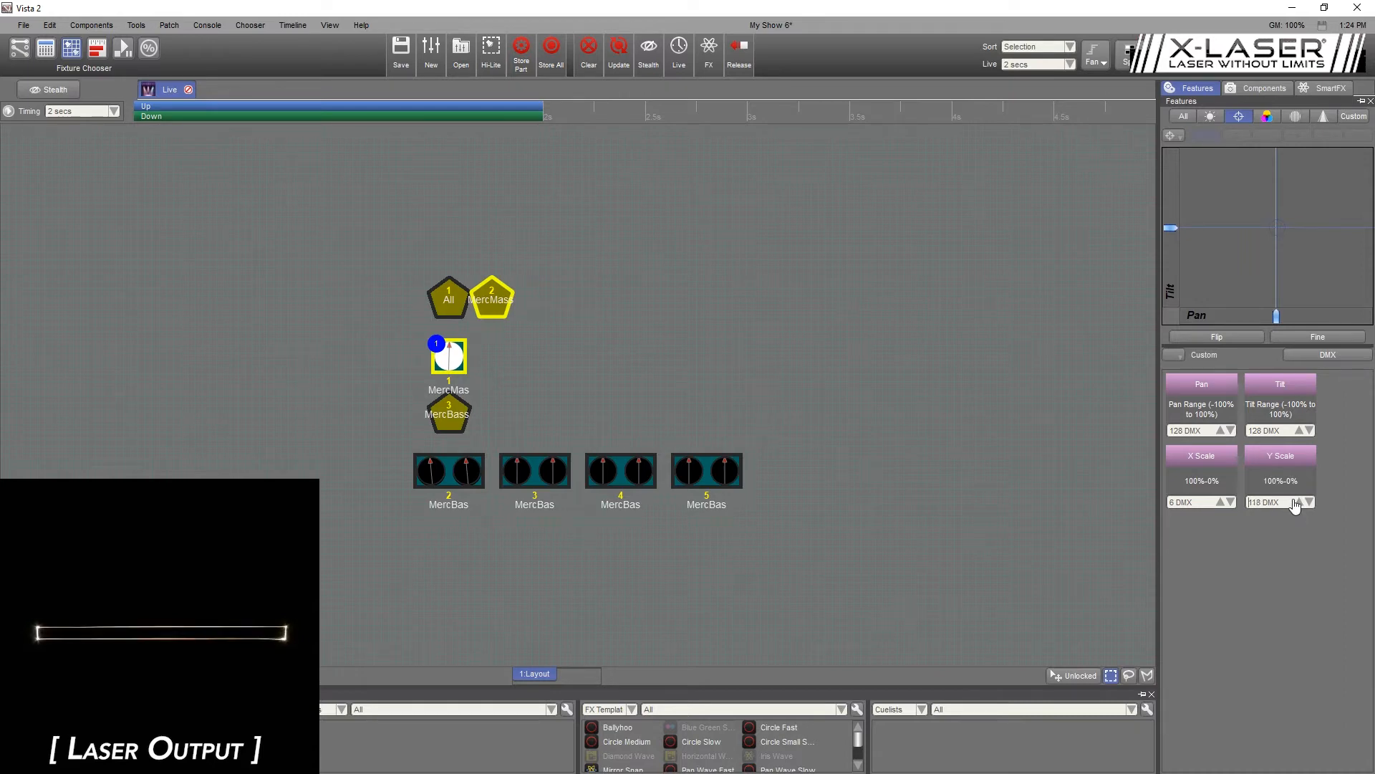
pyautogui.click(1296, 502)
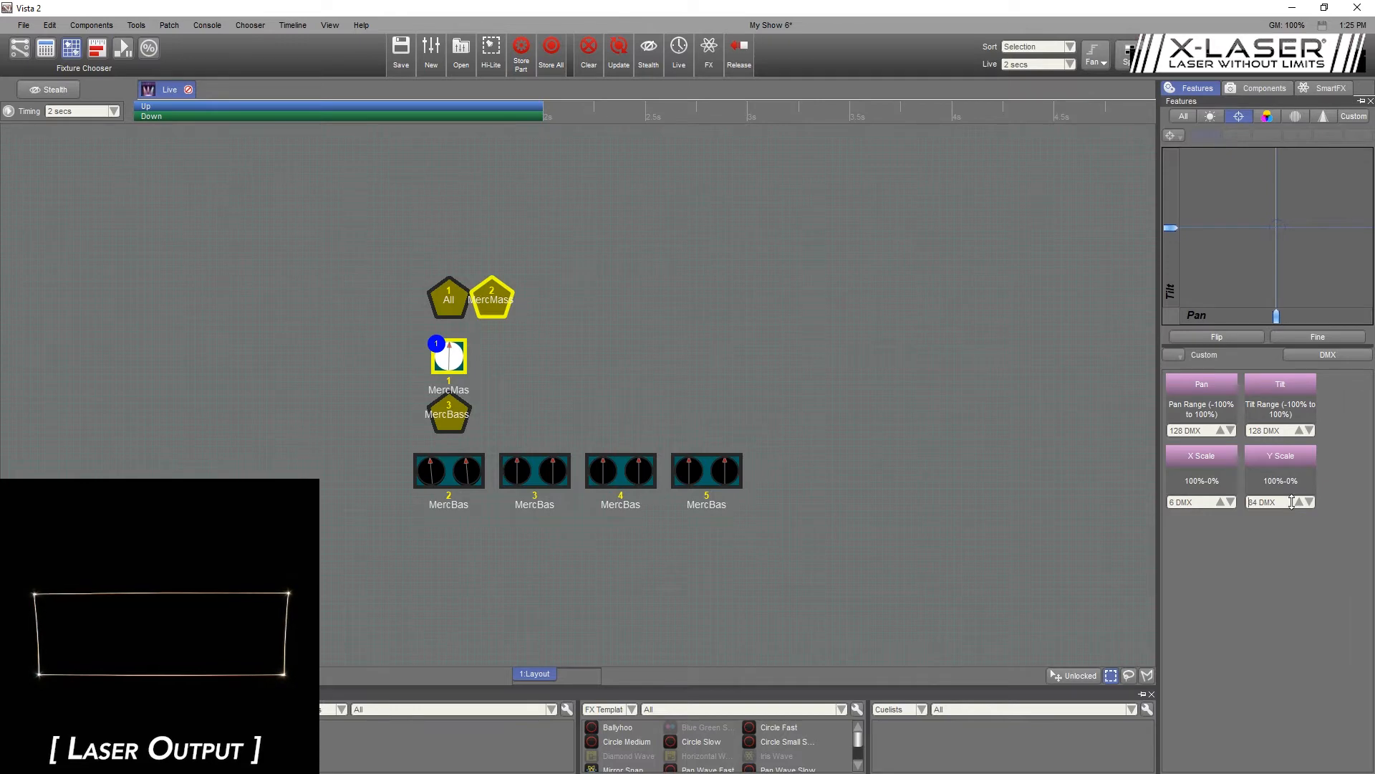
pyautogui.click(1297, 502)
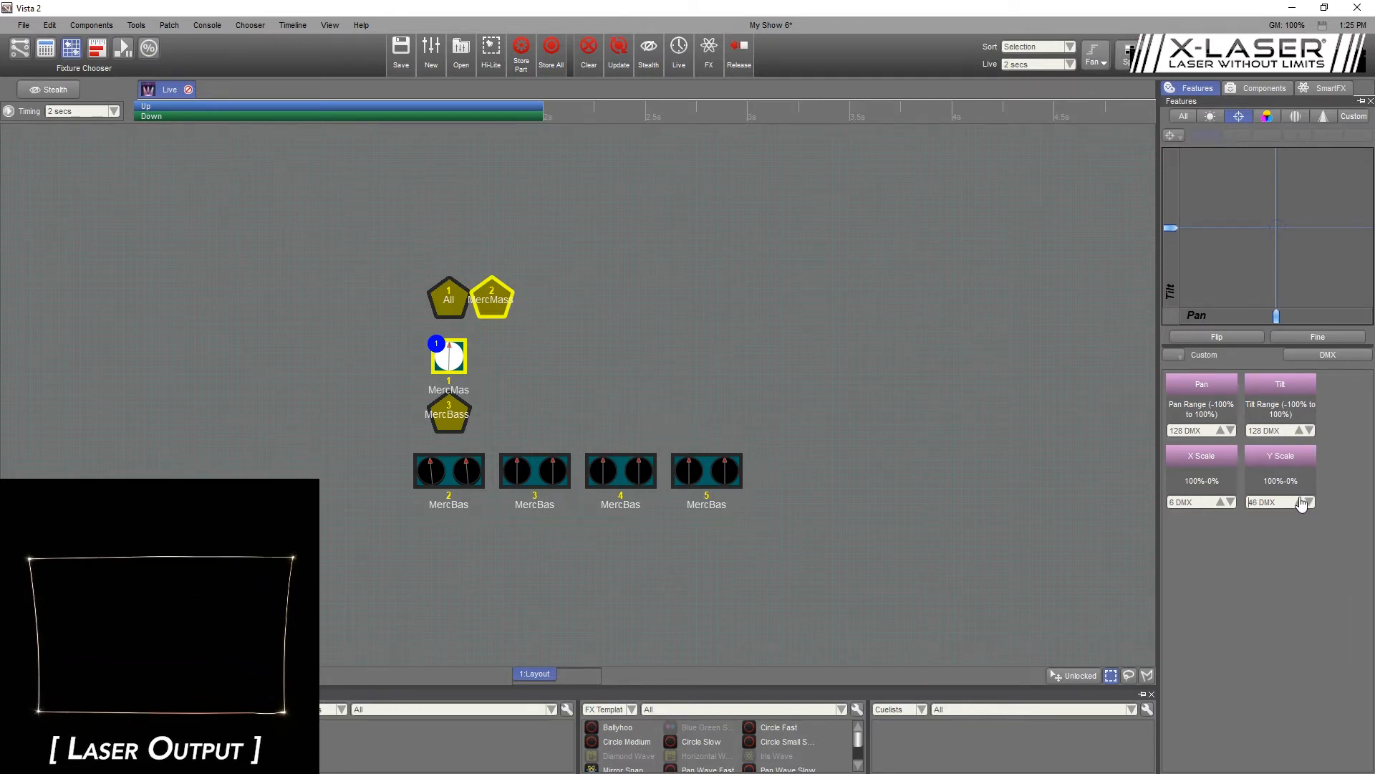
pyautogui.click(1308, 502)
pyautogui.rightClick(1301, 494)
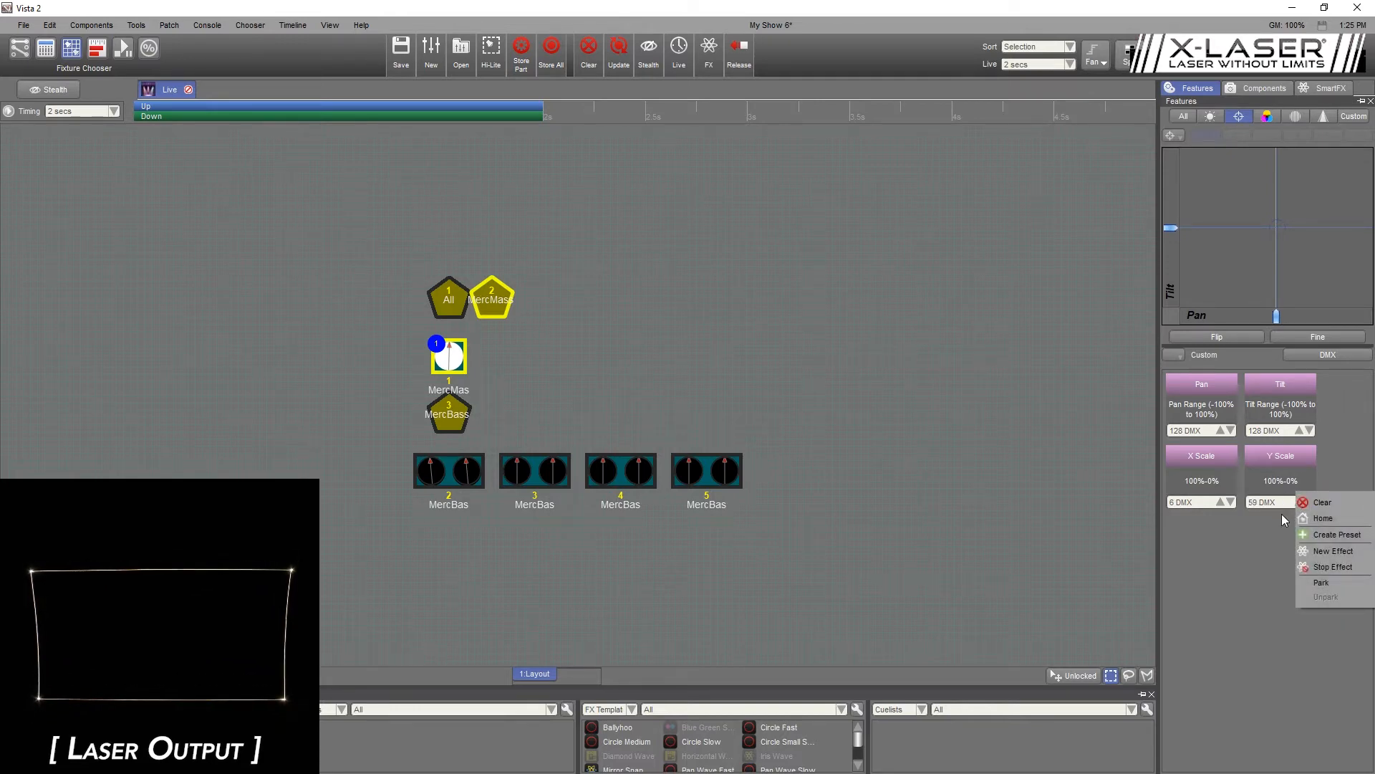
pyautogui.click(1282, 514)
pyautogui.click(1296, 505)
pyautogui.scroll(3, 1296, 505)
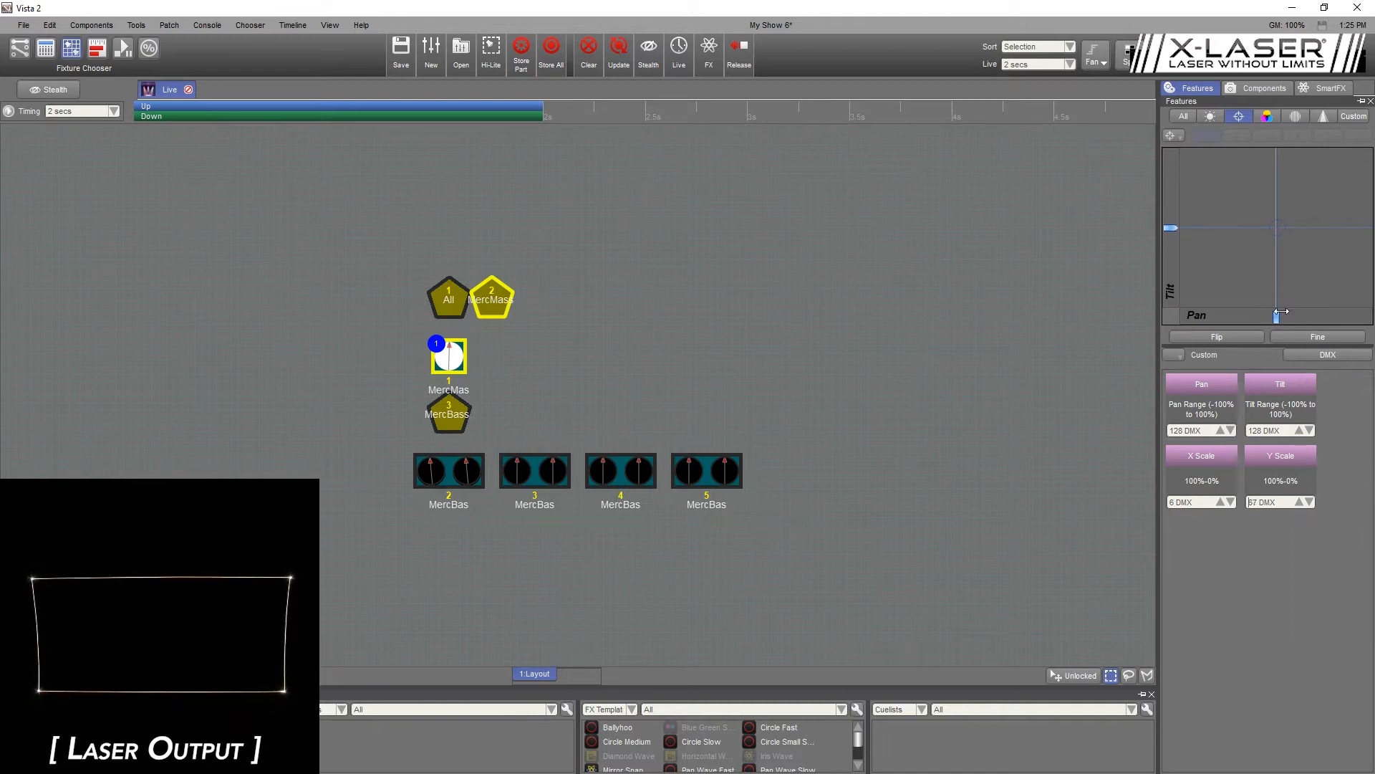
# - Position the Mercury Master group at about 126 DMX pan and 128 DMX tilt, with X Scale 0 and Y Scale 10 DMX, and deselect it
pyautogui.scroll(3, 1284, 431)
pyautogui.scroll(-6, 1282, 430)
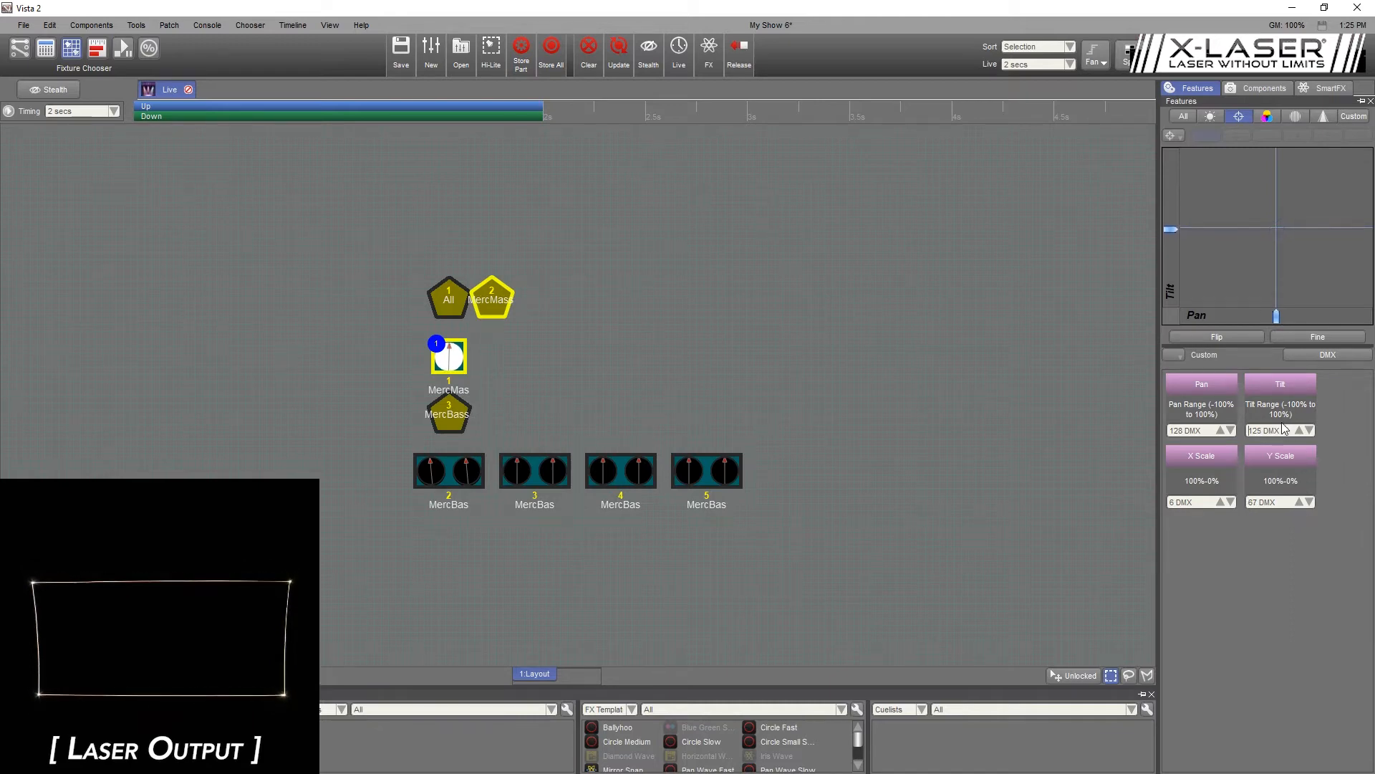
pyautogui.moveTo(1277, 233); pyautogui.dragTo(1296, 250)
pyautogui.moveTo(1268, 502); pyautogui.dragTo(1210, 655)
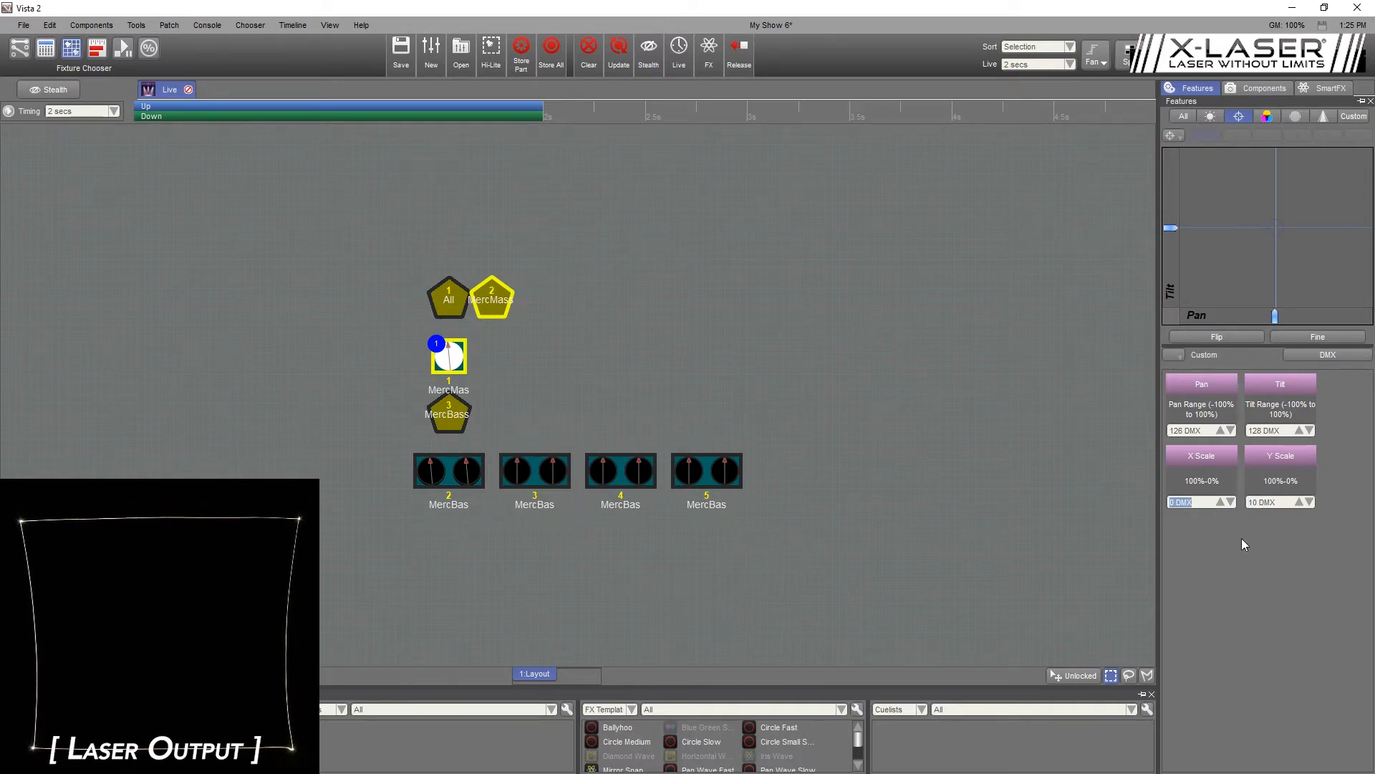
pyautogui.click(636, 331)
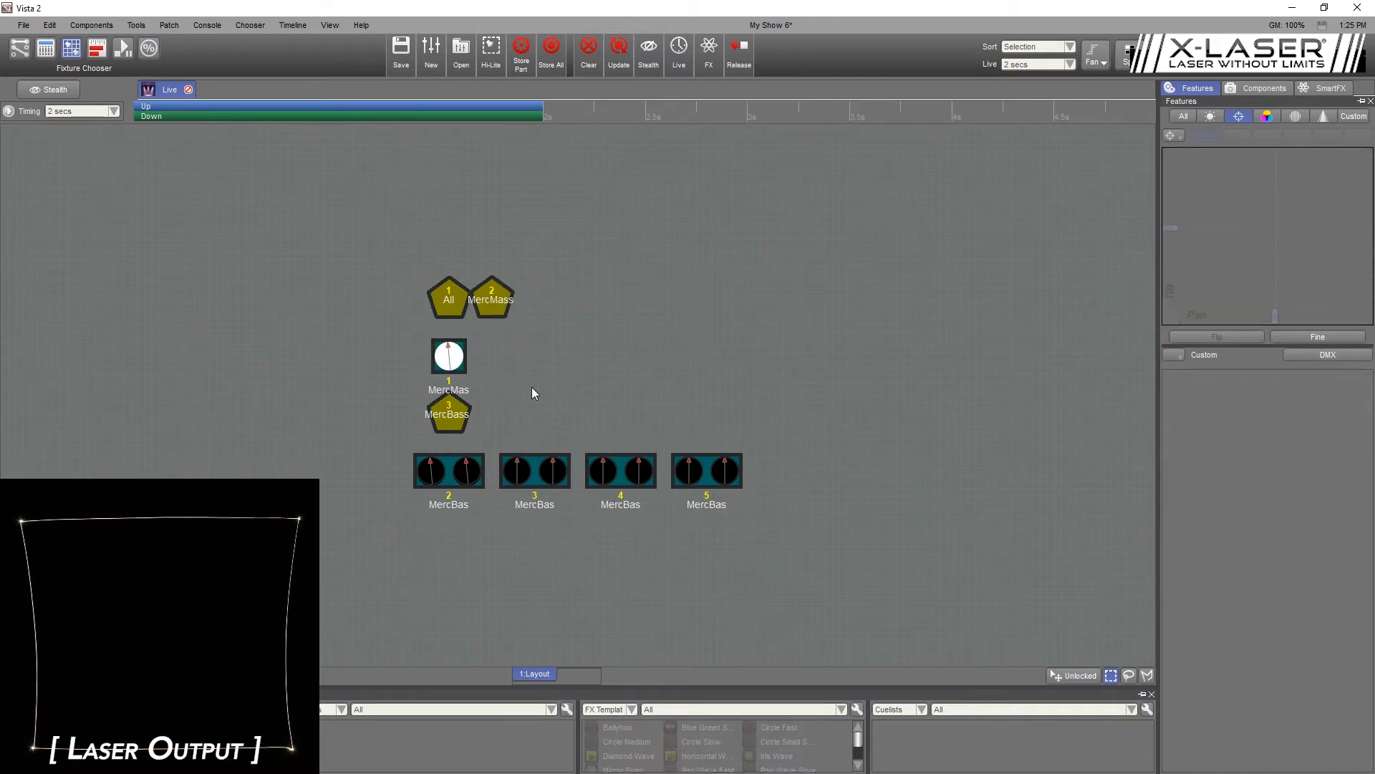
# - Select fixture 2 and set its Gobo Page to 0 DMX
pyautogui.click(448, 481)
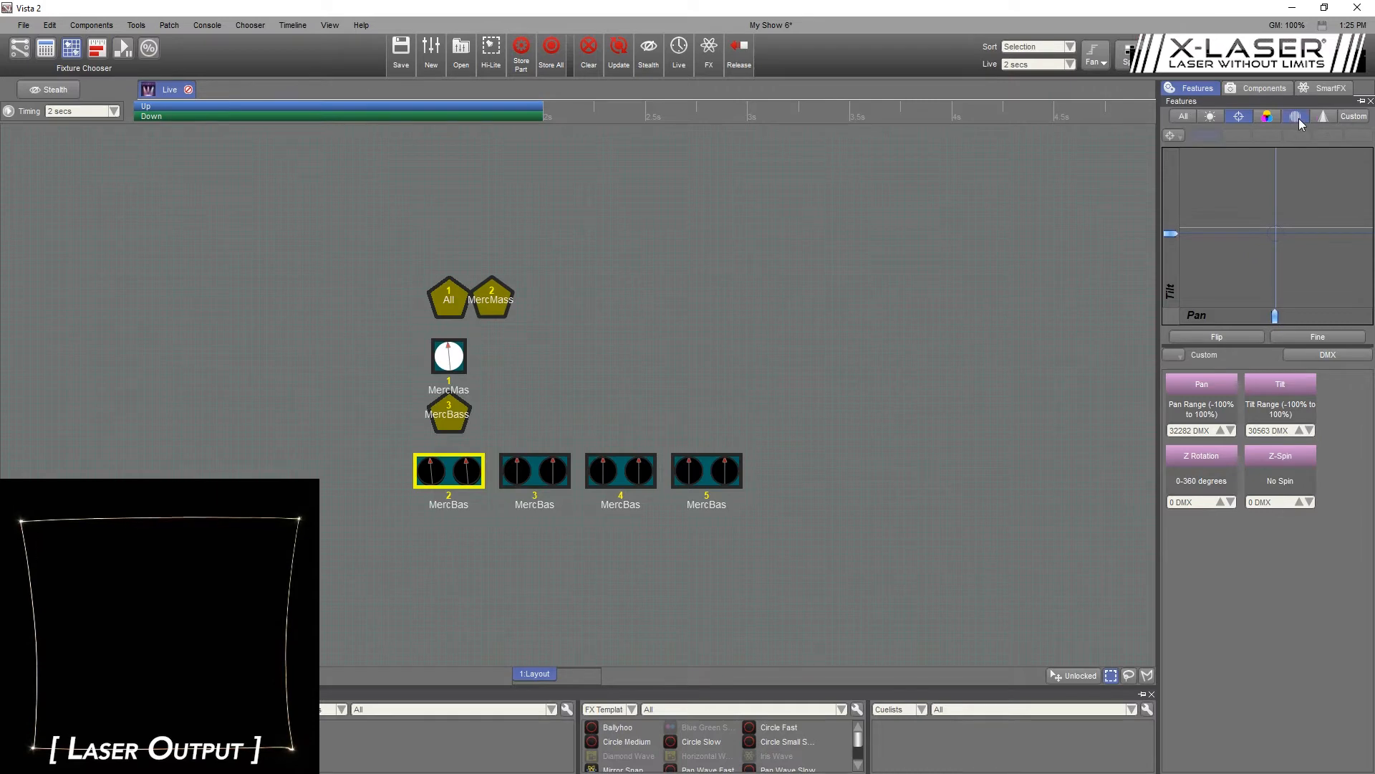
pyautogui.click(1298, 118)
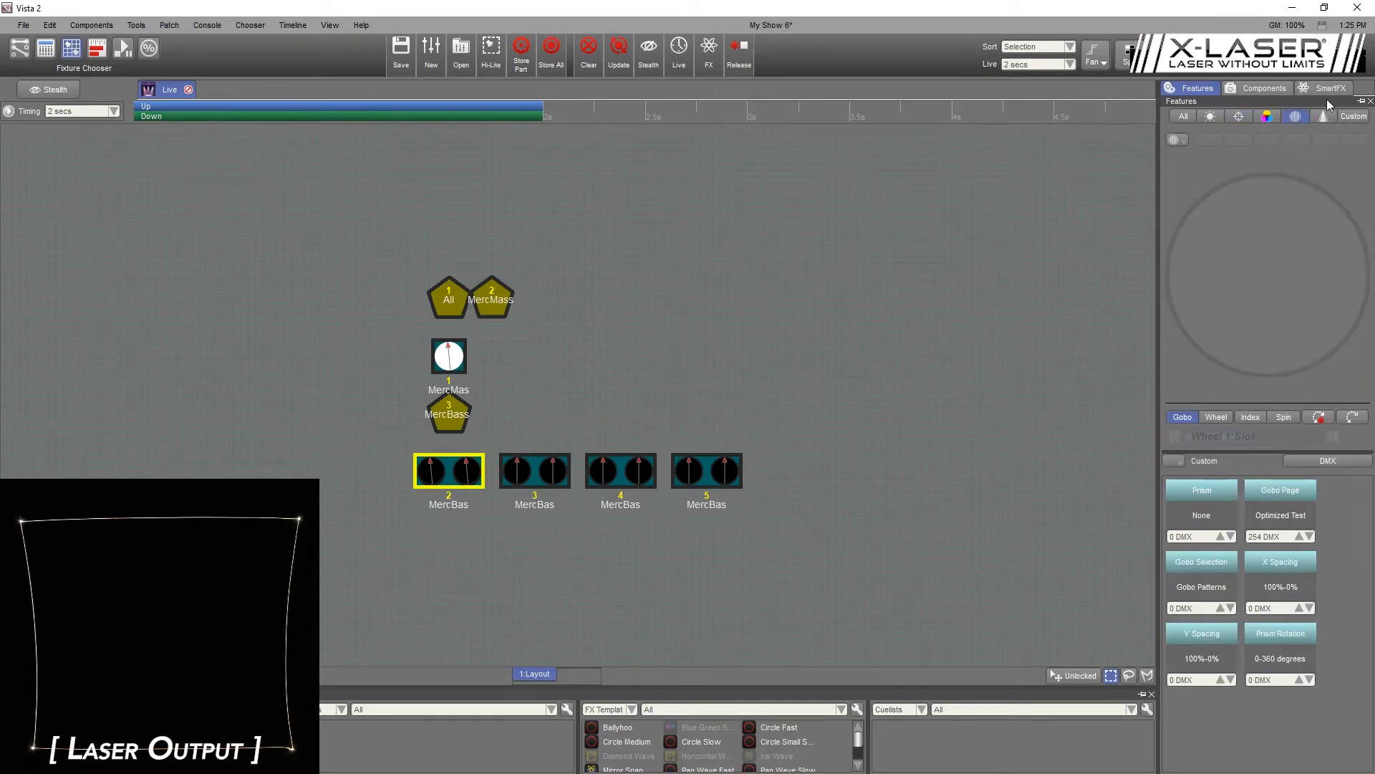
pyautogui.click(1309, 537)
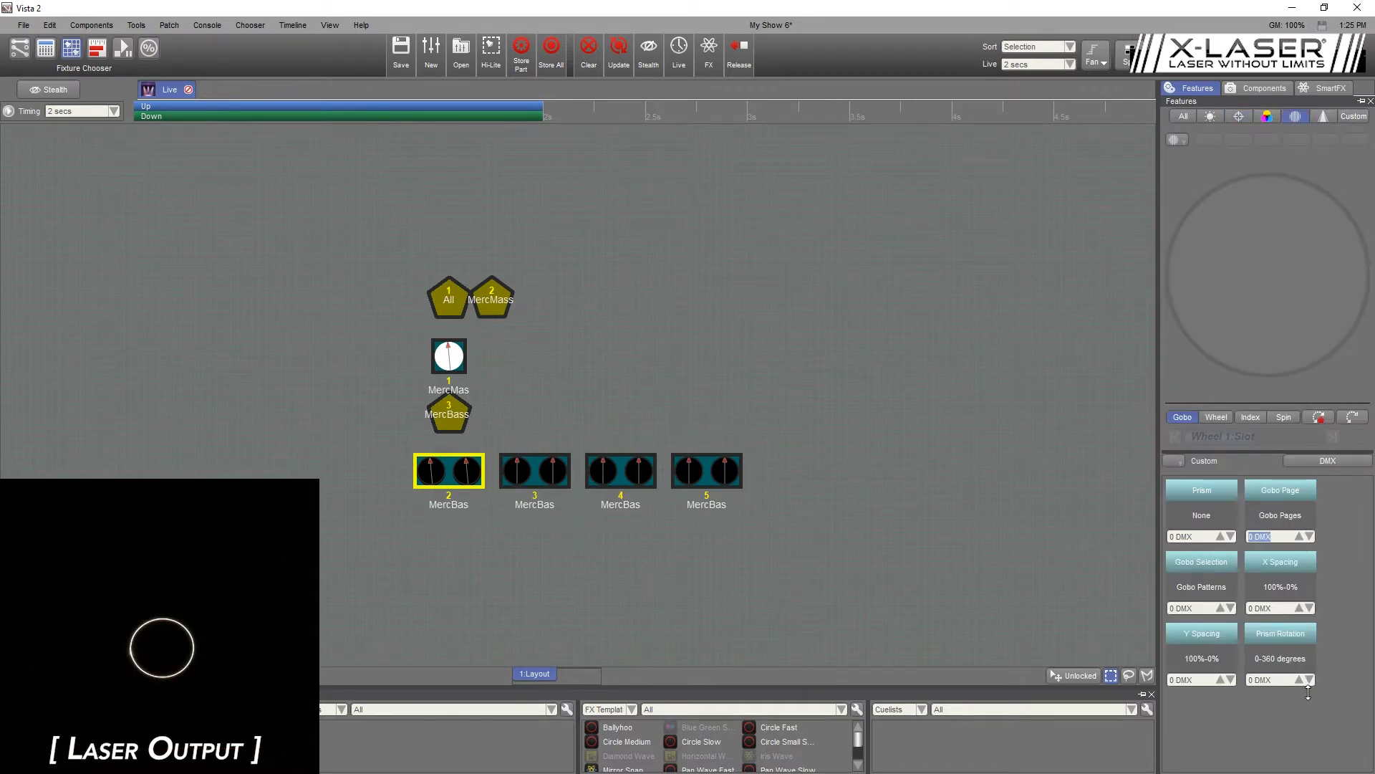
pyautogui.write('0')
pyautogui.press('Return')
# - Move fixture 2's beam close to centre, to about 33010 DMX pan and 32621 DMX tilt
pyautogui.click(1239, 116)
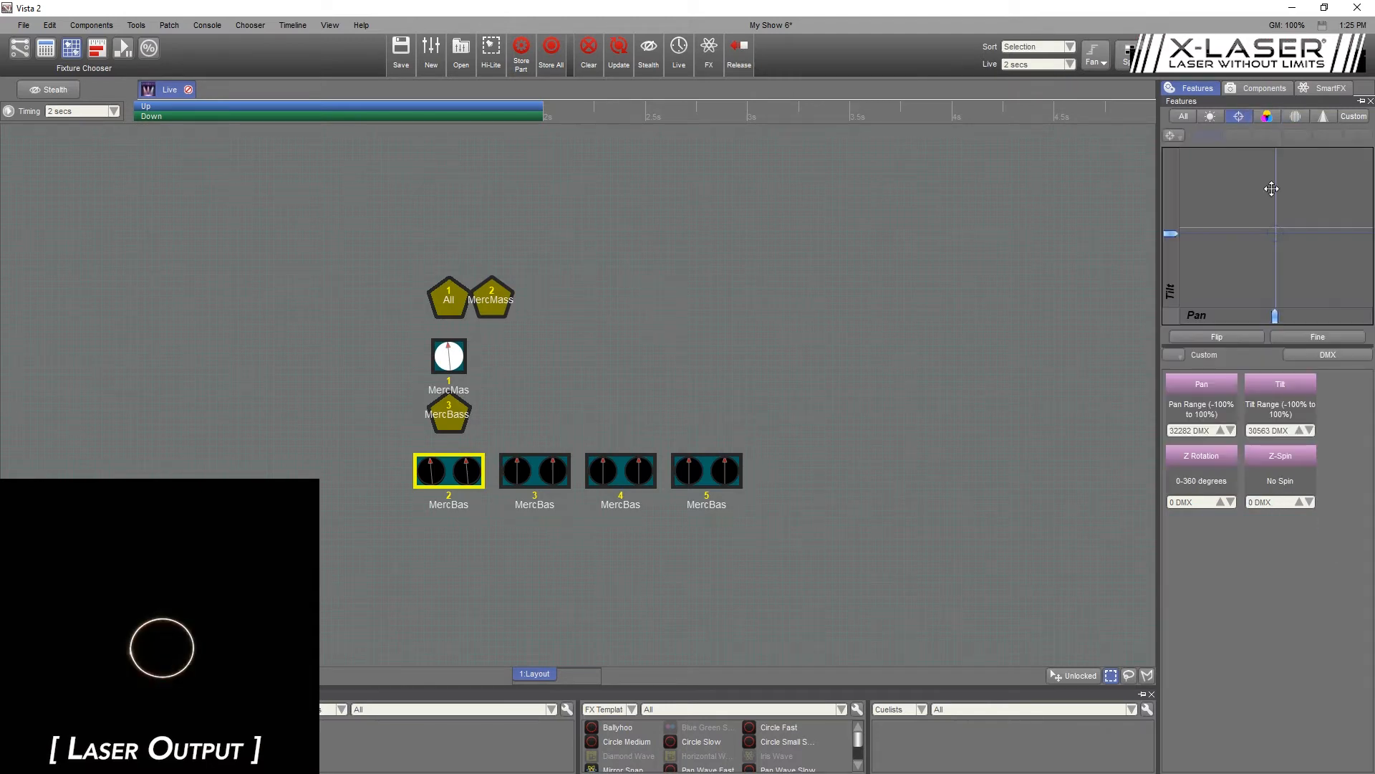
pyautogui.moveTo(1285, 228)
pyautogui.mouseDown()
pyautogui.moveTo(1258, 230)
pyautogui.moveTo(1258, 192)
pyautogui.moveTo(1248, 202)
pyautogui.moveTo(1277, 226)
pyautogui.mouseUp()
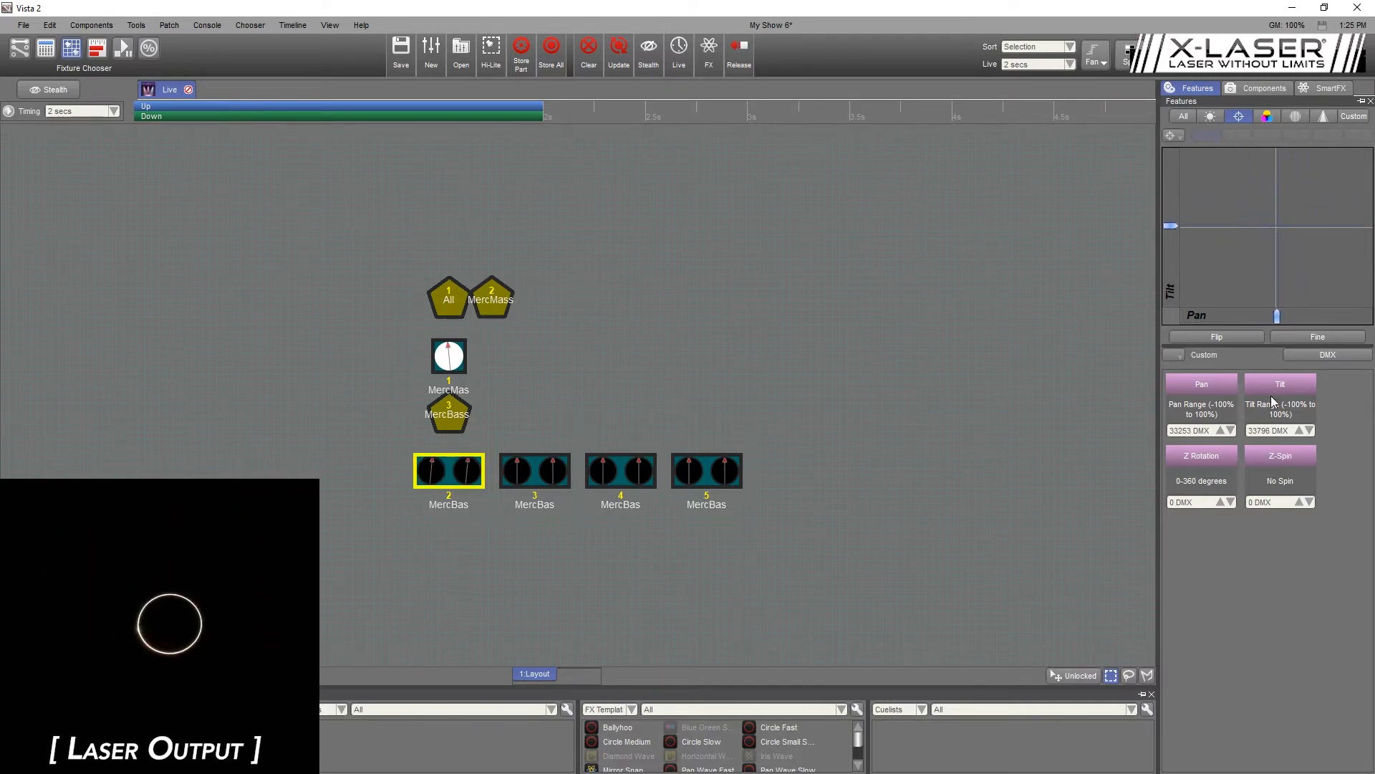
pyautogui.click(1274, 240)
pyautogui.moveTo(1274, 240); pyautogui.dragTo(1277, 227)
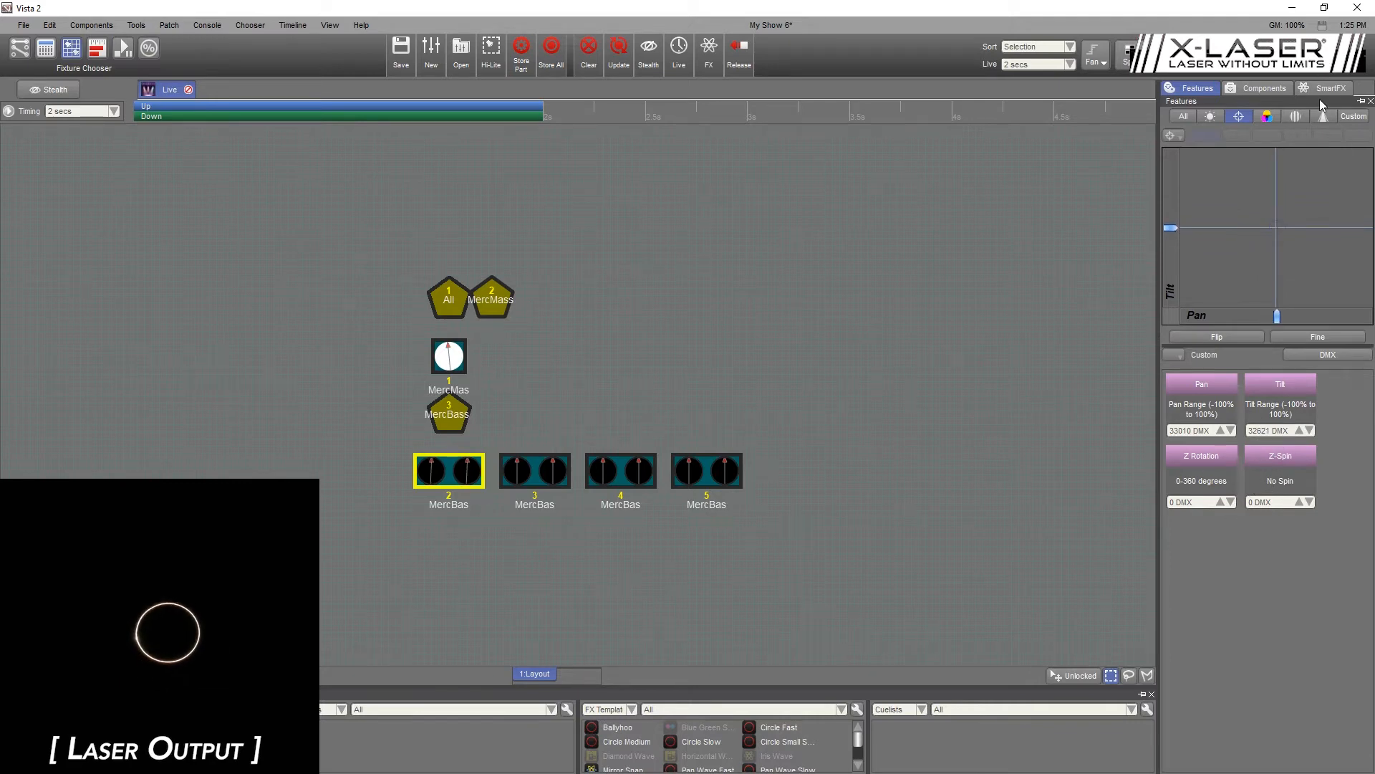
# - Preview the patterns on fixture 2's Gobo Page 0 by stepping the Gobo Selection up to 12 DMX and back to 0
pyautogui.click(1297, 117)
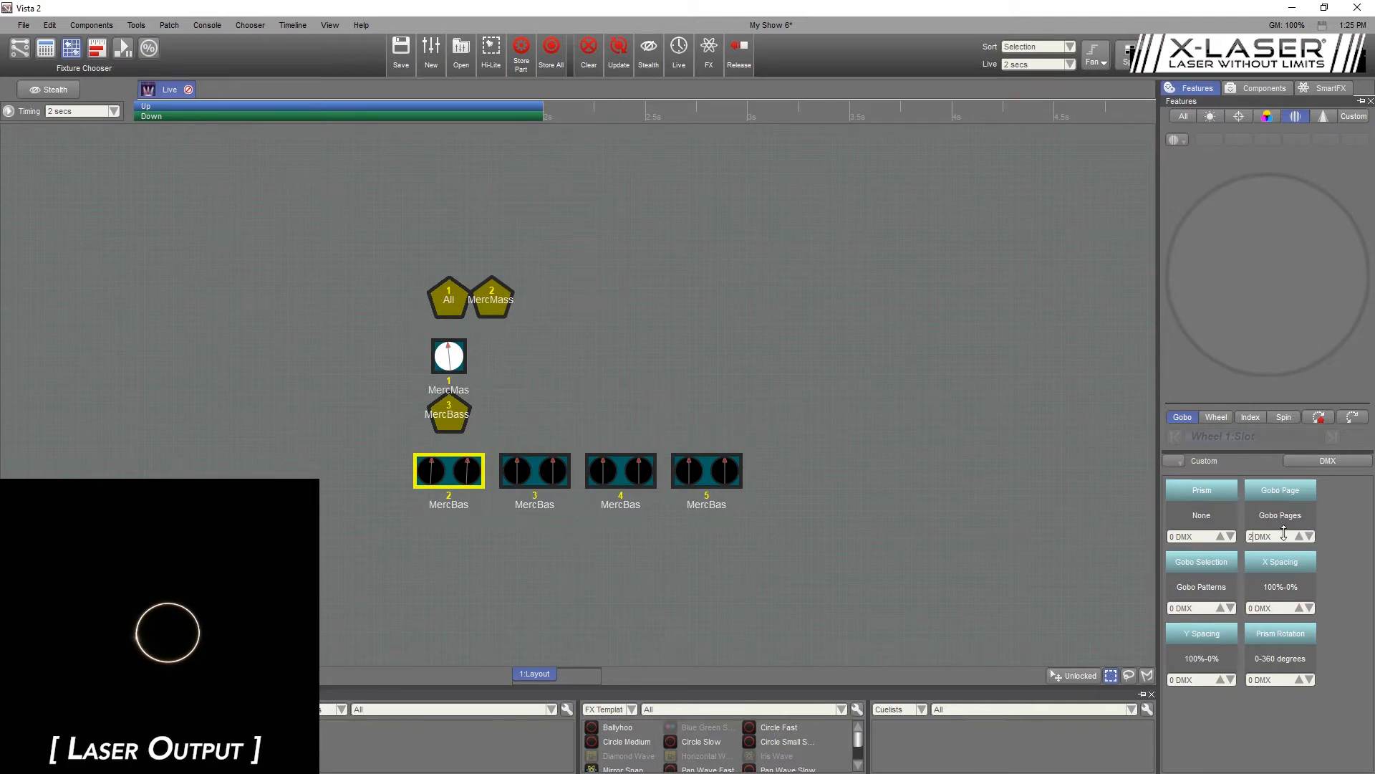
pyautogui.moveTo(1283, 533); pyautogui.dragTo(1288, 538)
pyautogui.scroll(1, 1210, 610)
pyautogui.scroll(2, 1212, 608)
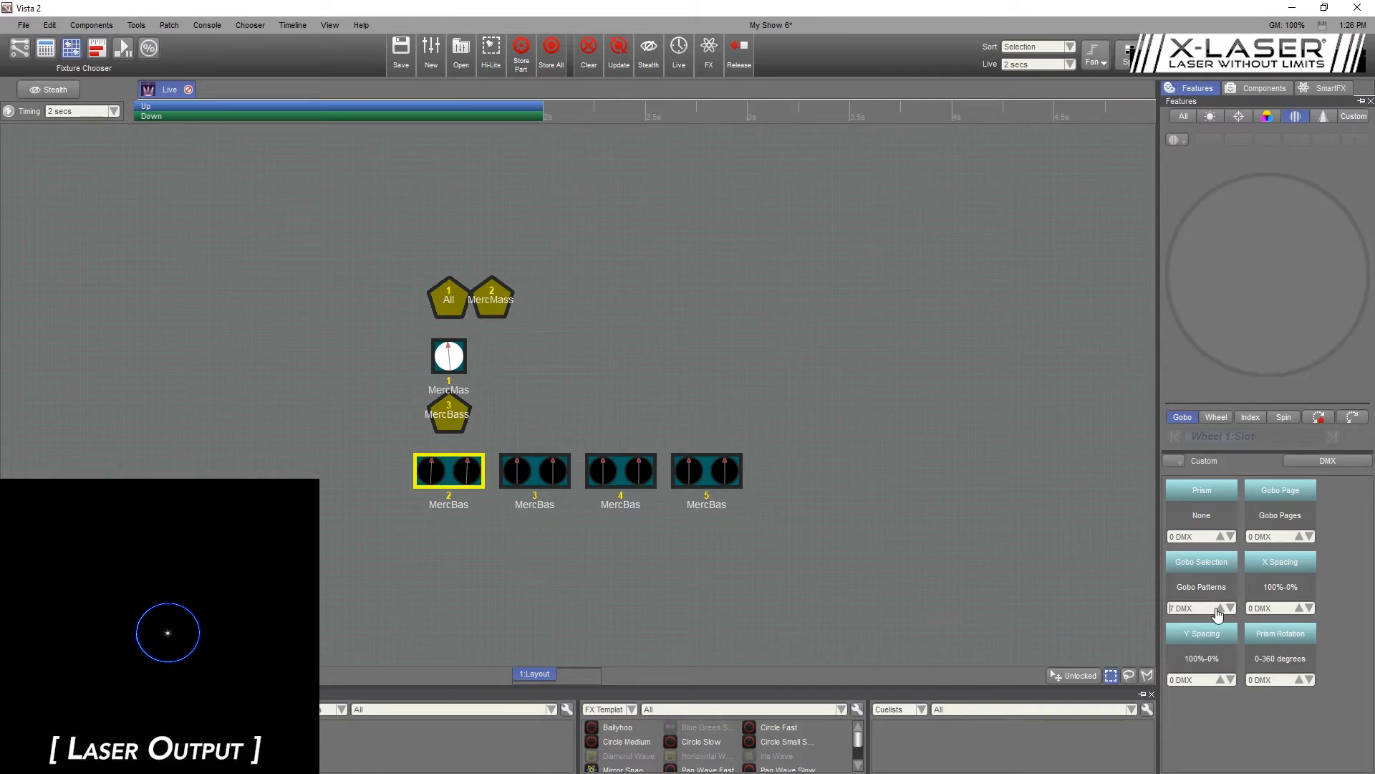
pyautogui.scroll(4, 1217, 613)
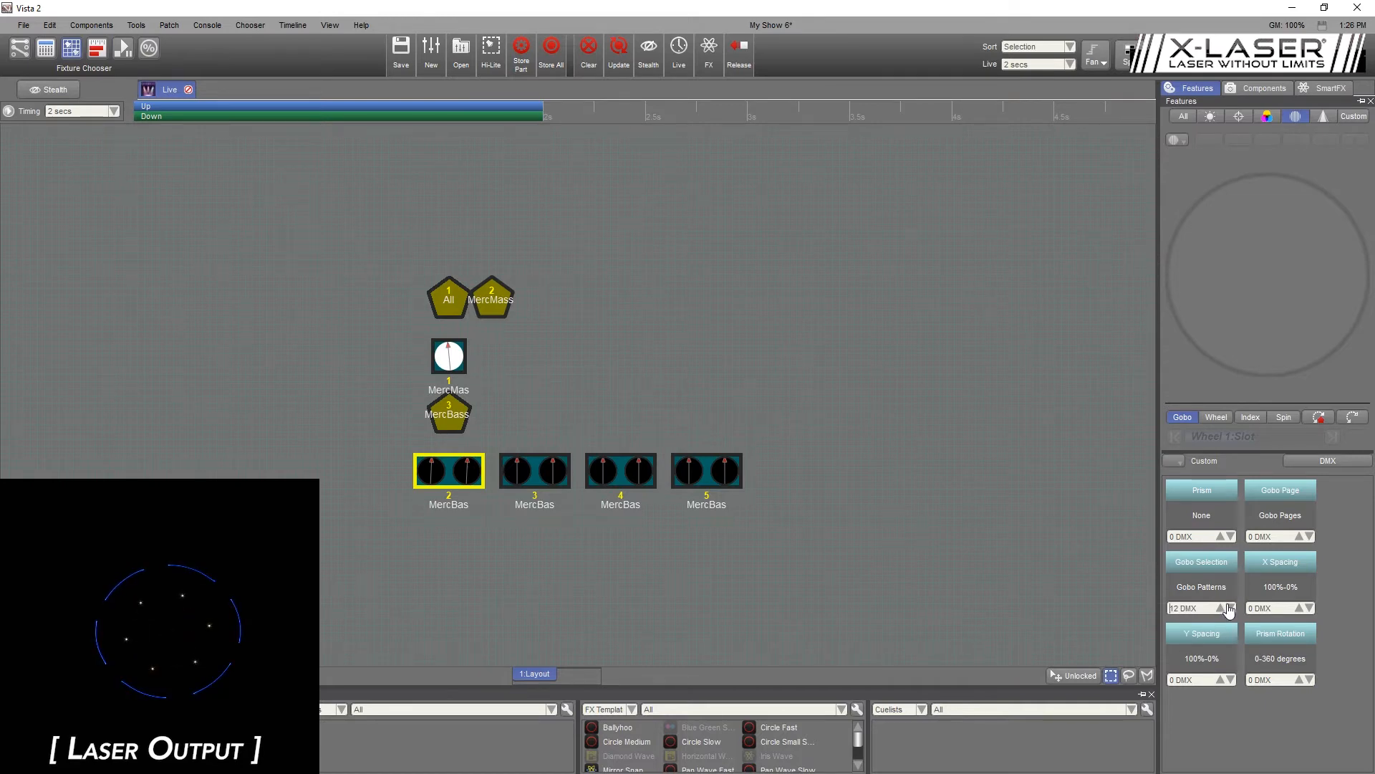
pyautogui.scroll(-6, 1206, 608)
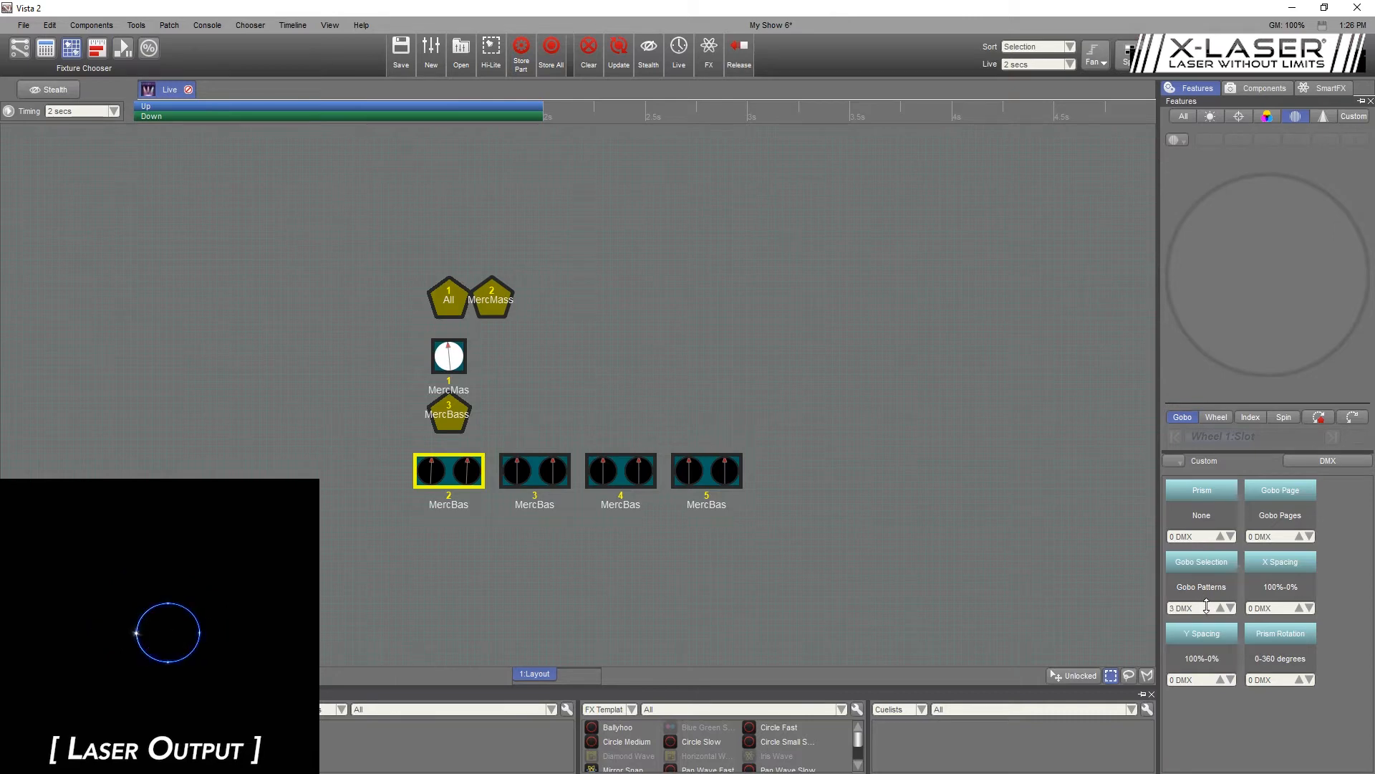
pyautogui.scroll(-3, 1208, 606)
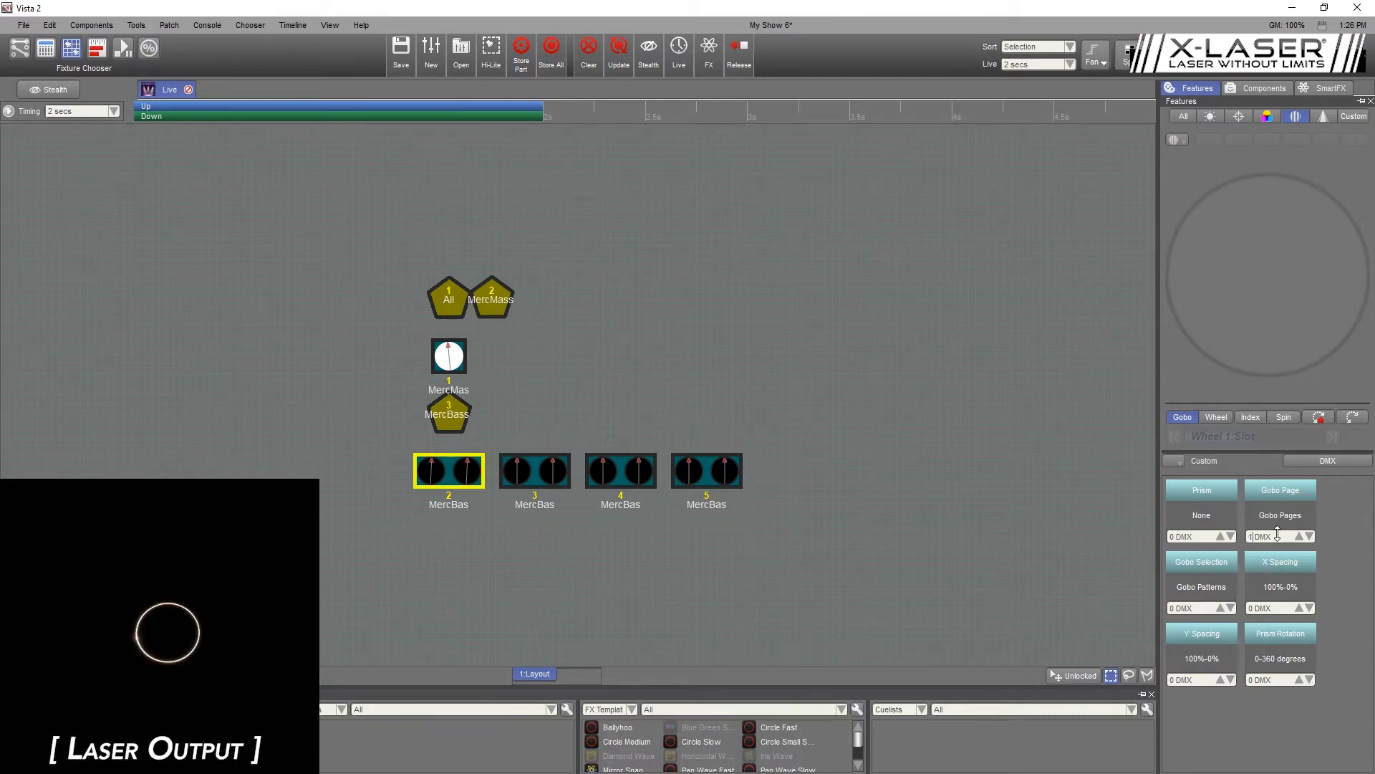
# - Set fixture 2's Gobo Page to 1 DMX and preview its patterns, returning the Gobo Selection to 0 DMX
pyautogui.scroll(1, 1207, 608)
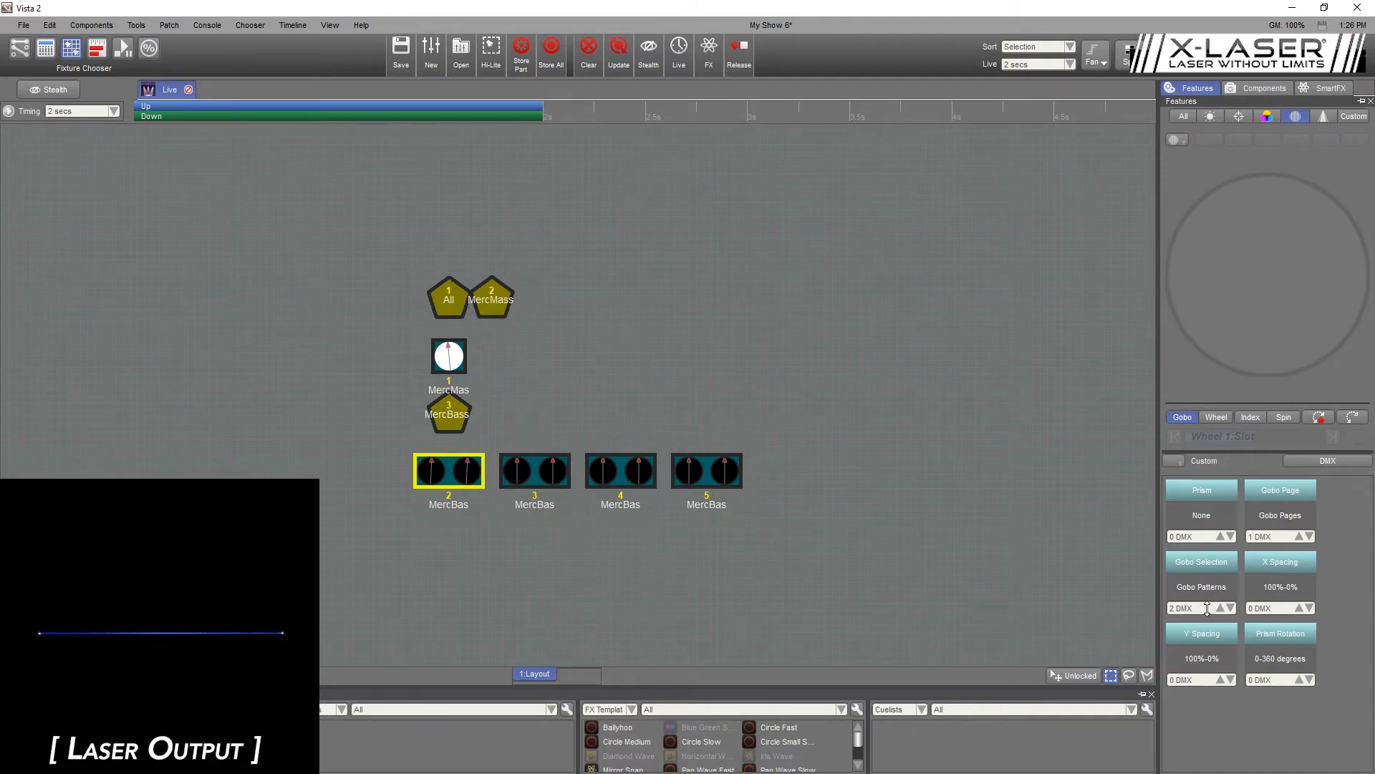
pyautogui.scroll(1, 1207, 608)
pyautogui.scroll(3, 1211, 608)
pyautogui.scroll(3, 1212, 609)
pyautogui.scroll(-8, 1209, 611)
pyautogui.scroll(-3, 1224, 604)
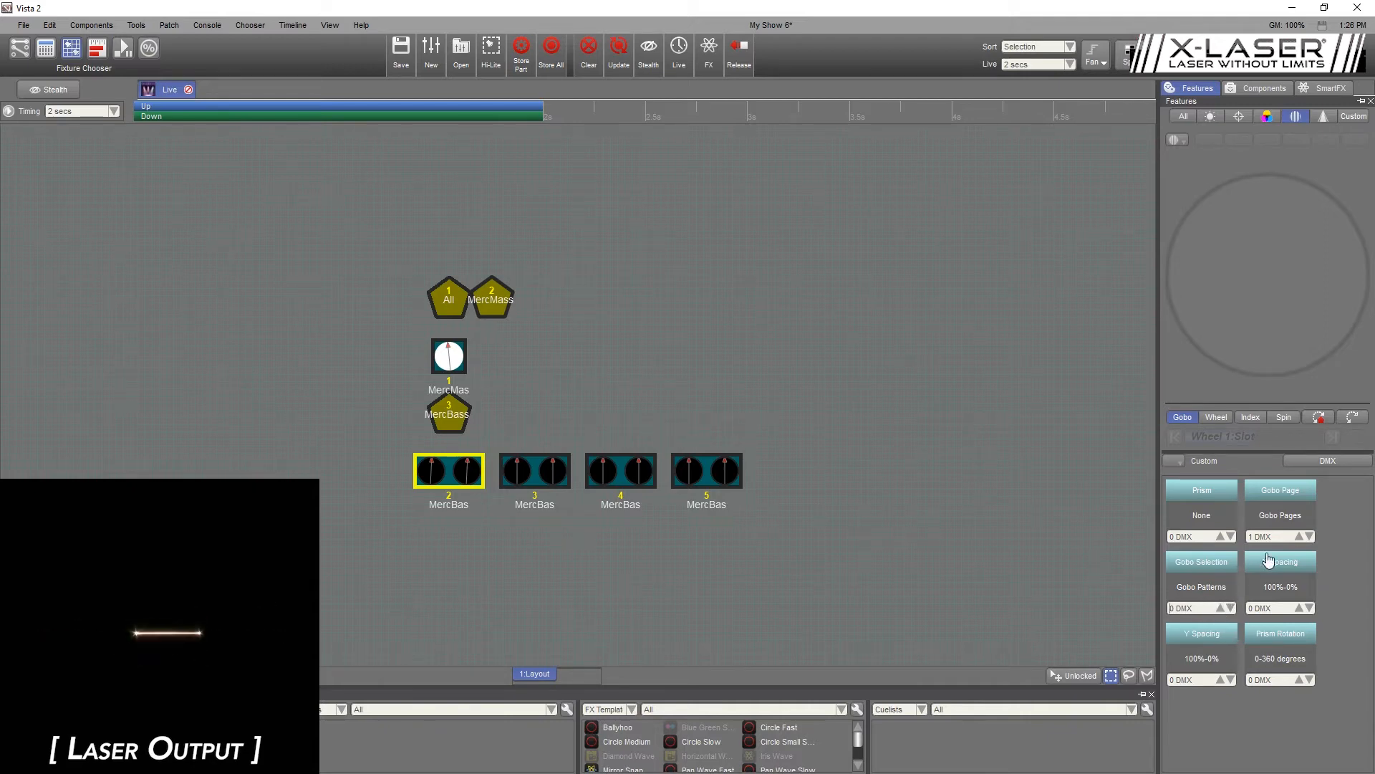
# - Step through fixture 2's gobo pages up to Gobo Page 5 DMX
pyautogui.scroll(1, 1279, 540)
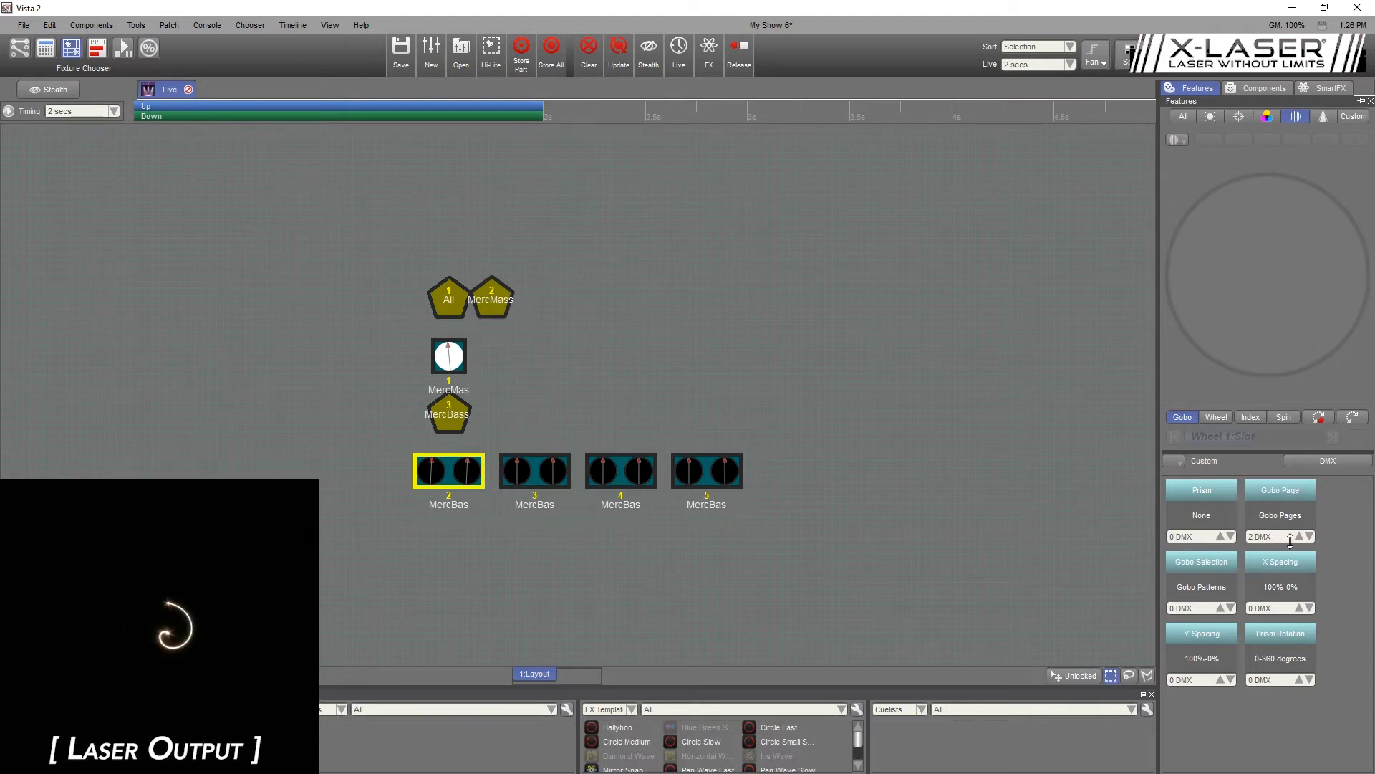
pyautogui.scroll(1, 1297, 542)
pyautogui.scroll(2, 1297, 542)
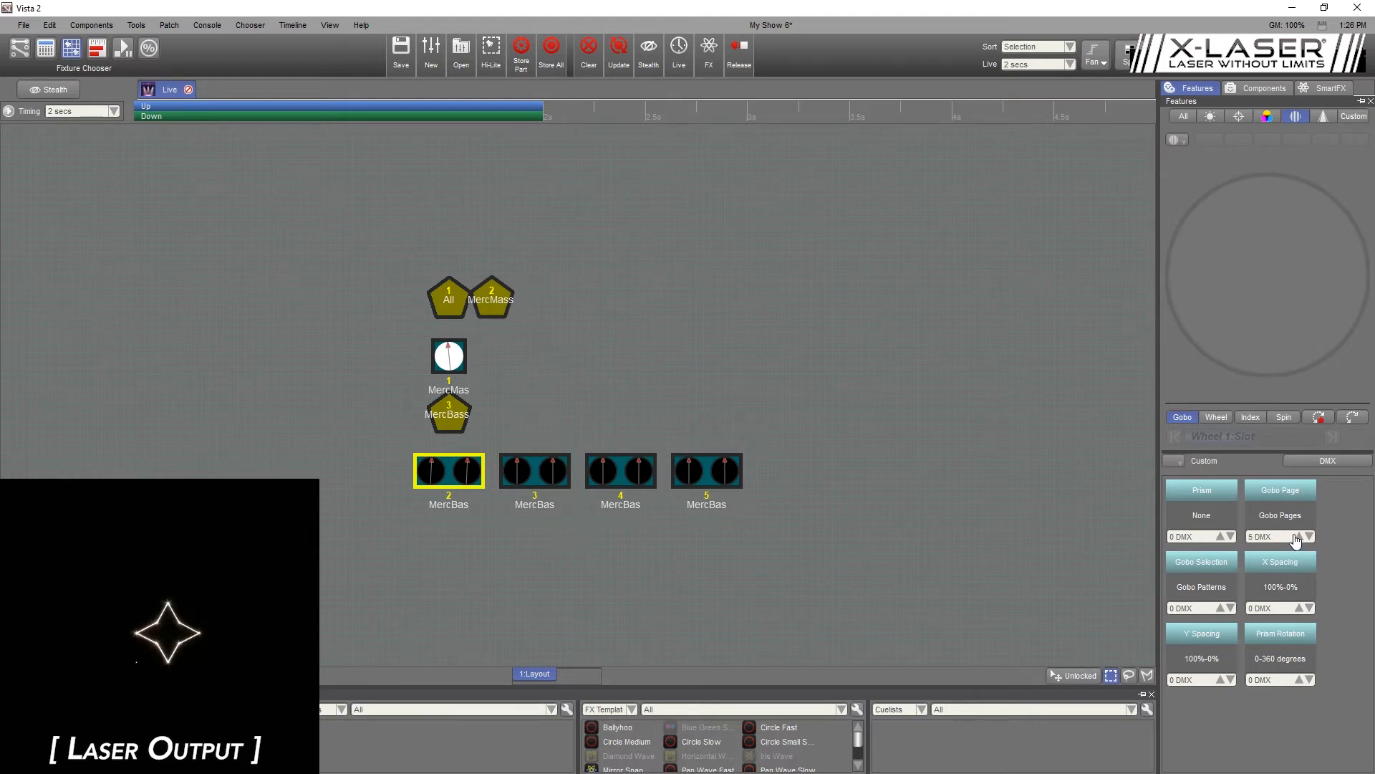
# - Step back through fixture 2's gobo pages and set the Gobo Page to 3 DMX
pyautogui.scroll(2, 1297, 543)
pyautogui.scroll(-8, 1297, 542)
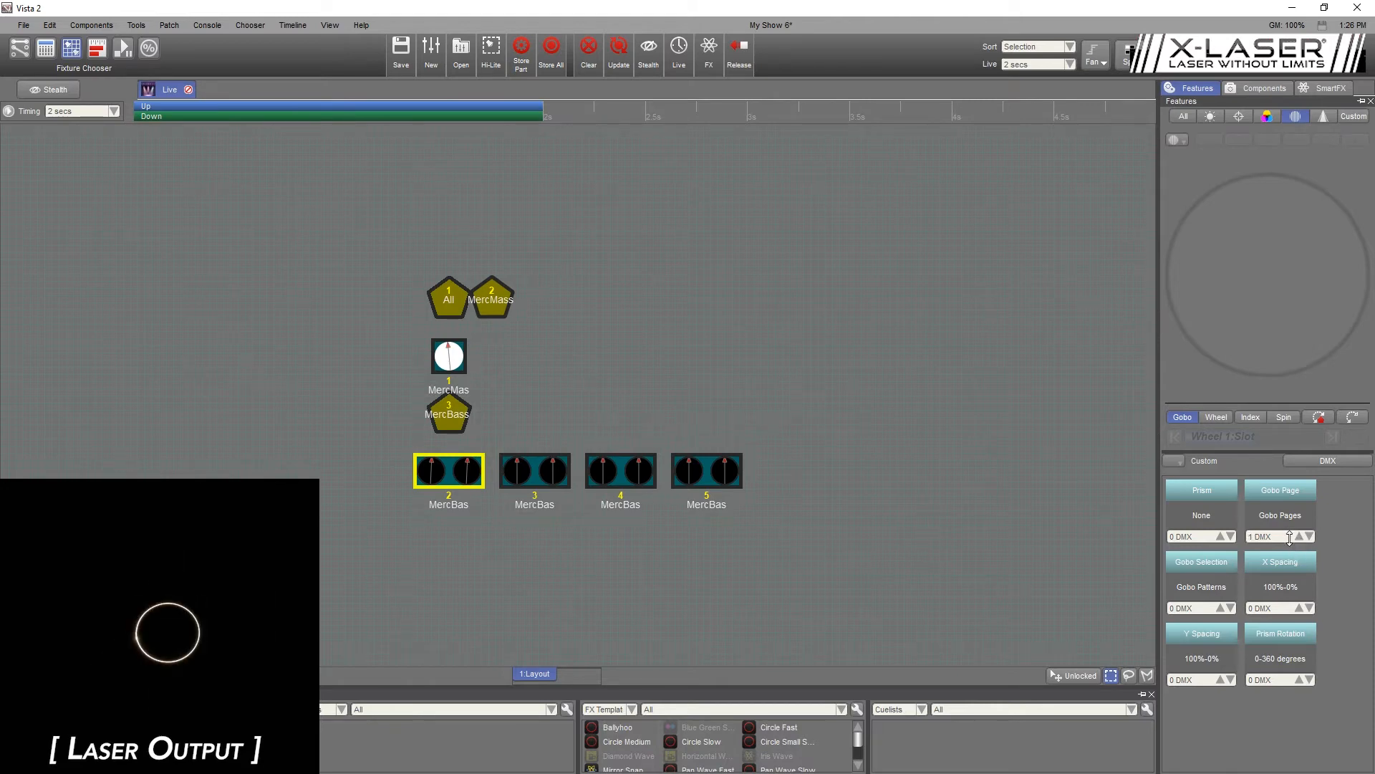
pyautogui.scroll(2, 1289, 538)
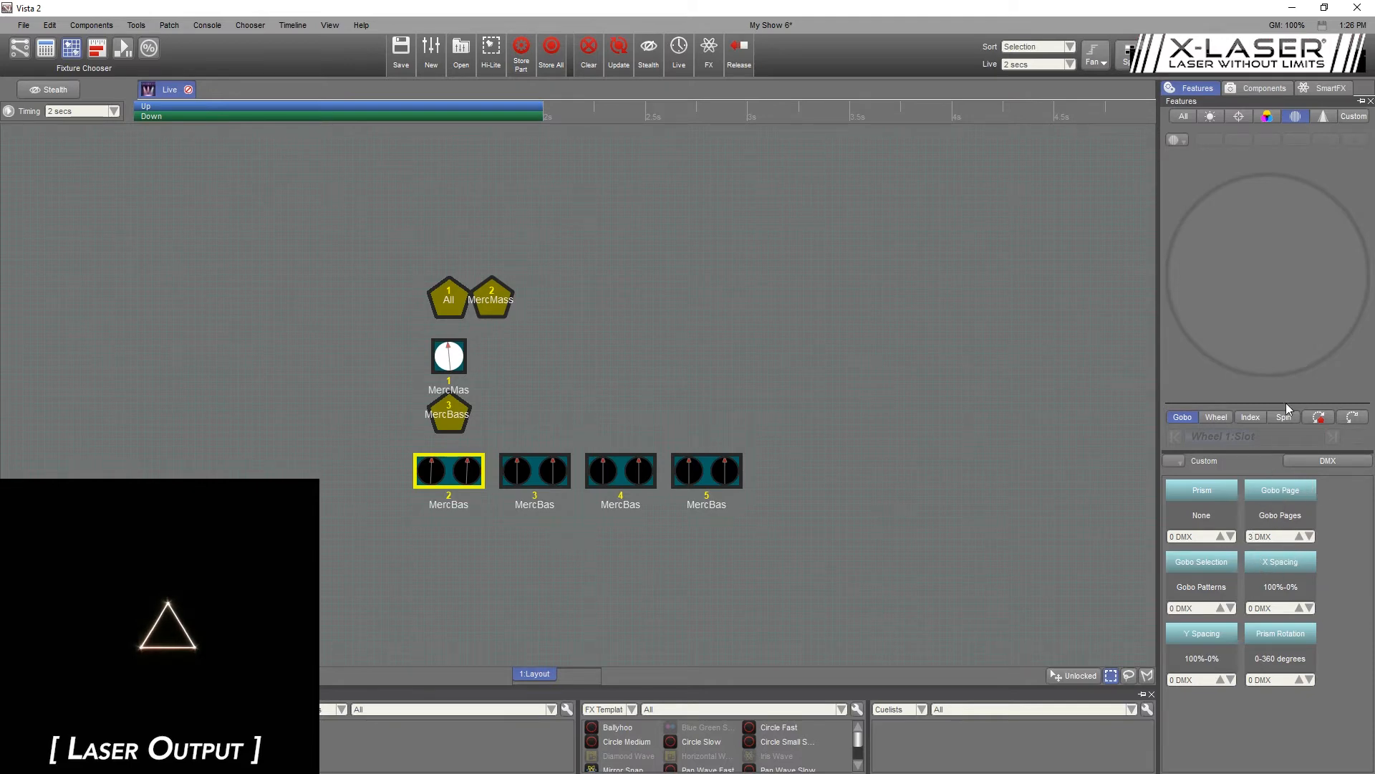
# - Try fixture 2's Z Rotation at 15 DMX and Z-Spin at 24 DMX, returning both to 0 DMX
pyautogui.click(1240, 118)
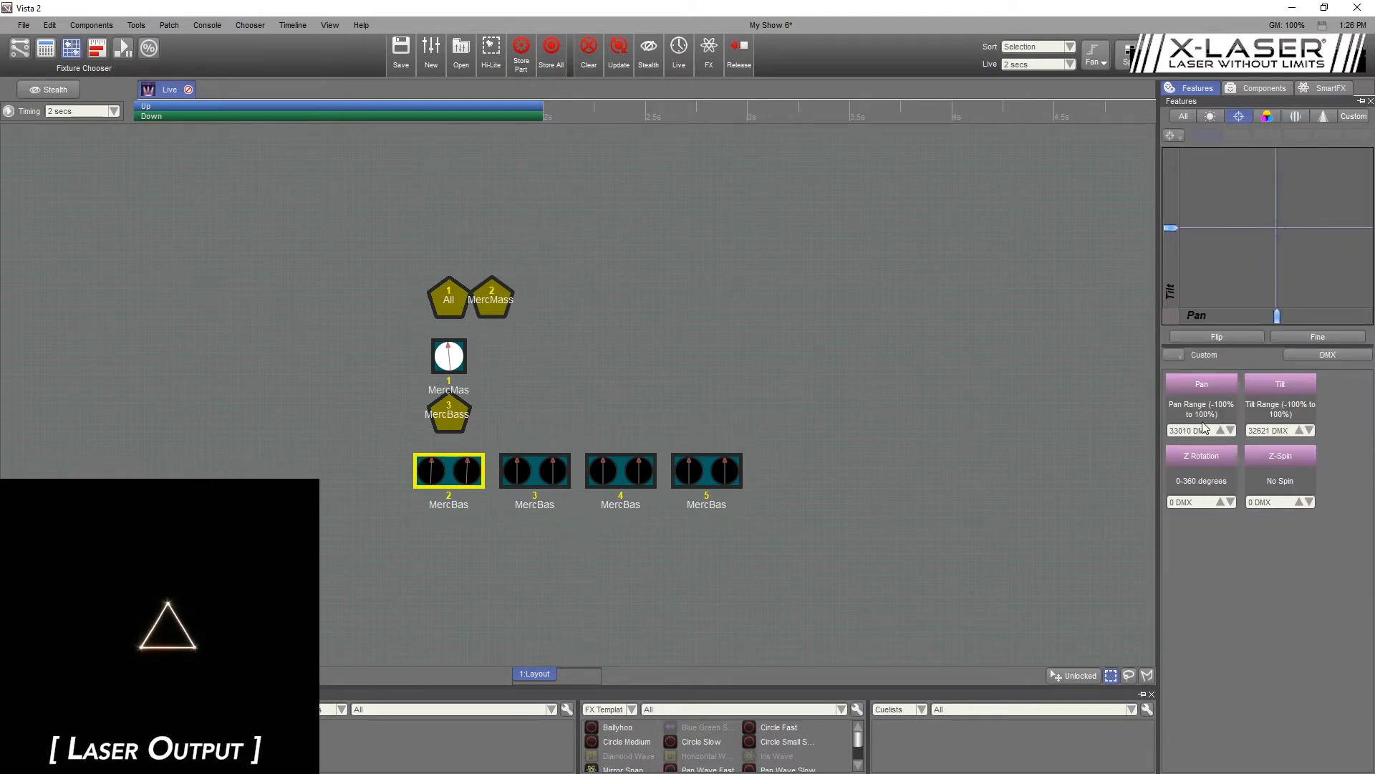
pyautogui.moveTo(1209, 500); pyautogui.dragTo(1224, 612)
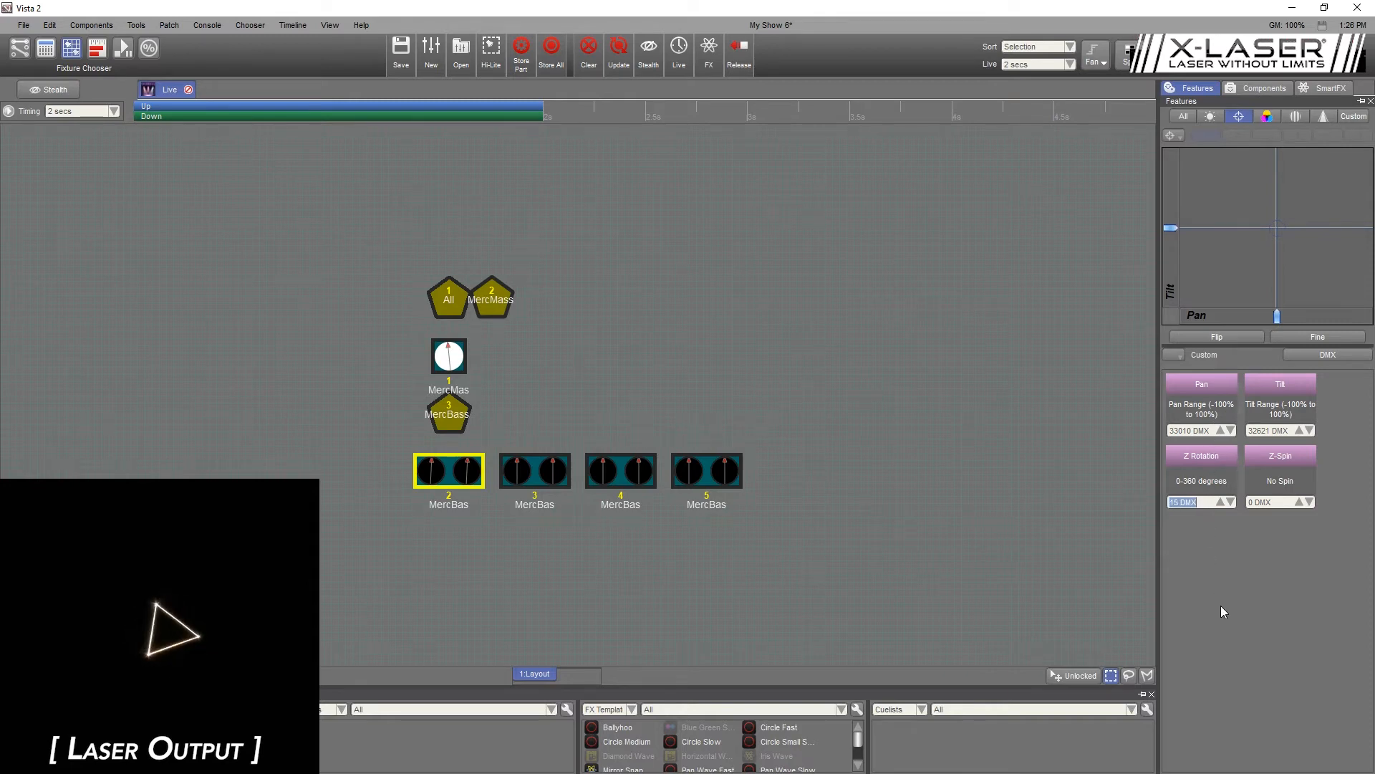
pyautogui.click(1282, 502)
pyautogui.moveTo(1286, 495); pyautogui.dragTo(1284, 486)
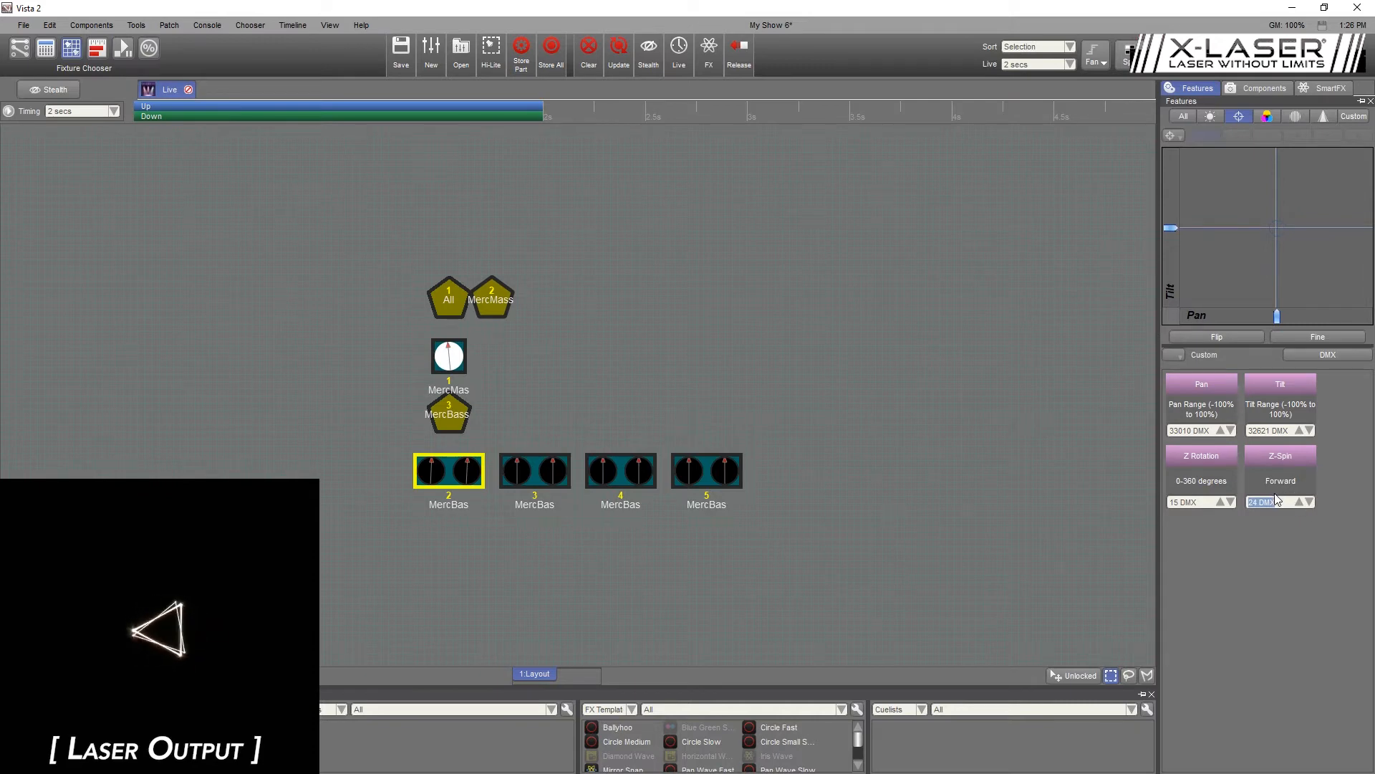
pyautogui.moveTo(1283, 504); pyautogui.dragTo(1303, 612)
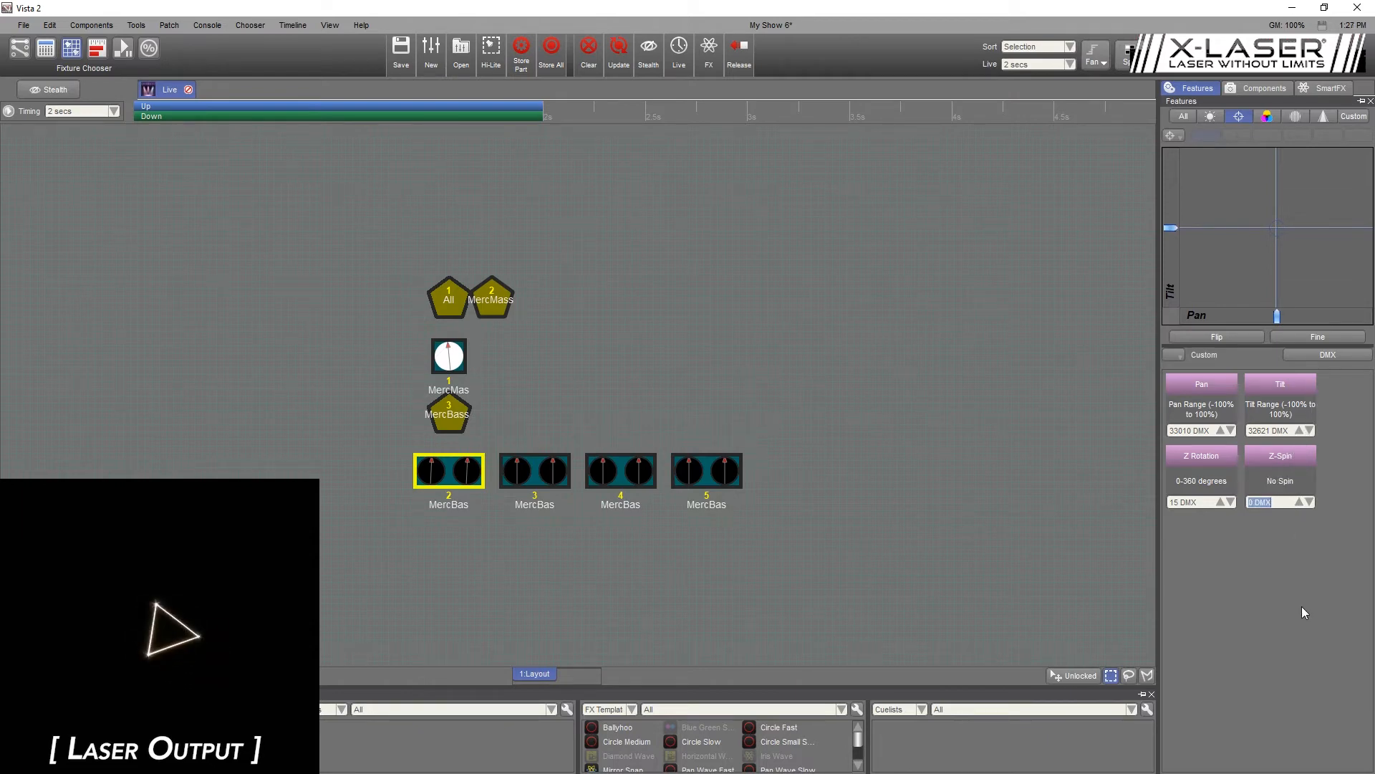
pyautogui.moveTo(1198, 502); pyautogui.dragTo(1294, 590)
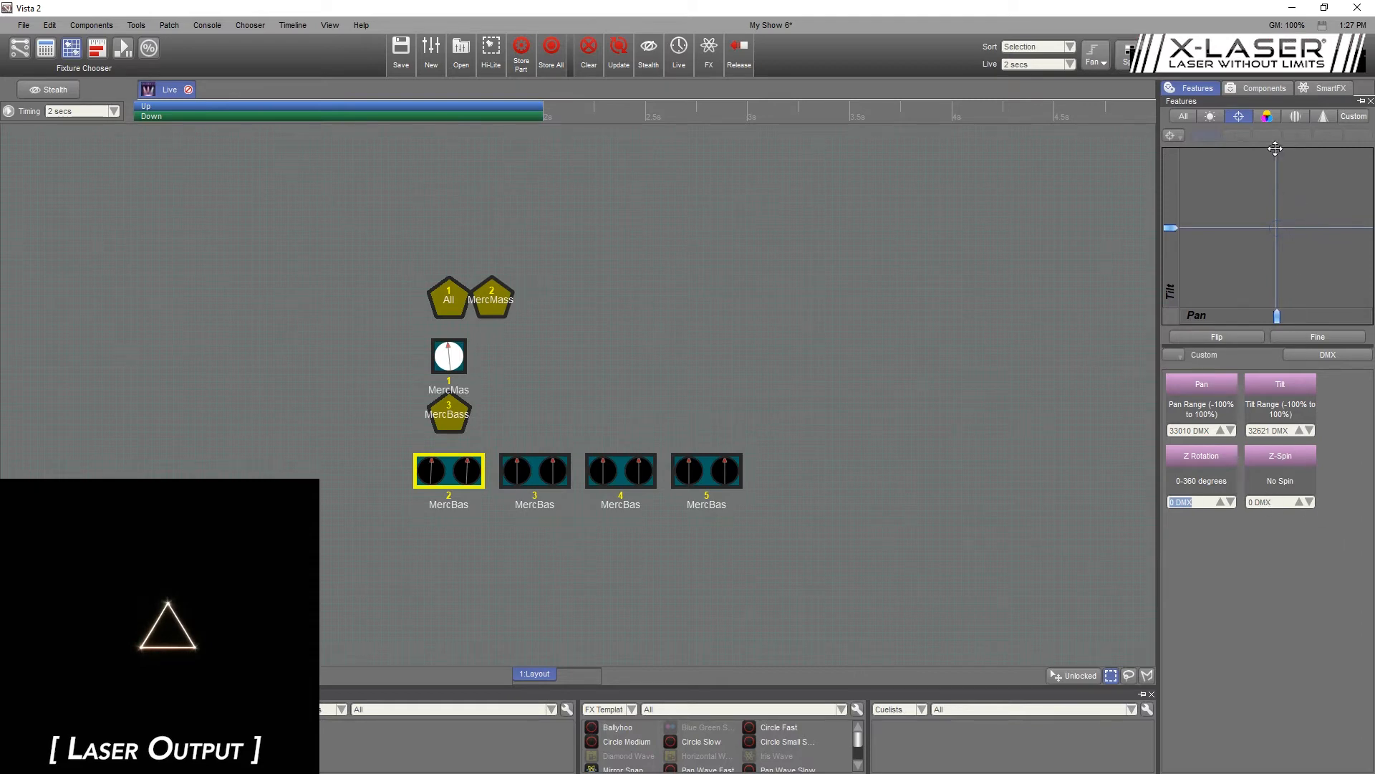
# - Raise fixture 2's Prism value to the 1x2 option
pyautogui.click(1296, 116)
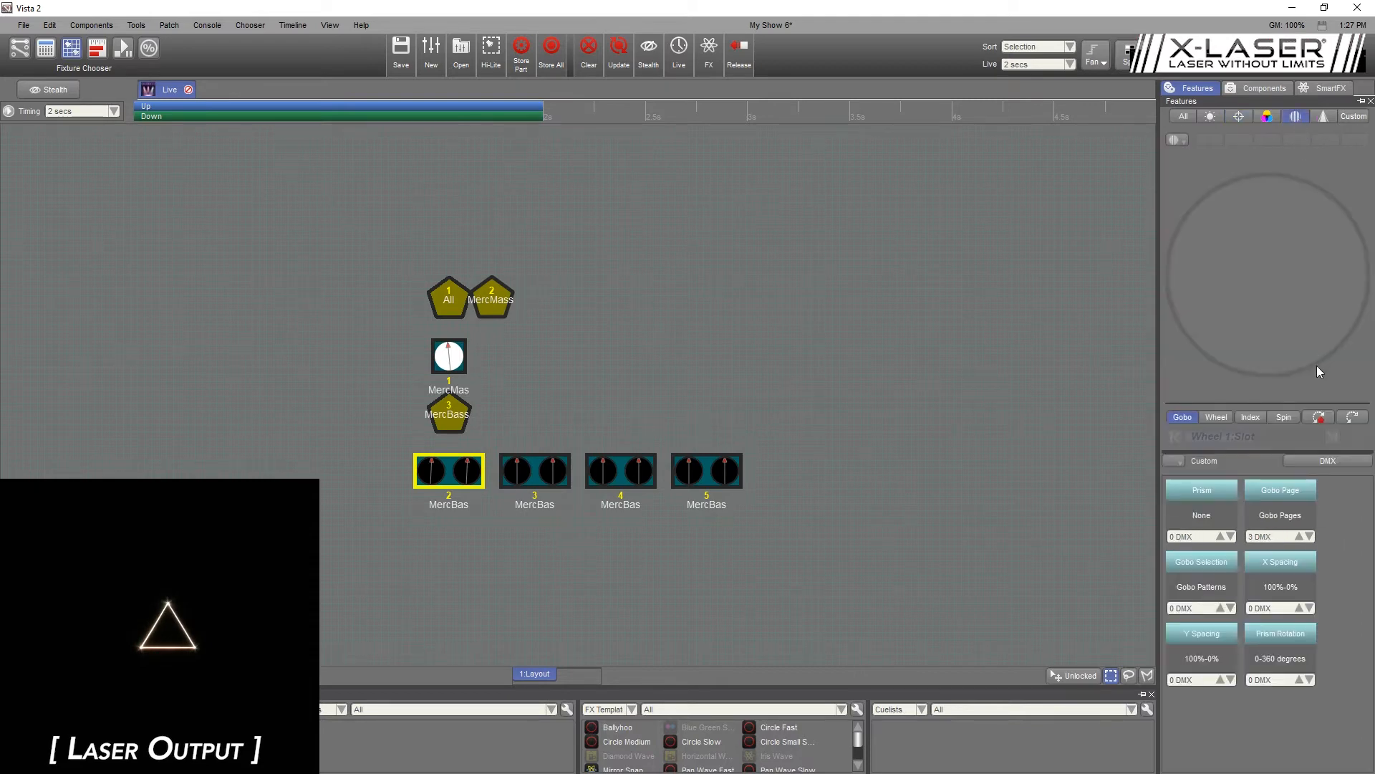
pyautogui.click(1211, 535)
pyautogui.press('Up')
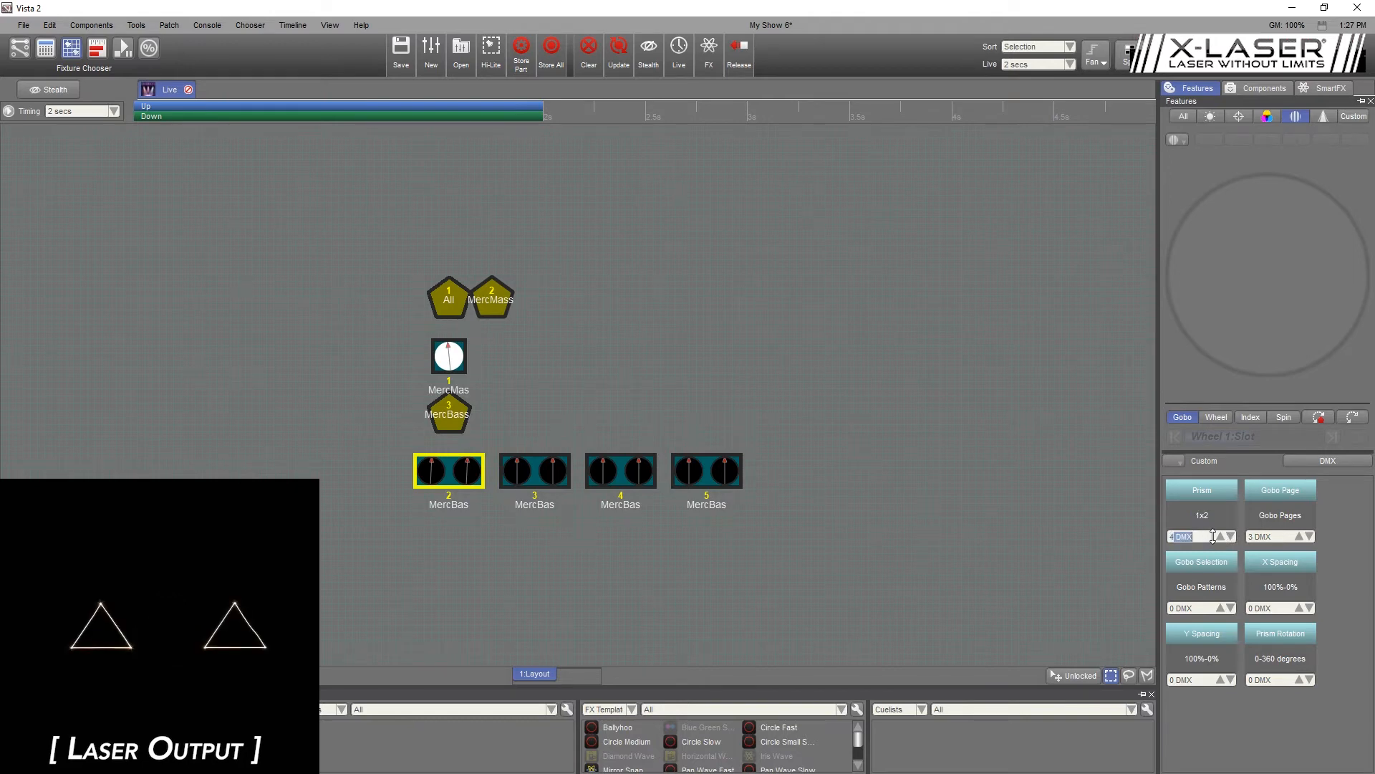
pyautogui.write('20')
pyautogui.press('Return')
# - Choose the 6x (Hexagon) Prism option for fixture 2 and close the Custom Feature Browser
pyautogui.click(1216, 490)
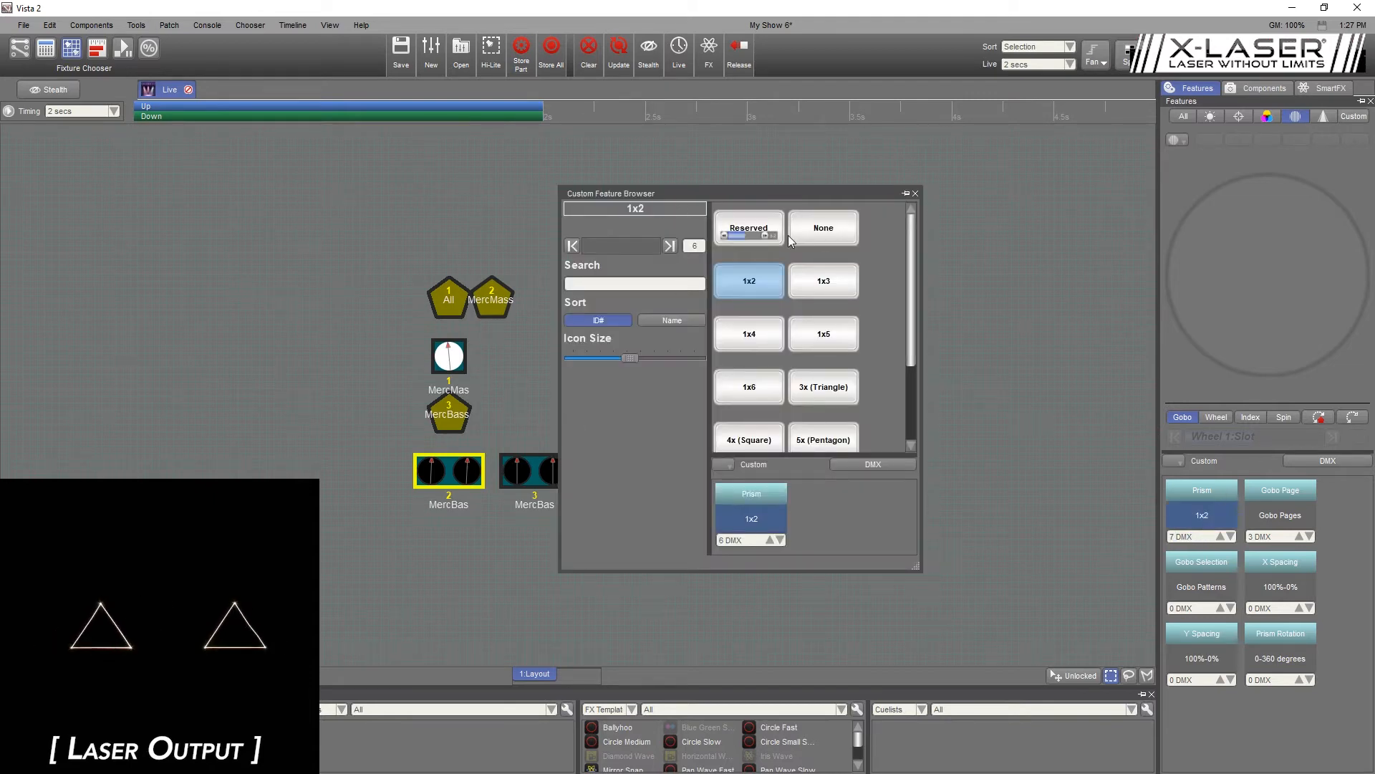
pyautogui.scroll(-2, 910, 330)
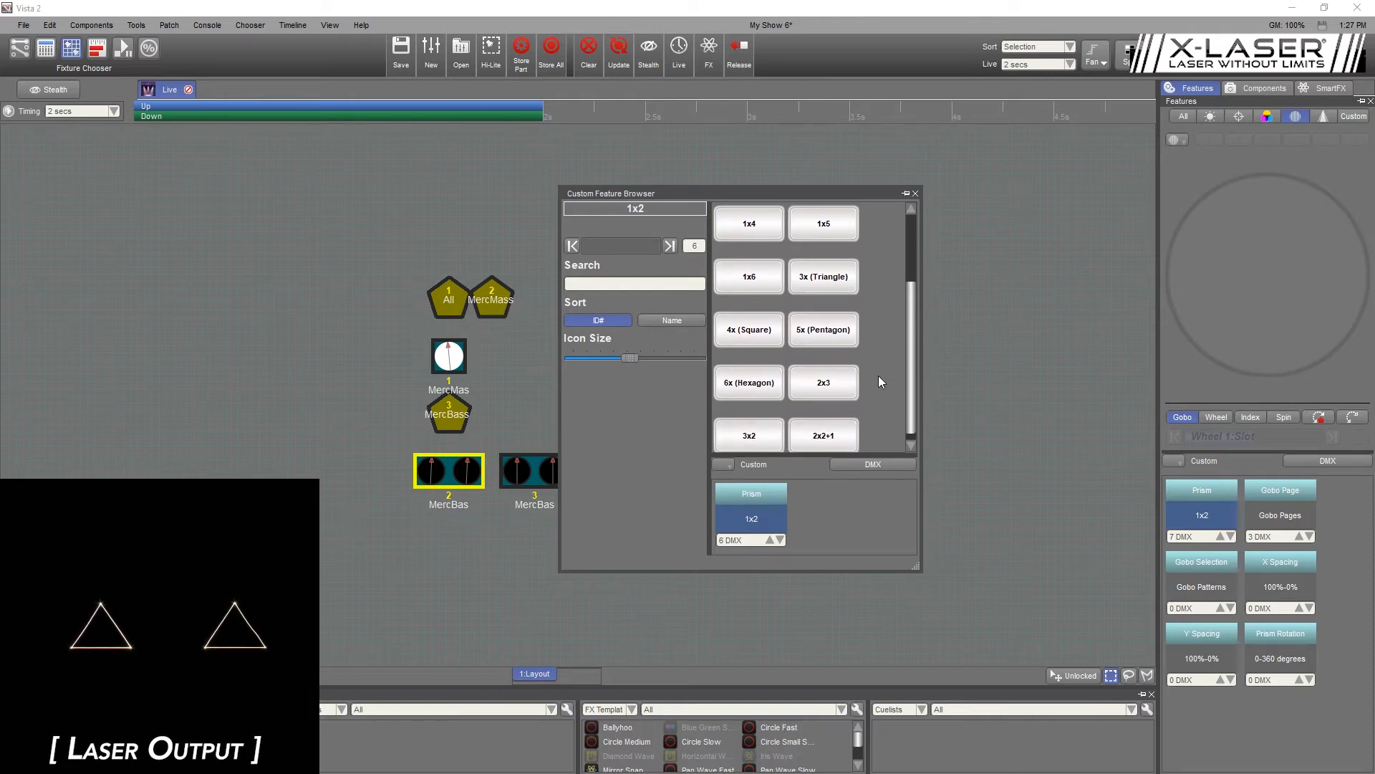
pyautogui.click(738, 383)
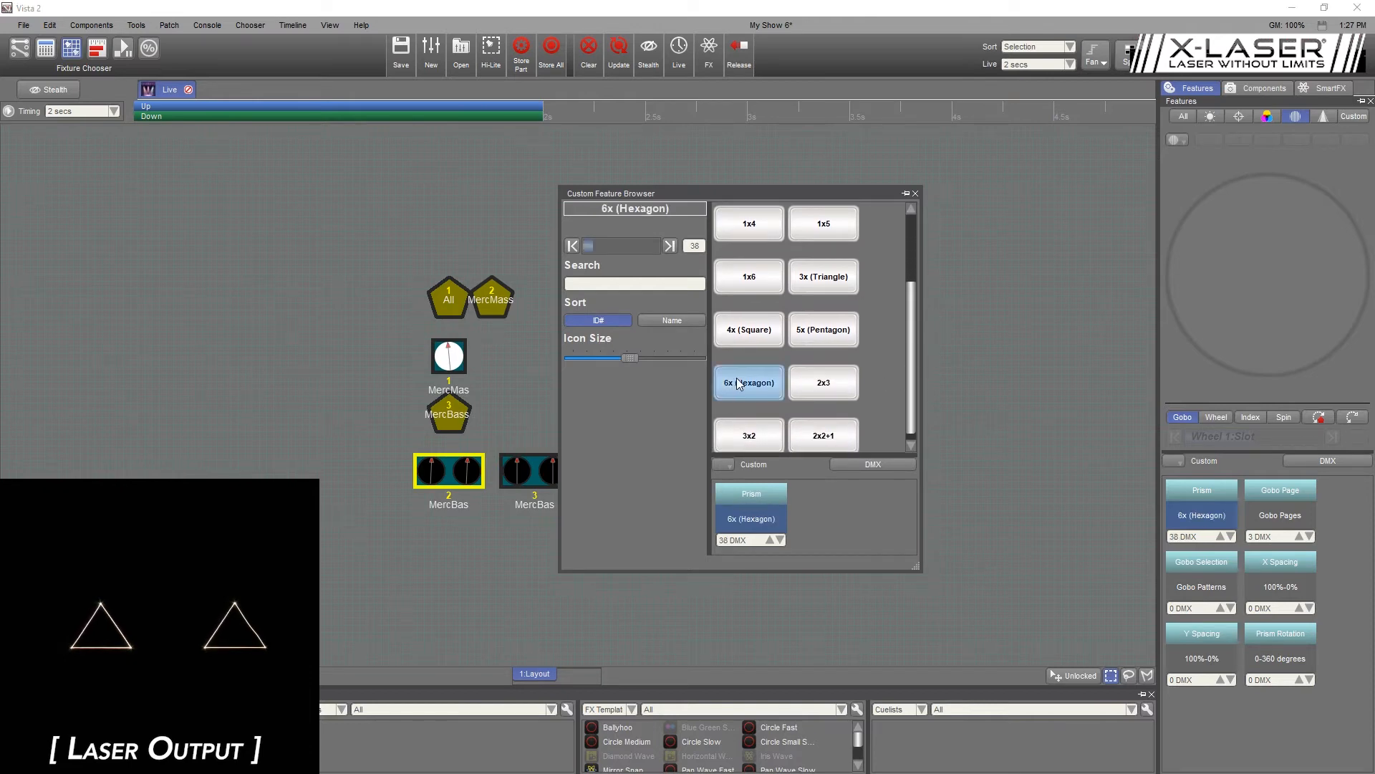
pyautogui.click(916, 194)
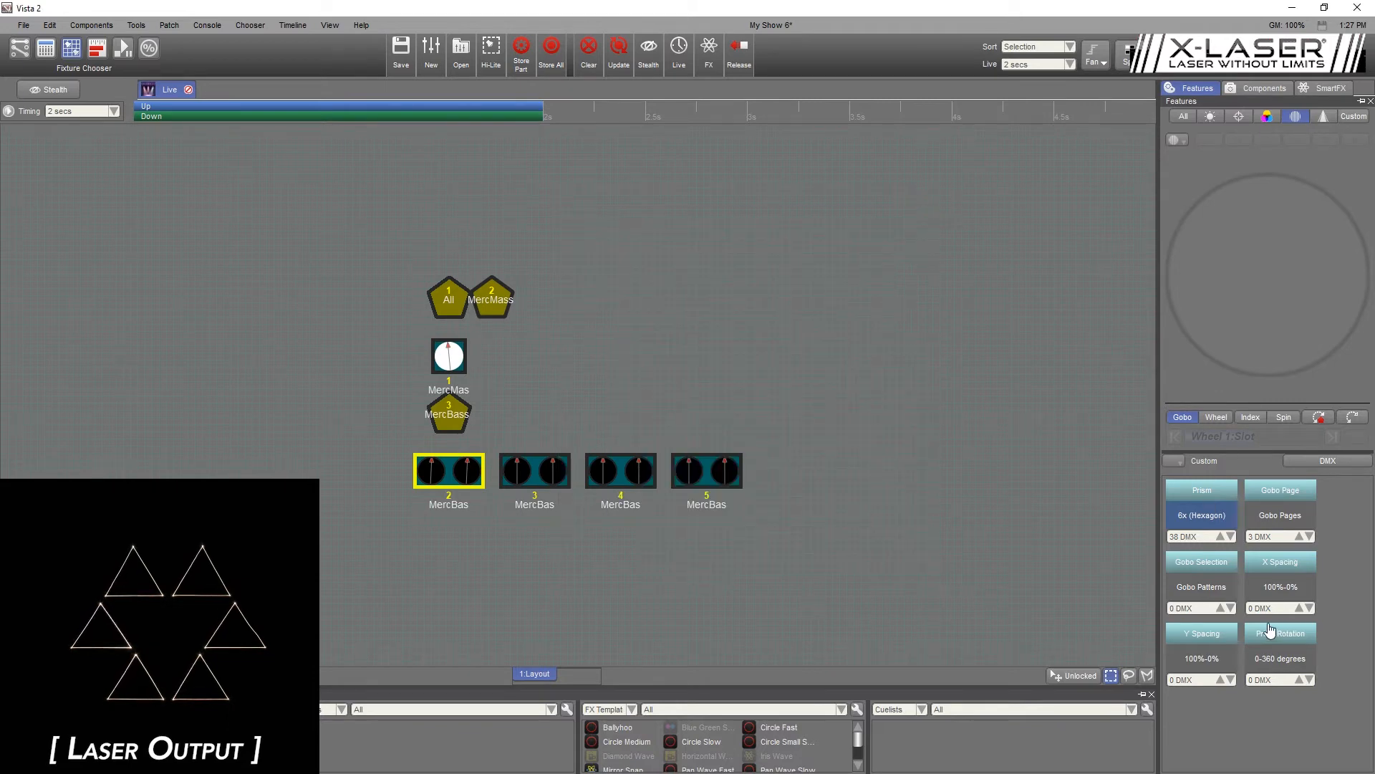
# - Preview fixture 2's X and Y Spacing, return them to 0 DMX, and set its Prism Rotation to about 43 DMX
pyautogui.moveTo(1269, 605); pyautogui.dragTo(1227, 689)
pyautogui.moveTo(1279, 676); pyautogui.dragTo(1279, 677)
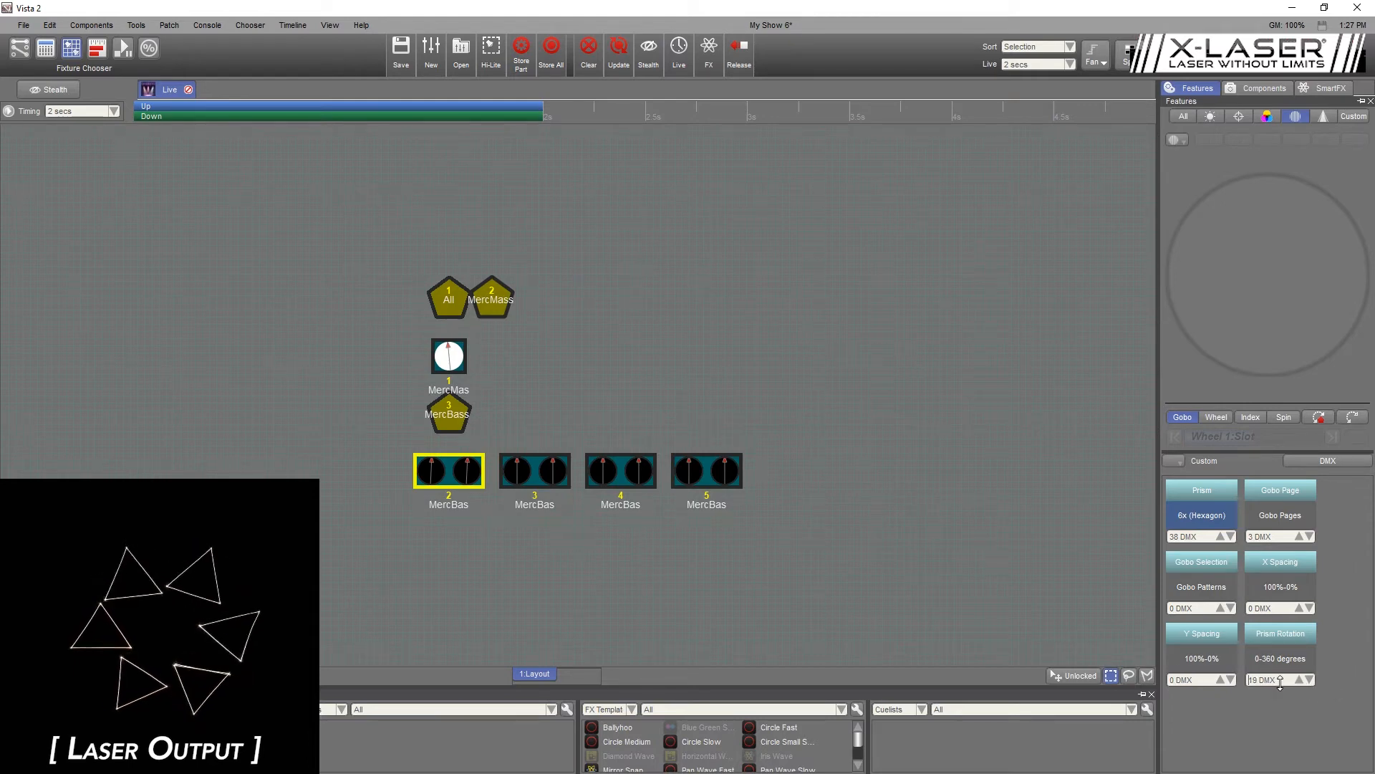
pyautogui.moveTo(1280, 684); pyautogui.dragTo(1282, 694)
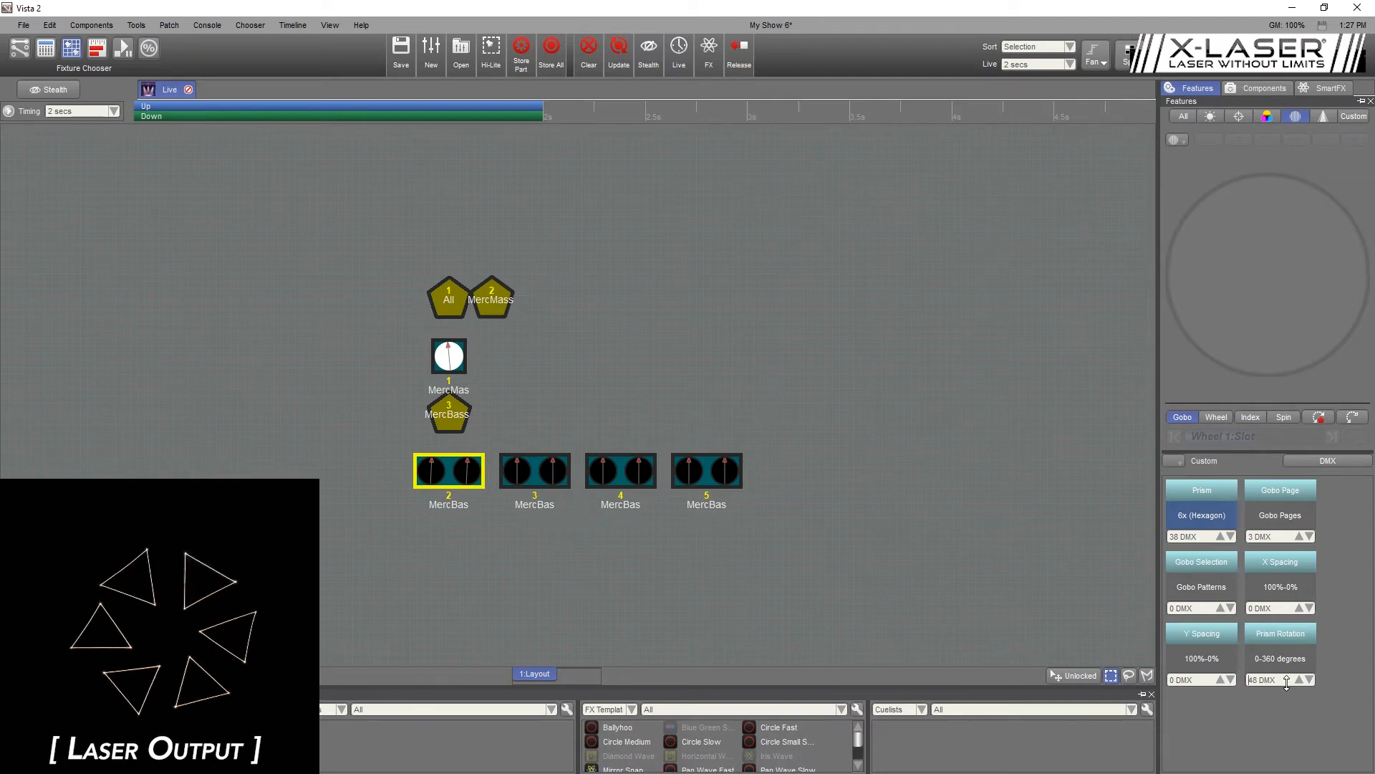
pyautogui.scroll(-6, 1288, 683)
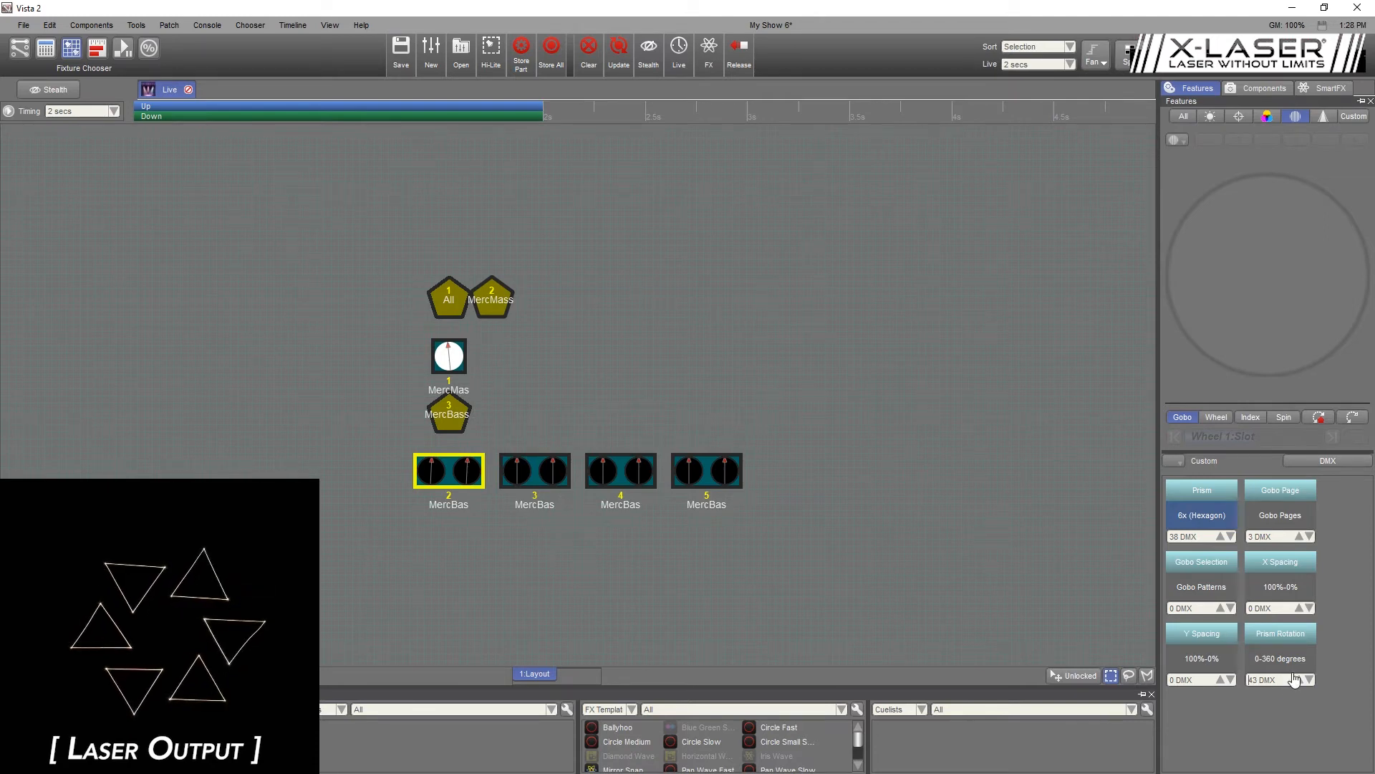
pyautogui.scroll(-1, 1289, 677)
pyautogui.scroll(1, 1287, 676)
# - Reselect fixture 2 on the layout and set its Color Macros to 1 DMX (Color Macro 1)
pyautogui.click(613, 367)
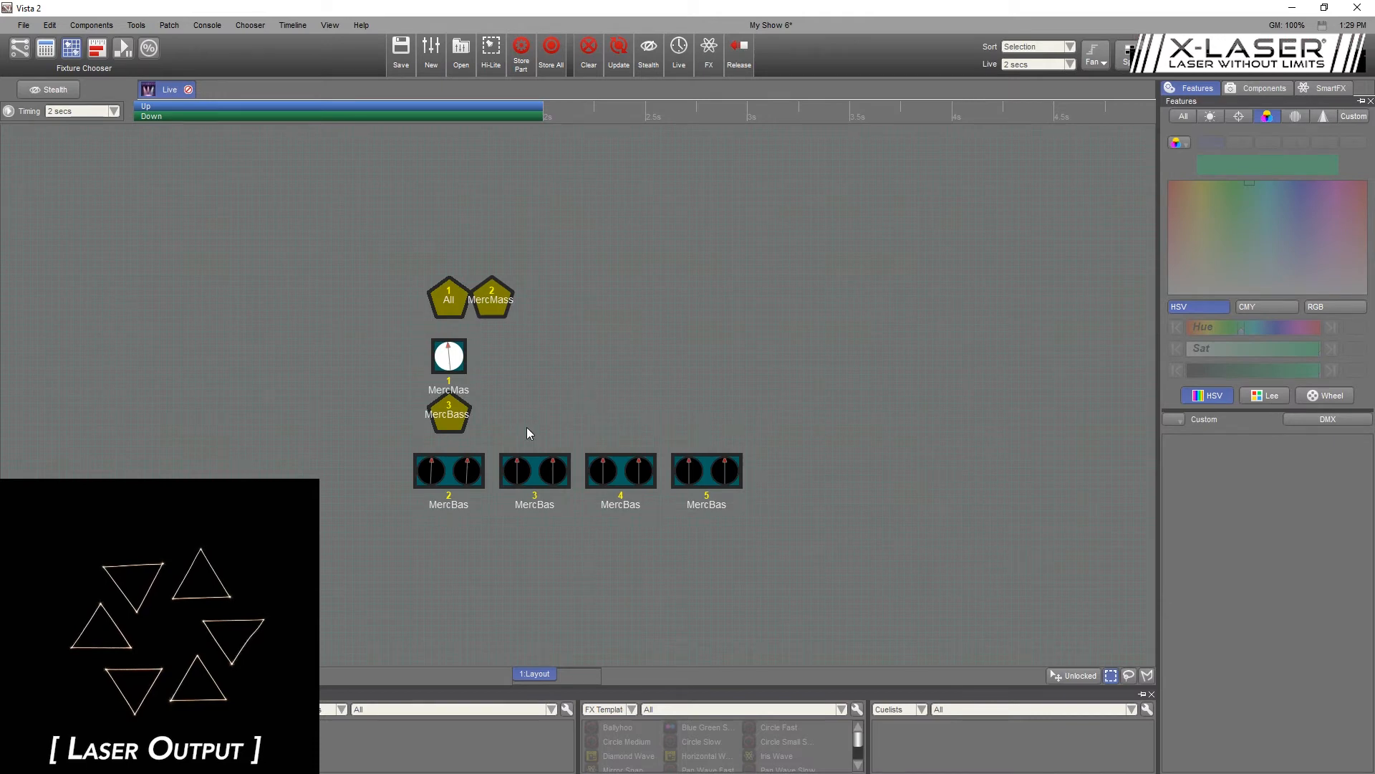
pyautogui.click(445, 477)
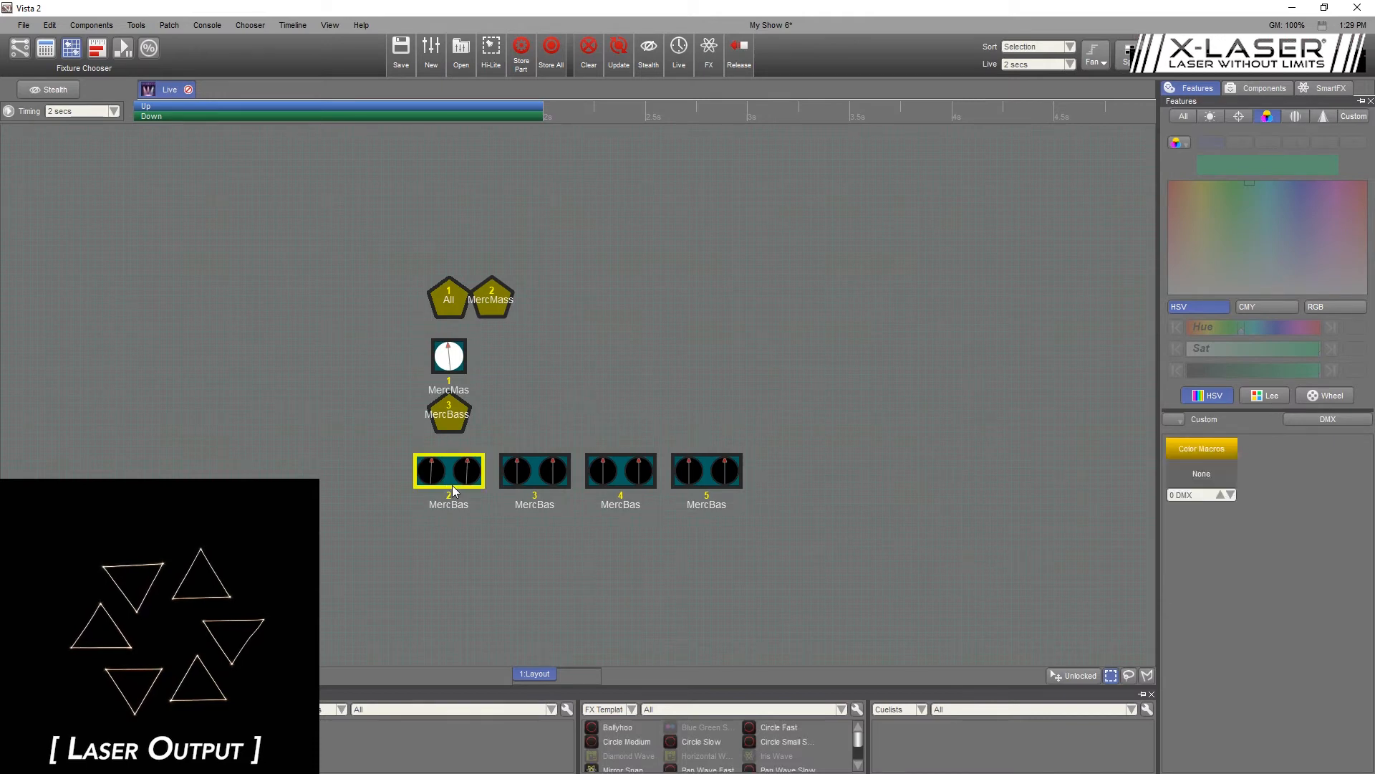
pyautogui.click(1220, 494)
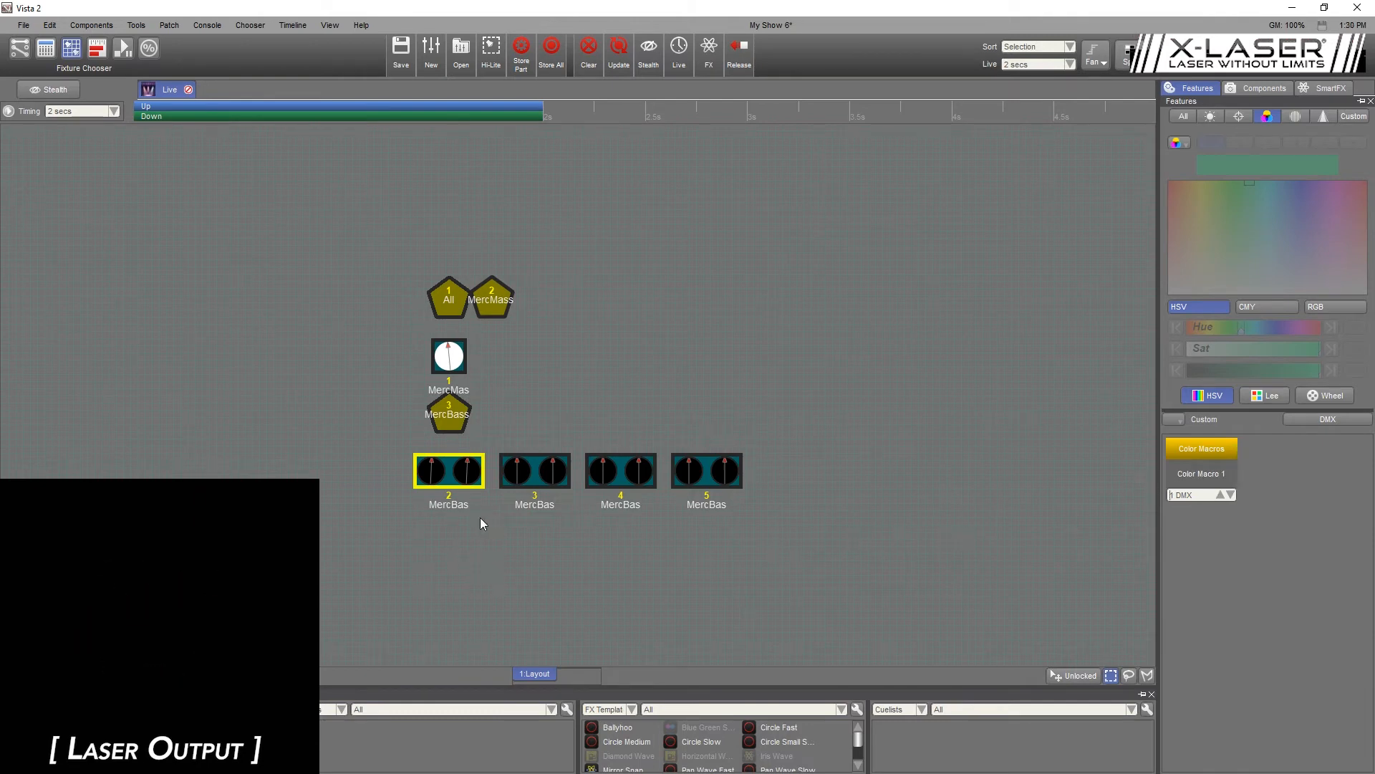
# - Set the Virtual Intensity of both cells of fixture 2 to 255 DMX and clear the selection
pyautogui.click(1353, 116)
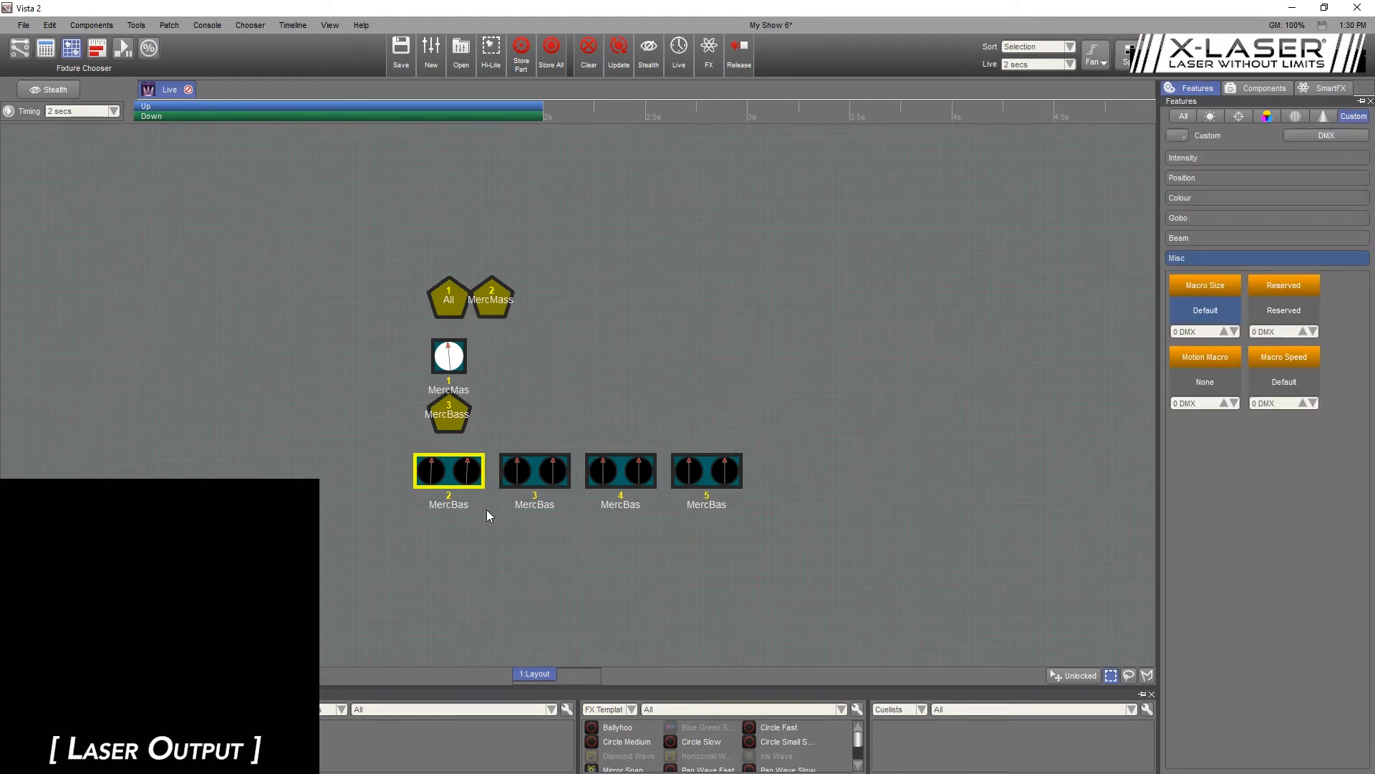
pyautogui.click(432, 470)
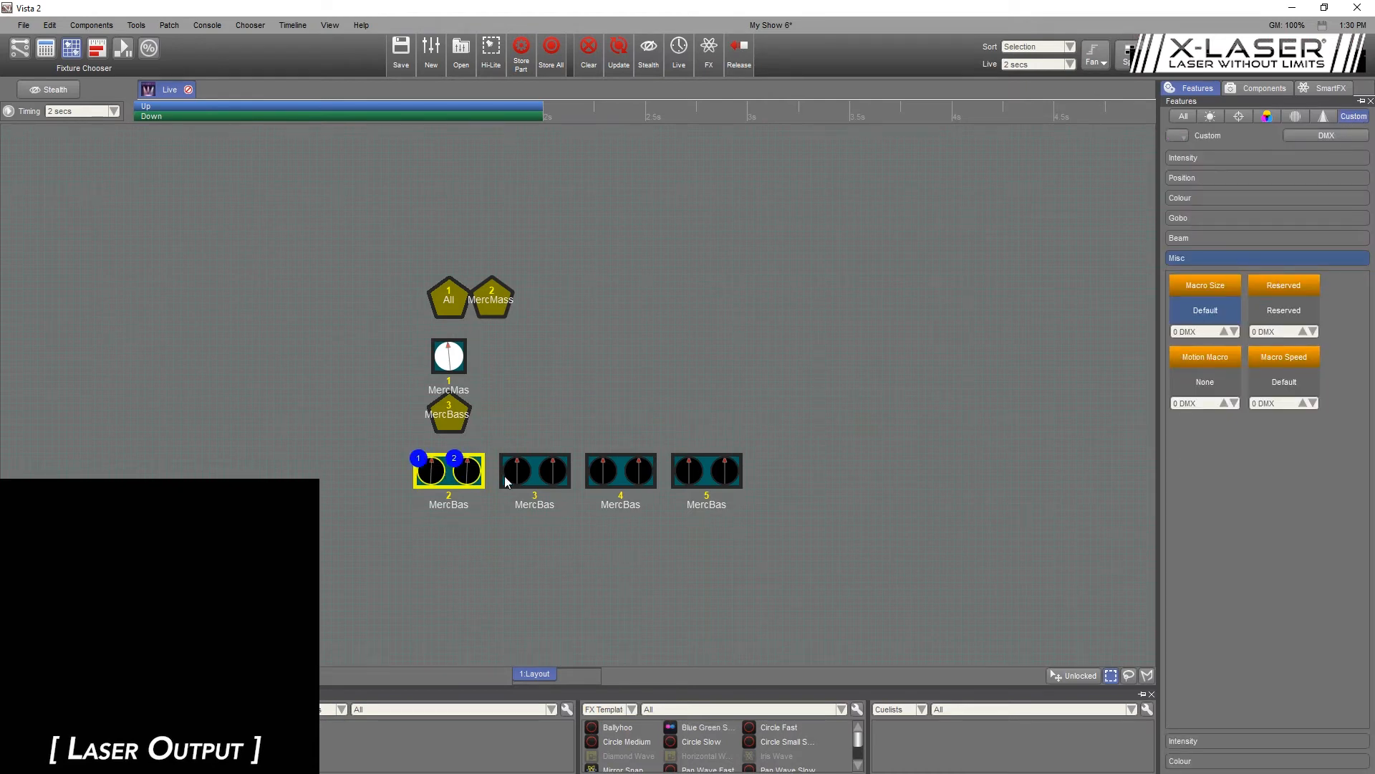
pyautogui.click(1187, 742)
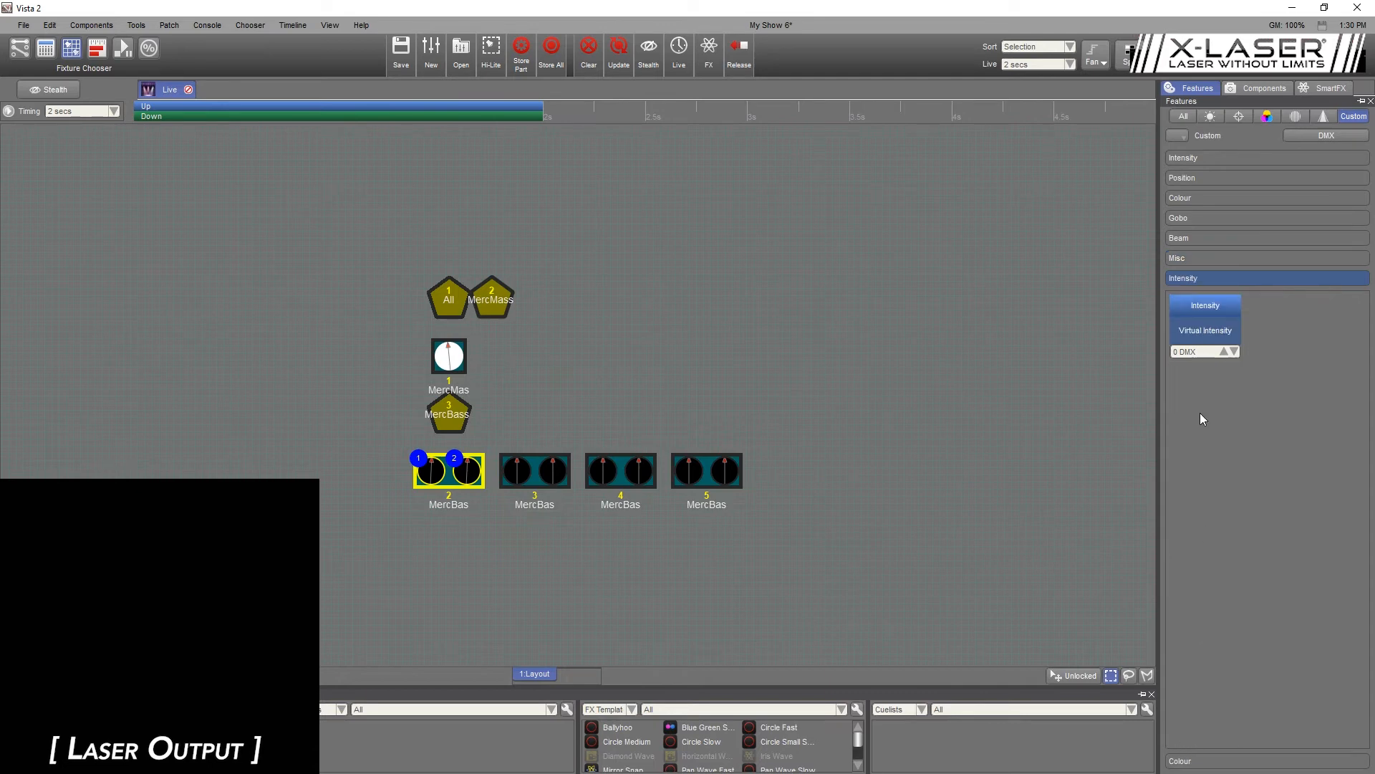
pyautogui.moveTo(1202, 351); pyautogui.dragTo(1236, 33)
pyautogui.click(794, 631)
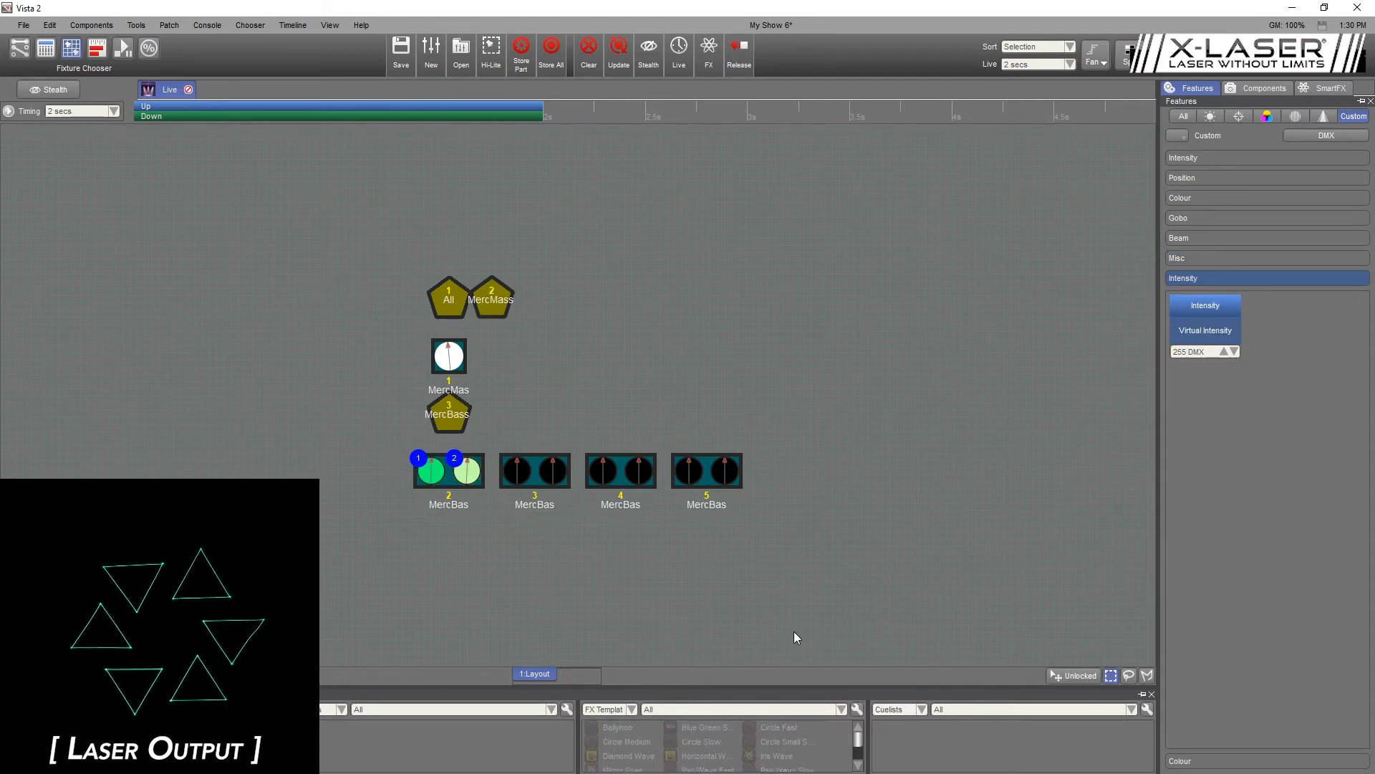
# - Colour the first cell of fixture 2 yellow, with hue 16 and saturation 100
pyautogui.click(436, 474)
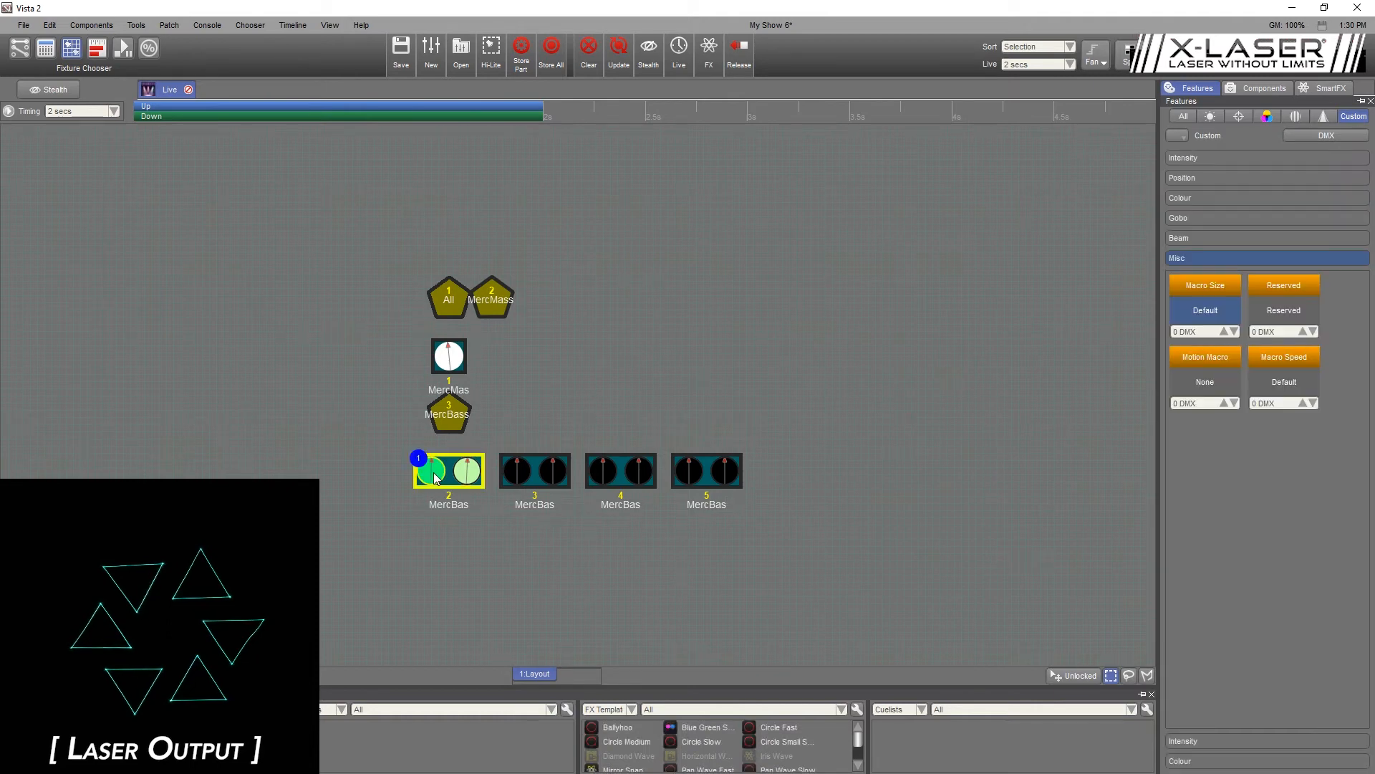
pyautogui.click(1268, 116)
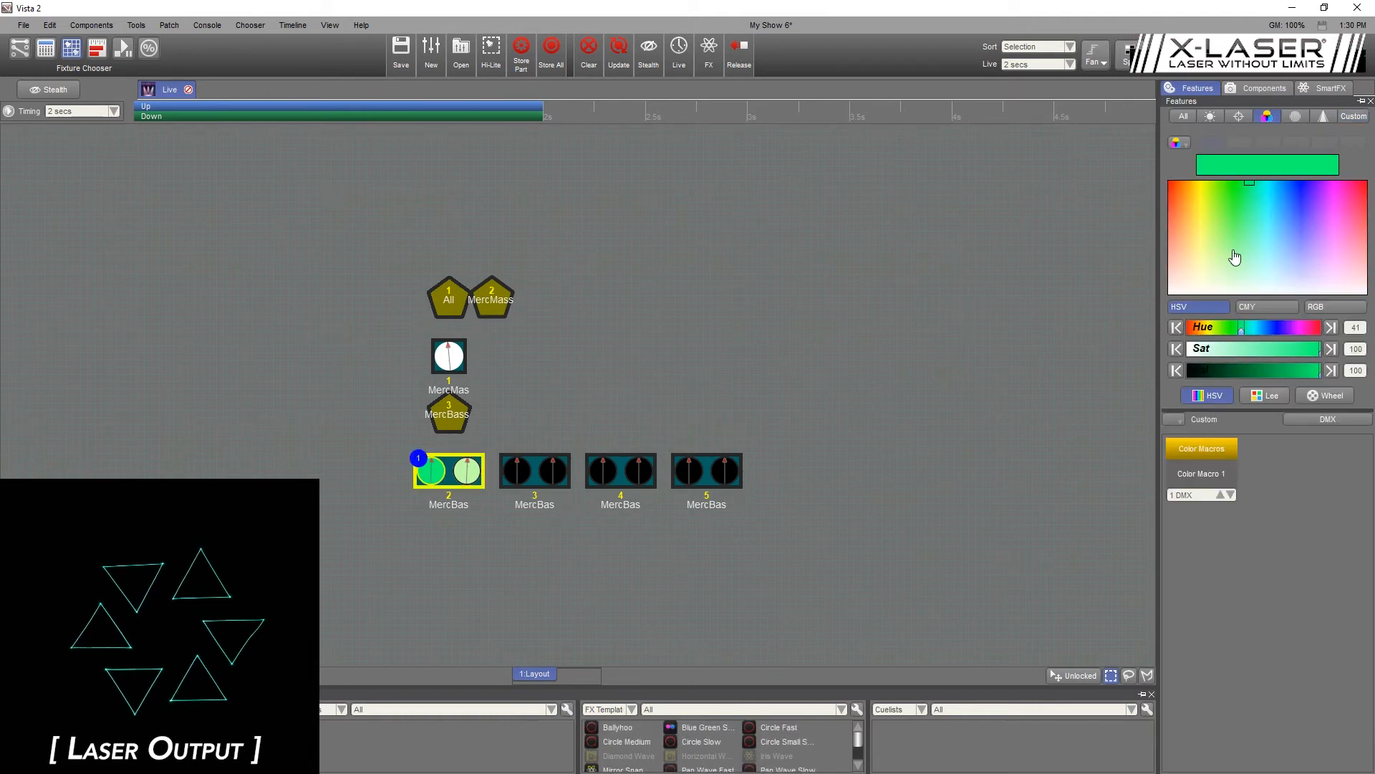
pyautogui.moveTo(1234, 257)
pyautogui.mouseDown()
pyautogui.moveTo(1148, 163)
pyautogui.moveTo(1204, 190)
pyautogui.moveTo(1336, 188)
pyautogui.moveTo(1283, 170)
pyautogui.moveTo(1276, 205)
pyautogui.moveTo(1323, 266)
pyautogui.moveTo(1218, 290)
pyautogui.moveTo(1183, 223)
pyautogui.moveTo(1200, 183)
pyautogui.mouseUp()
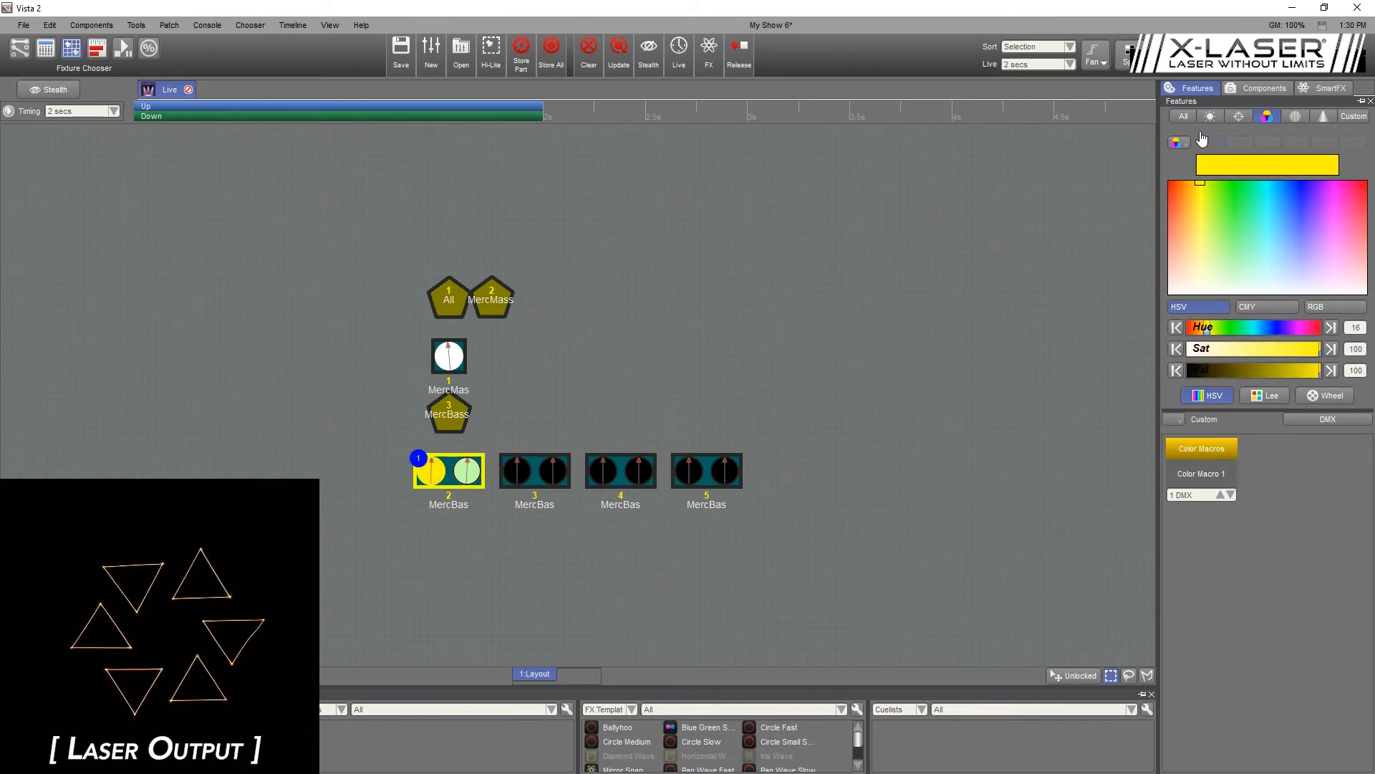
# - Set fixture 2's Color Macros to 2 DMX and colour its first cell red, with hue 0
pyautogui.click(1220, 493)
pyautogui.moveTo(1208, 210); pyautogui.dragTo(1124, 140)
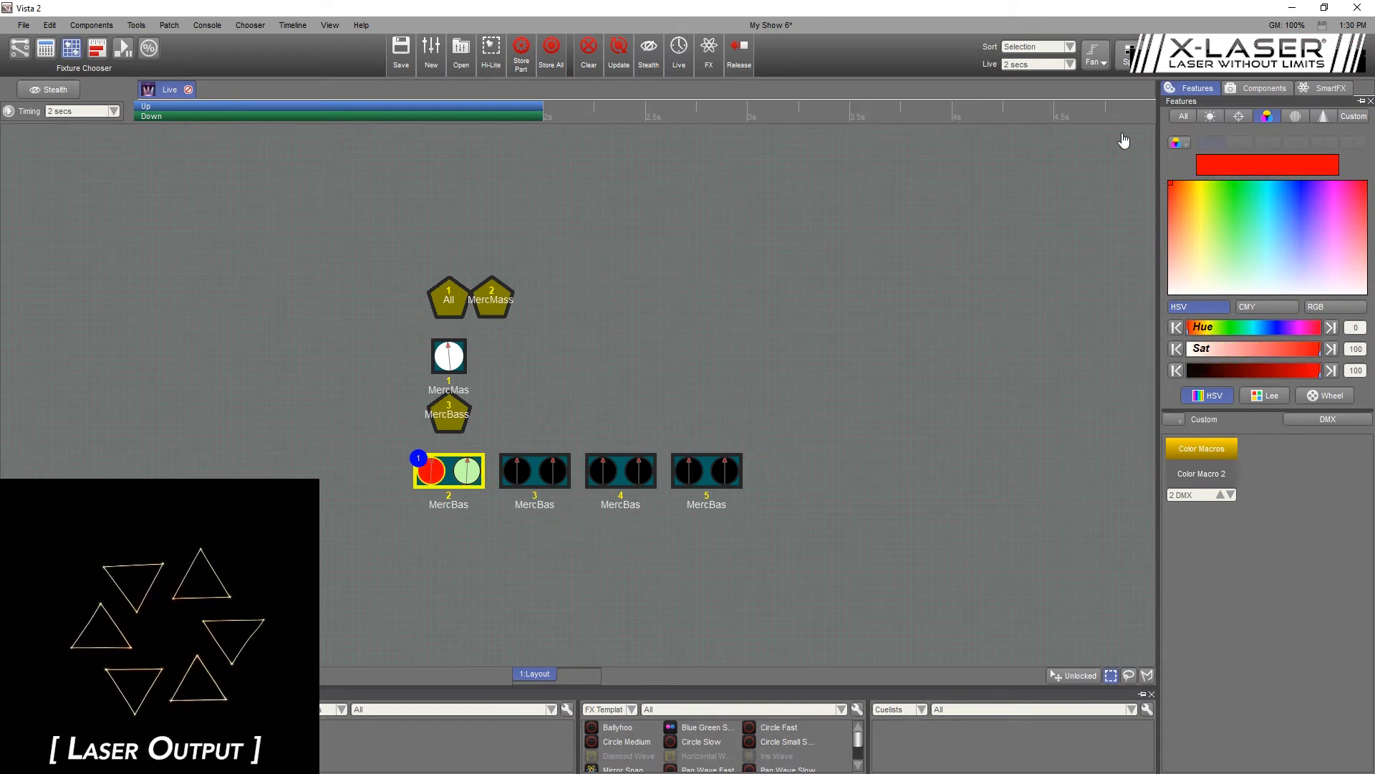
# - Colour the second cell of fixture 2 blue, with hue 67 and saturation 100
pyautogui.click(474, 479)
pyautogui.moveTo(1206, 194)
pyautogui.mouseDown()
pyautogui.moveTo(1270, 112)
pyautogui.moveTo(1233, 106)
pyautogui.moveTo(1256, 99)
pyautogui.mouseUp()
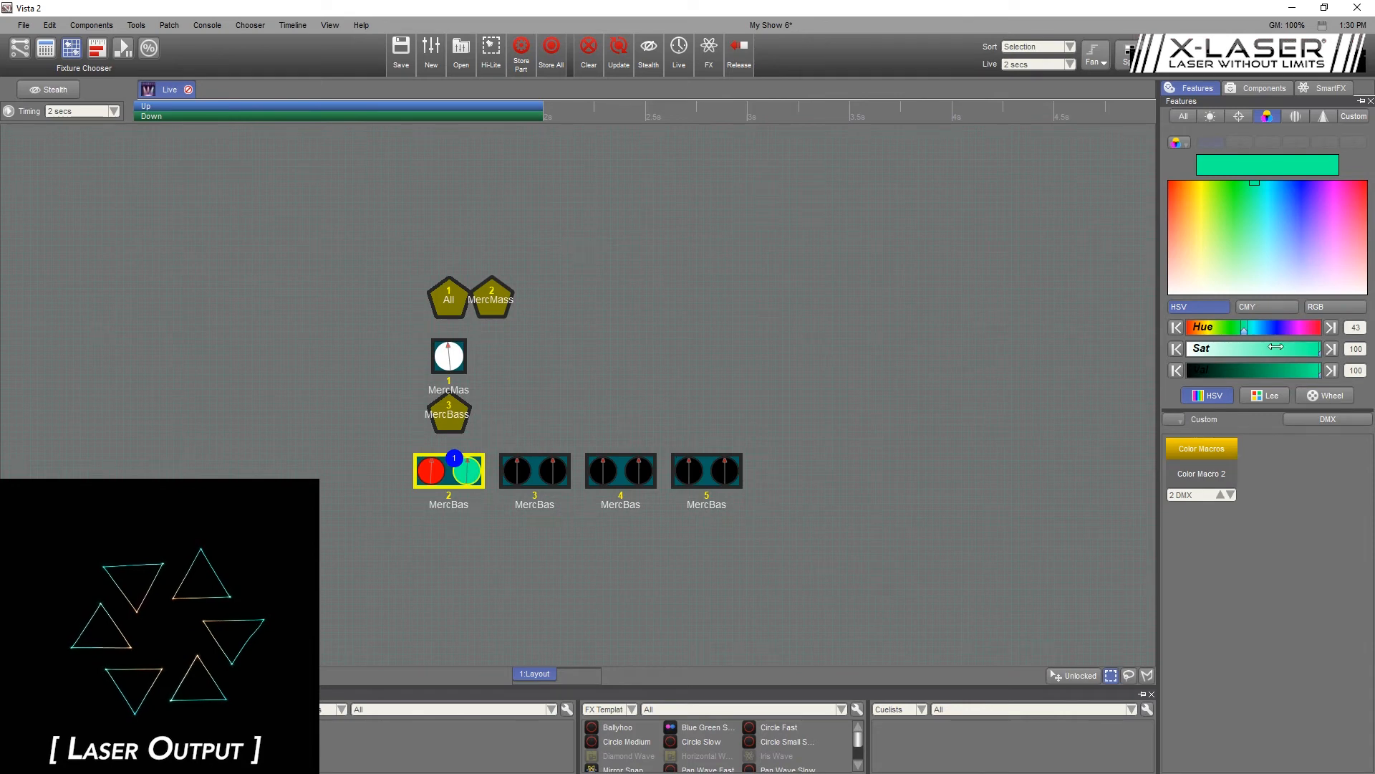
pyautogui.moveTo(1254, 182)
pyautogui.mouseDown()
pyautogui.moveTo(1245, 174)
pyautogui.moveTo(1308, 148)
pyautogui.moveTo(1282, 140)
pyautogui.moveTo(1303, 146)
pyautogui.mouseUp()
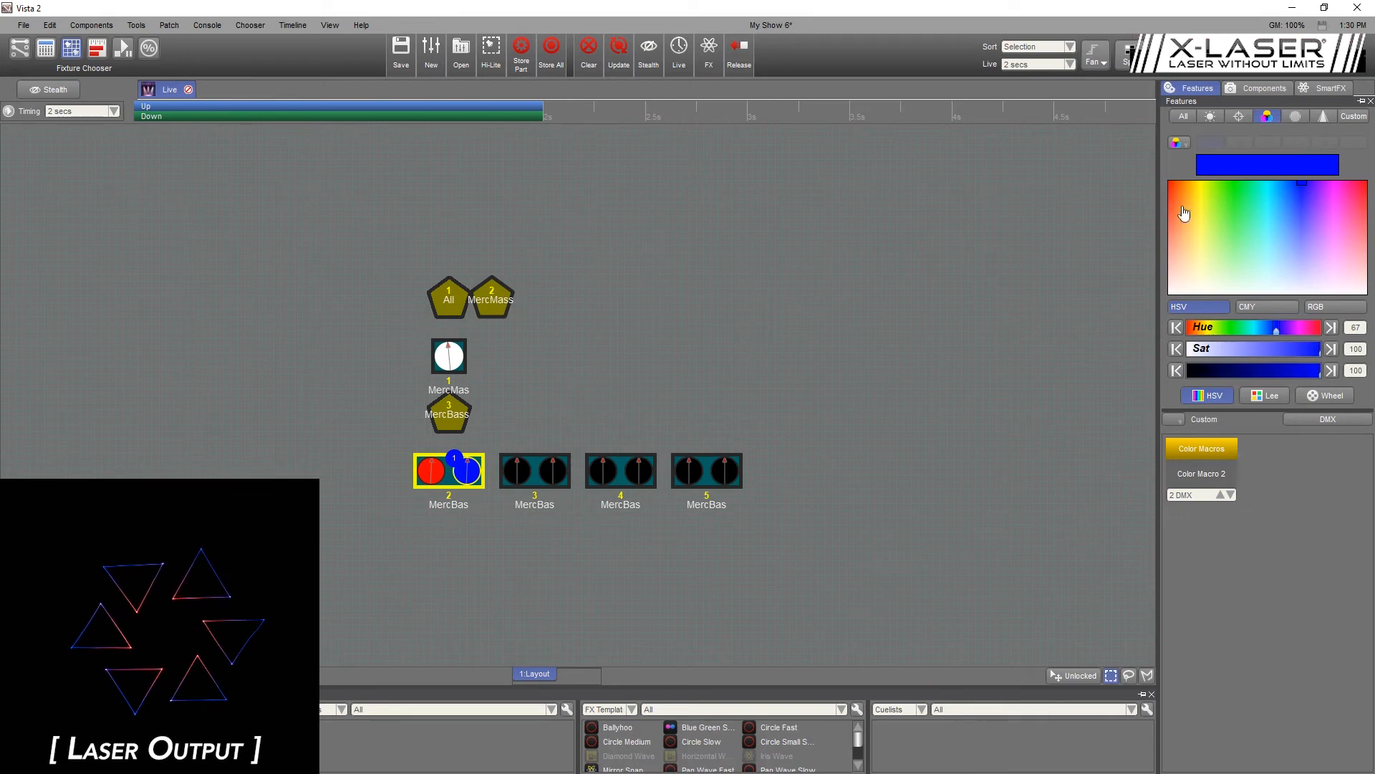
# - Colour fixture 2's first cell light blue, with hue 63 and saturation 88, and step its Color Macros up to 8 DMX
pyautogui.click(431, 470)
pyautogui.moveTo(1250, 240)
pyautogui.mouseDown()
pyautogui.moveTo(1261, 232)
pyautogui.moveTo(1207, 202)
pyautogui.moveTo(1308, 215)
pyautogui.moveTo(1293, 194)
pyautogui.mouseUp()
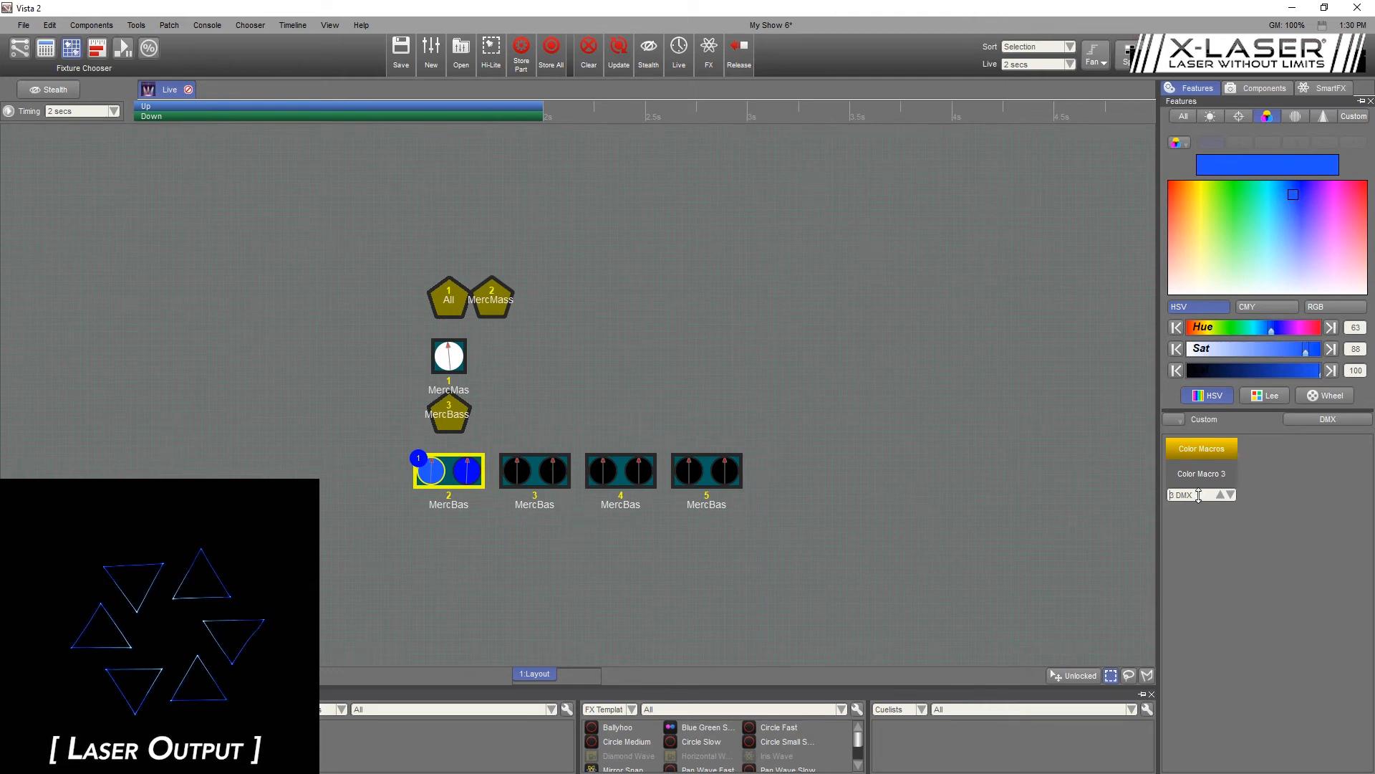
pyautogui.scroll(2, 1198, 494)
pyautogui.scroll(2, 1200, 494)
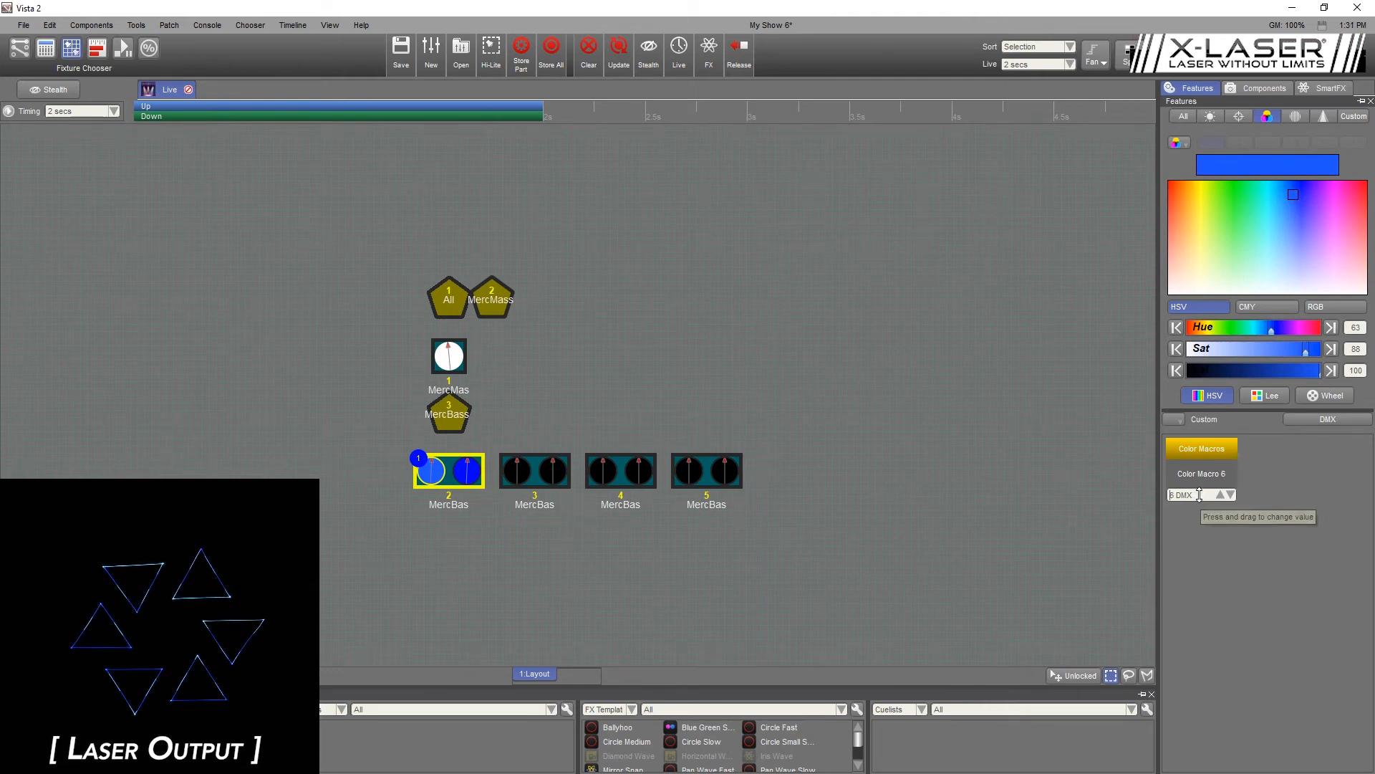
pyautogui.scroll(1, 1205, 494)
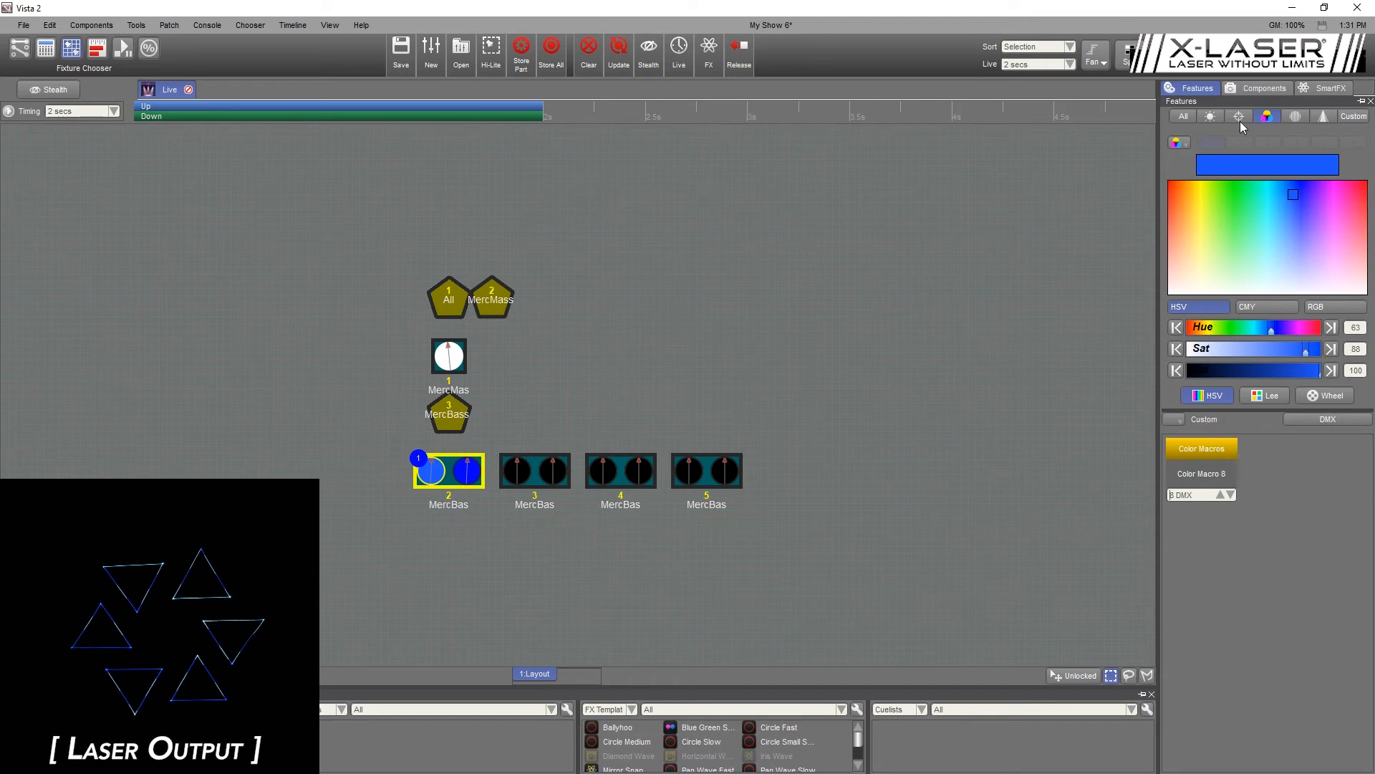
# - Try fixture 2's Macro Size at 1 DMX and return it to 0 DMX
pyautogui.click(1351, 117)
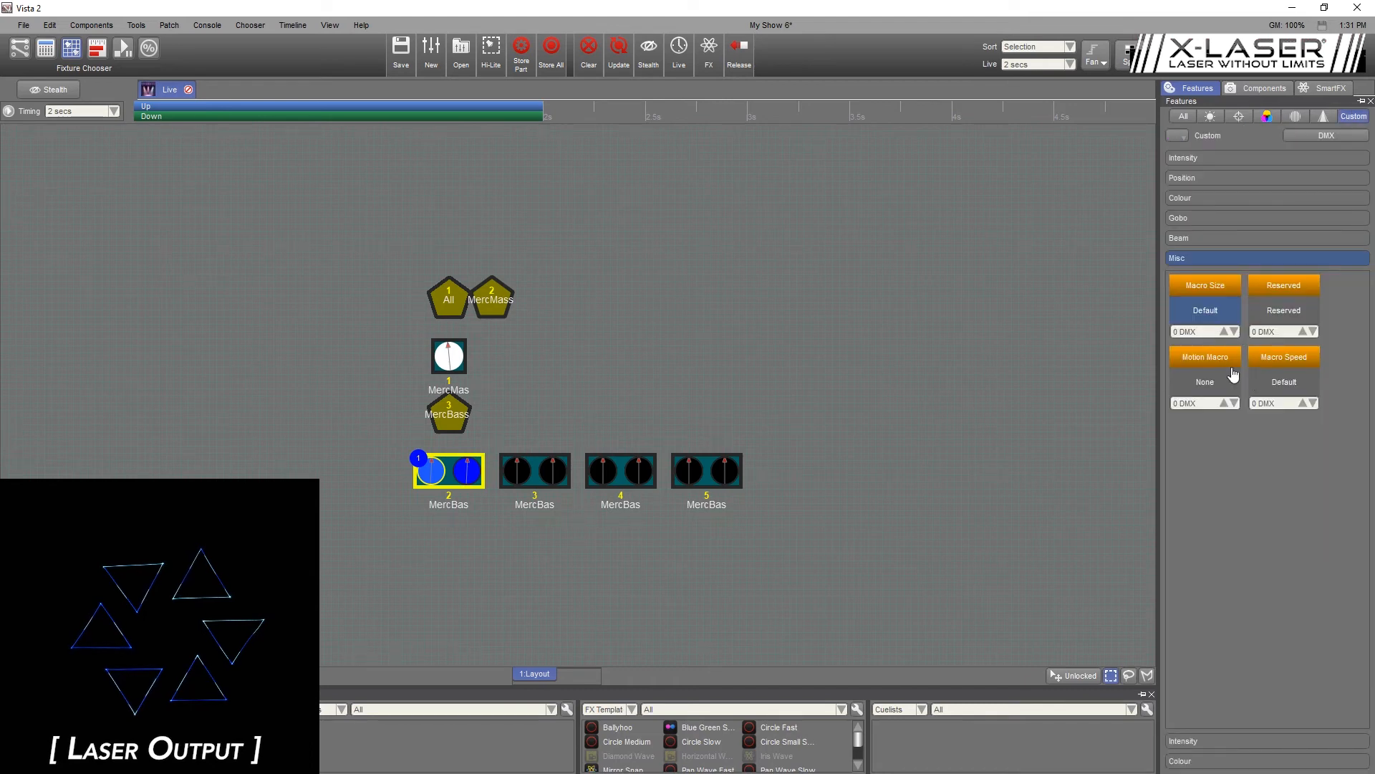
pyautogui.click(1223, 332)
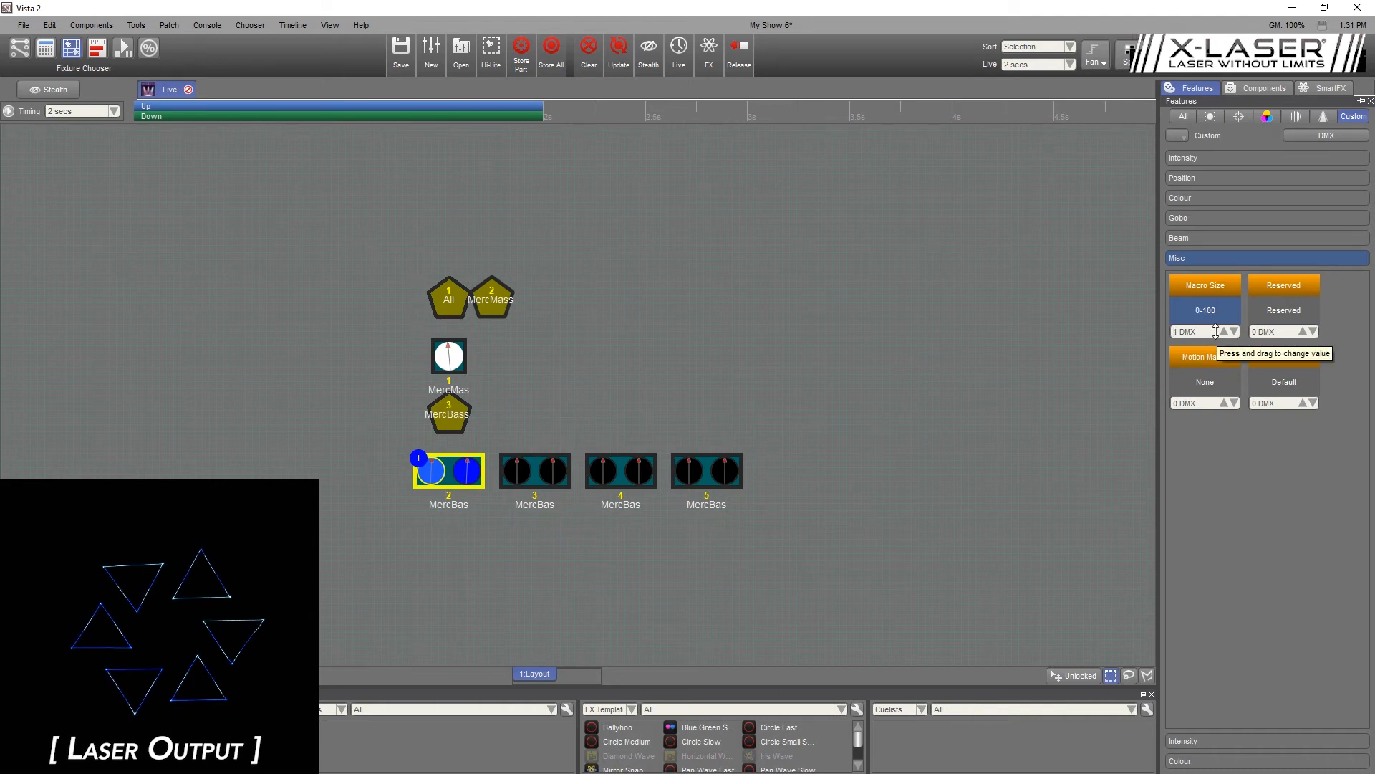
pyautogui.moveTo(1216, 331); pyautogui.dragTo(1216, 335)
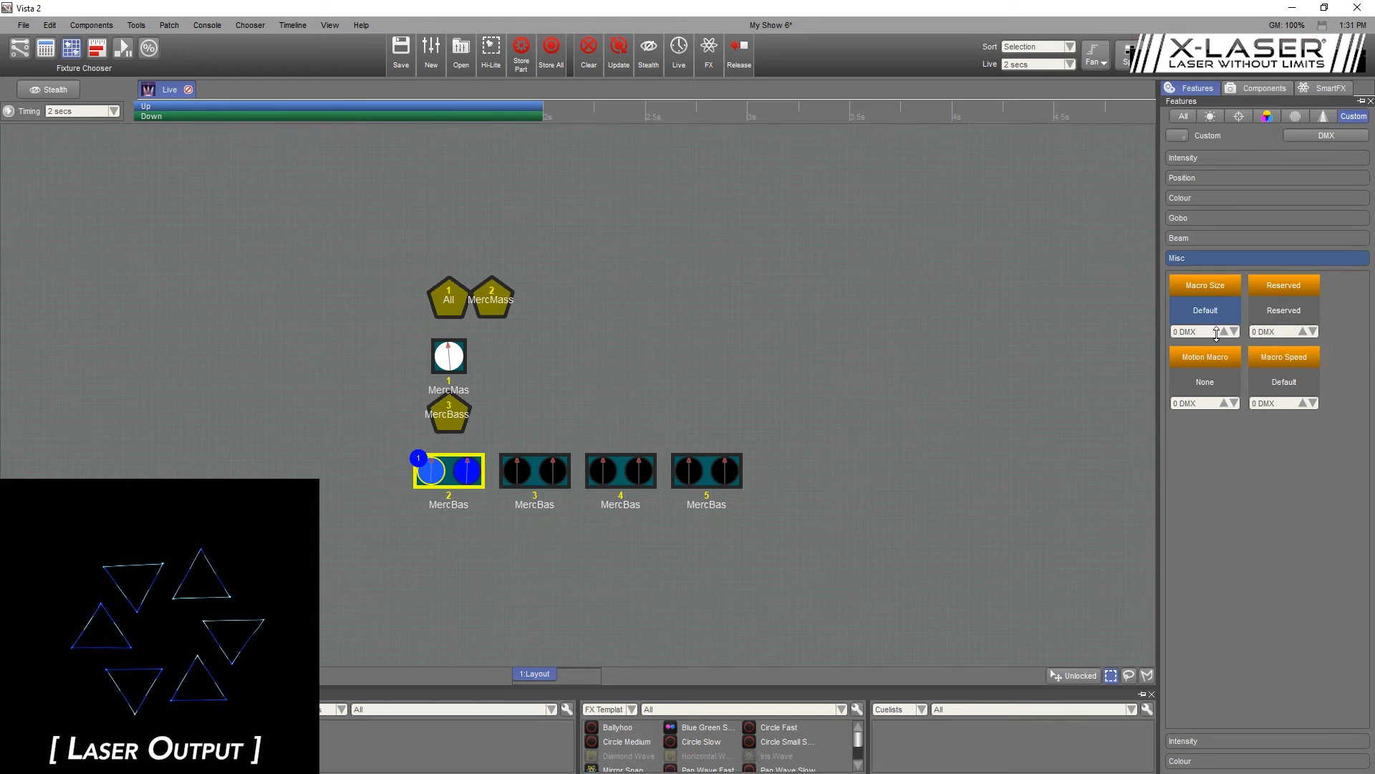
# - Step fixture 2's Motion Macro up through the presets to Motion Macro 9 at 9 DMX
pyautogui.click(1219, 403)
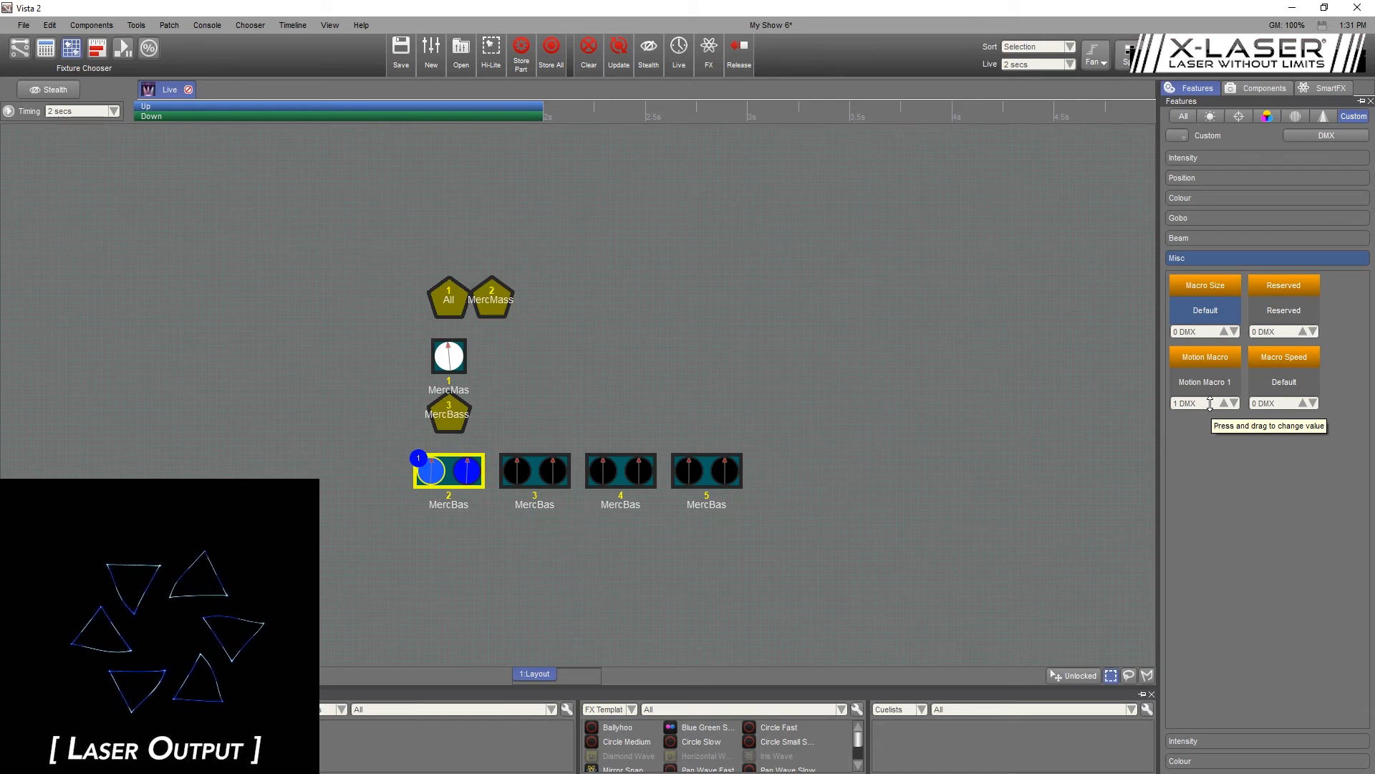
pyautogui.moveTo(1210, 403); pyautogui.dragTo(1212, 407)
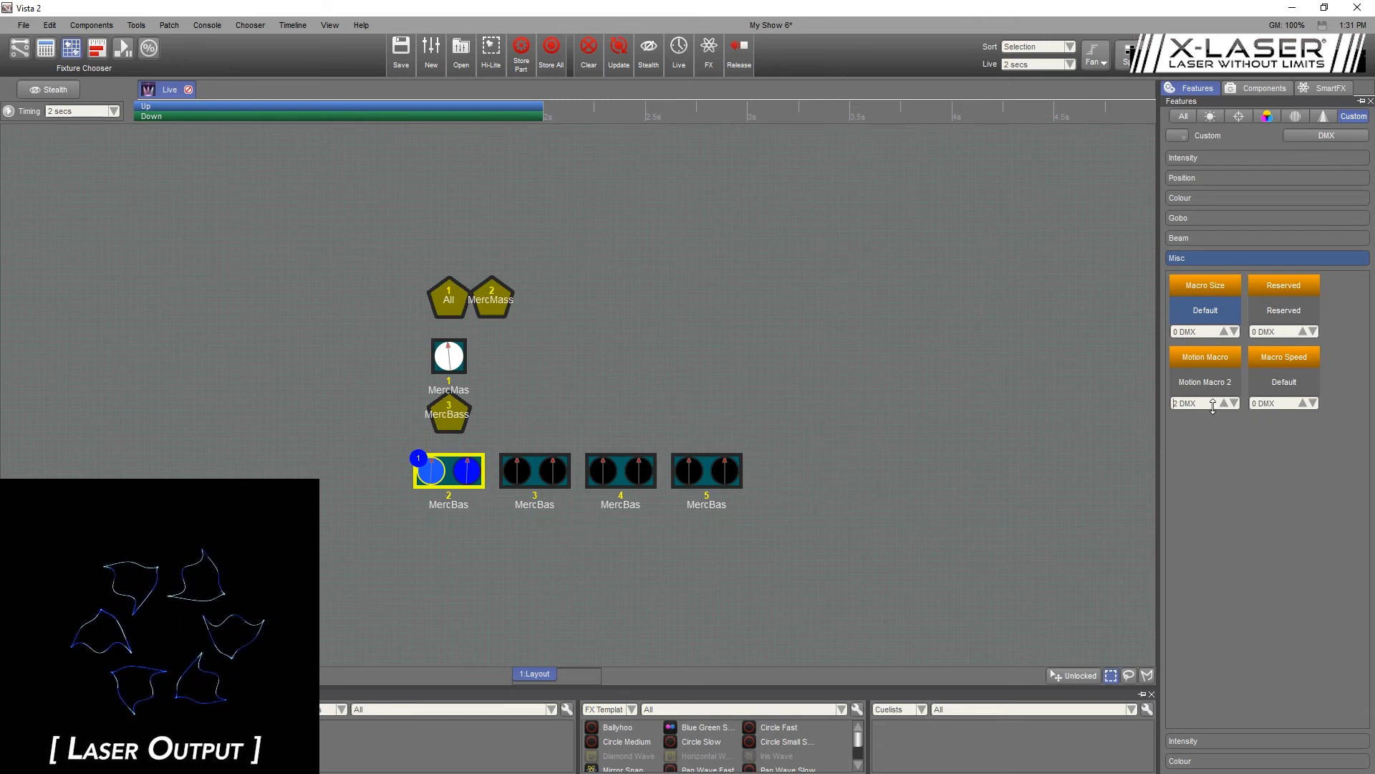
pyautogui.moveTo(1212, 407); pyautogui.dragTo(1212, 406)
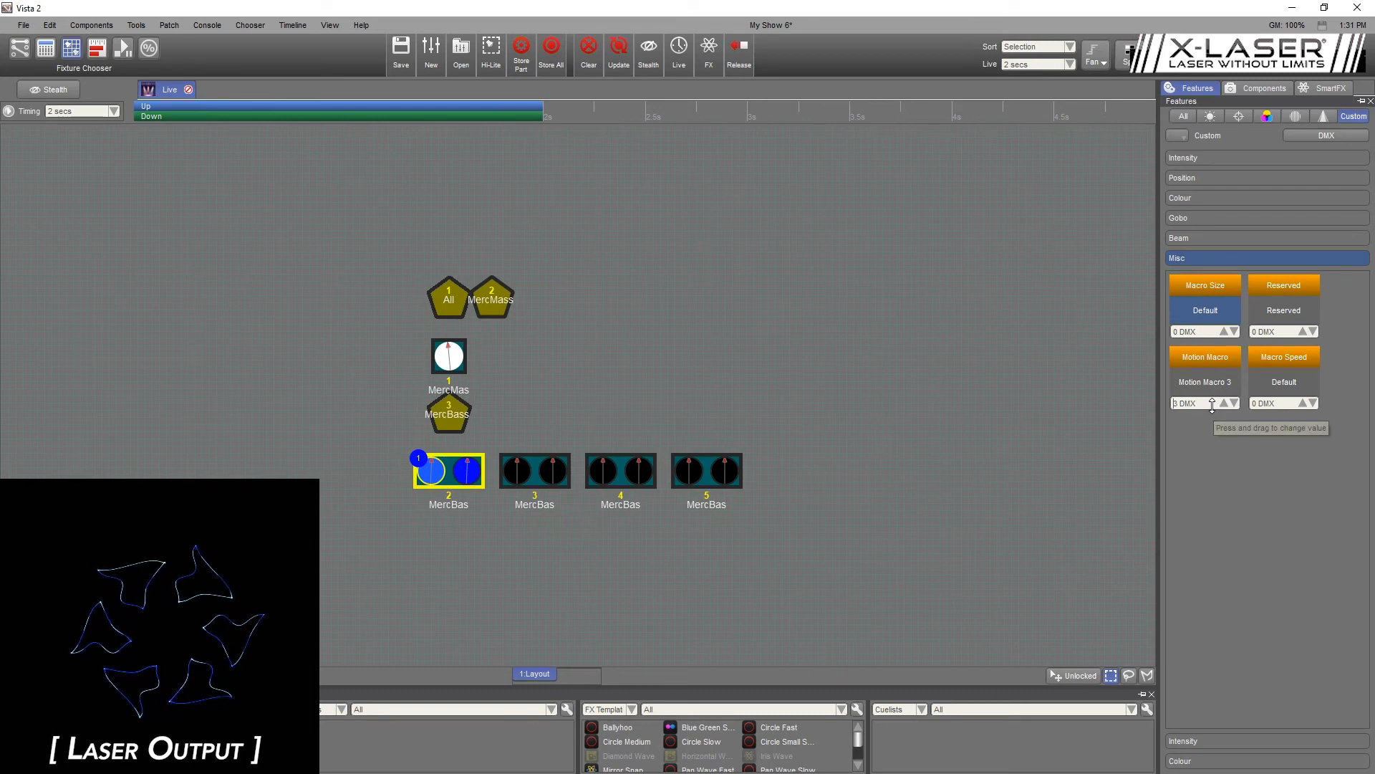
pyautogui.moveTo(1212, 406); pyautogui.dragTo(1211, 406)
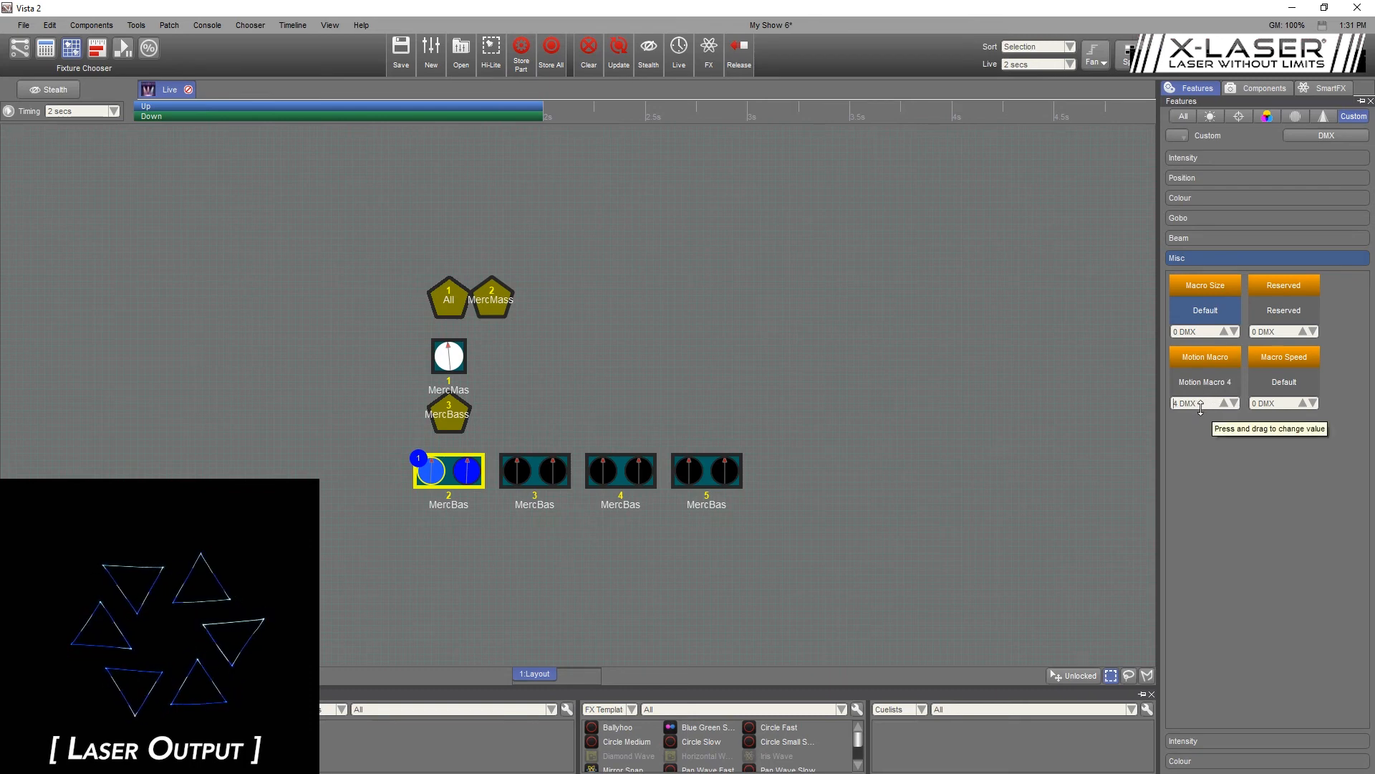
pyautogui.moveTo(1200, 407); pyautogui.dragTo(1202, 418)
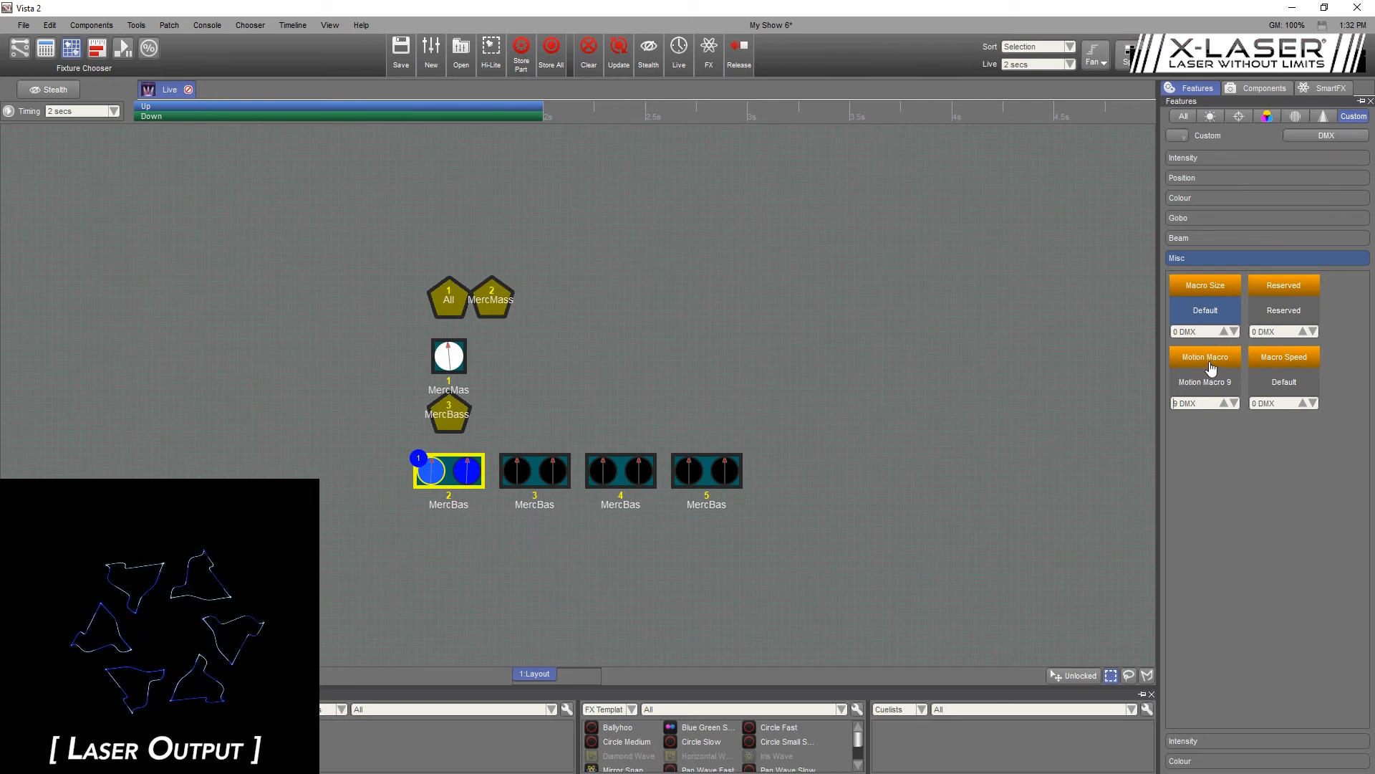
# - Raise fixture 2's Macro Size to 142 DMX
pyautogui.click(1213, 331)
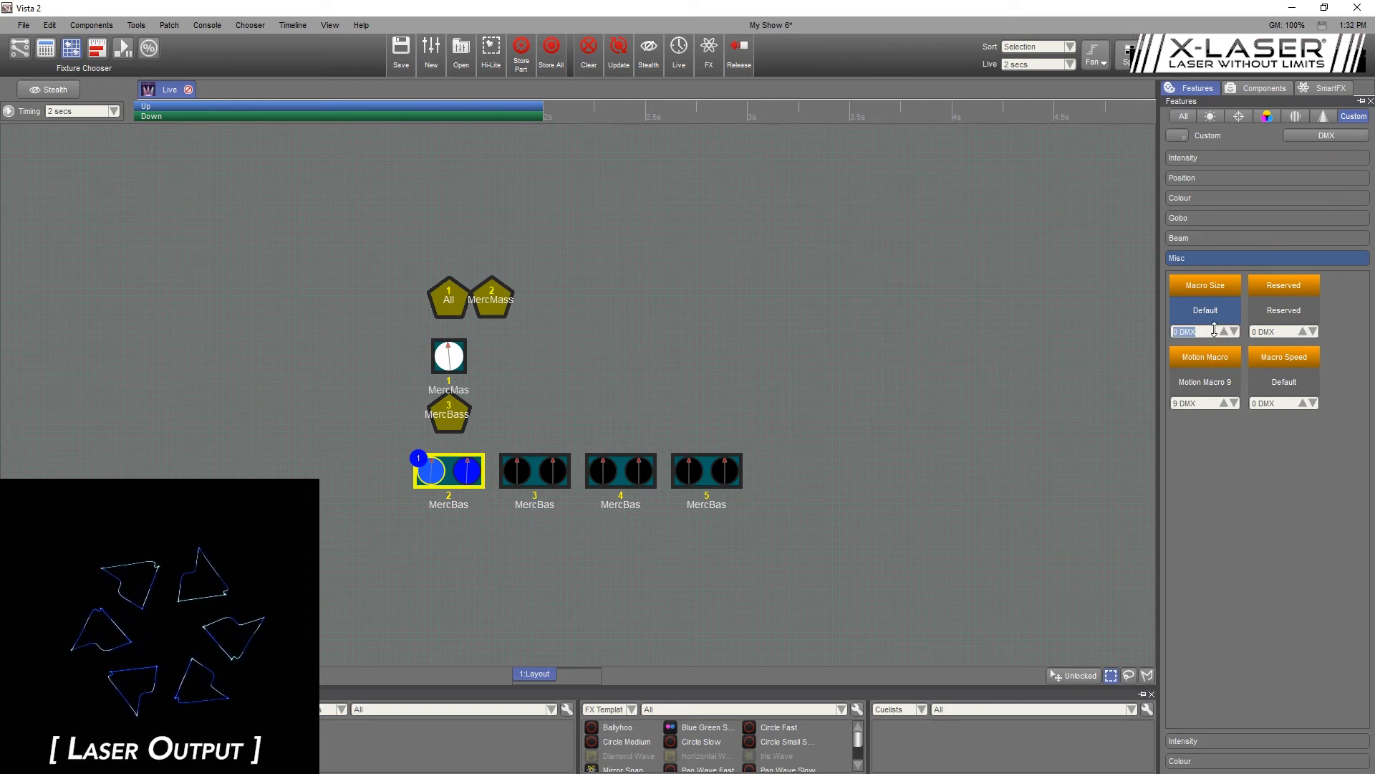
pyautogui.moveTo(1215, 330)
pyautogui.mouseDown()
pyautogui.moveTo(1219, 213)
pyautogui.moveTo(1216, 311)
pyautogui.mouseUp()
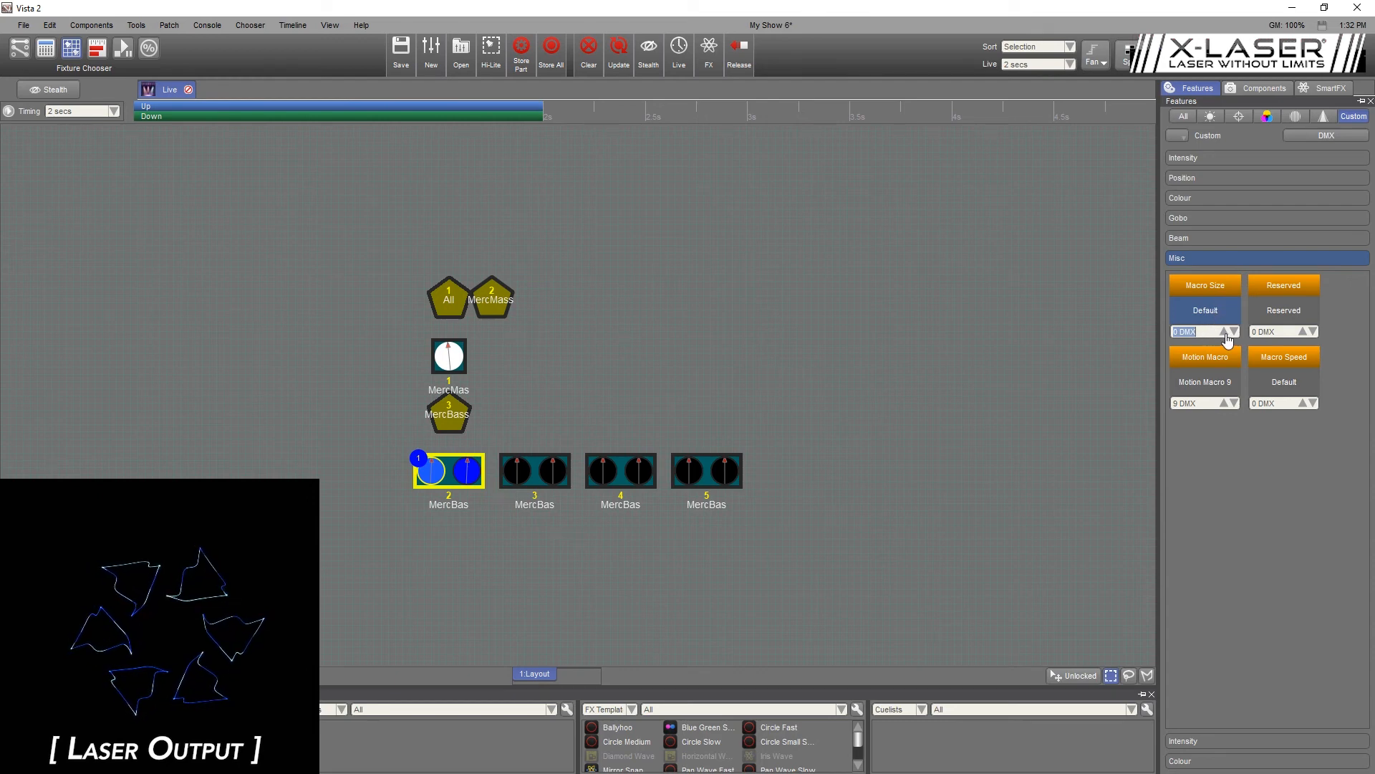
pyautogui.click(1221, 336)
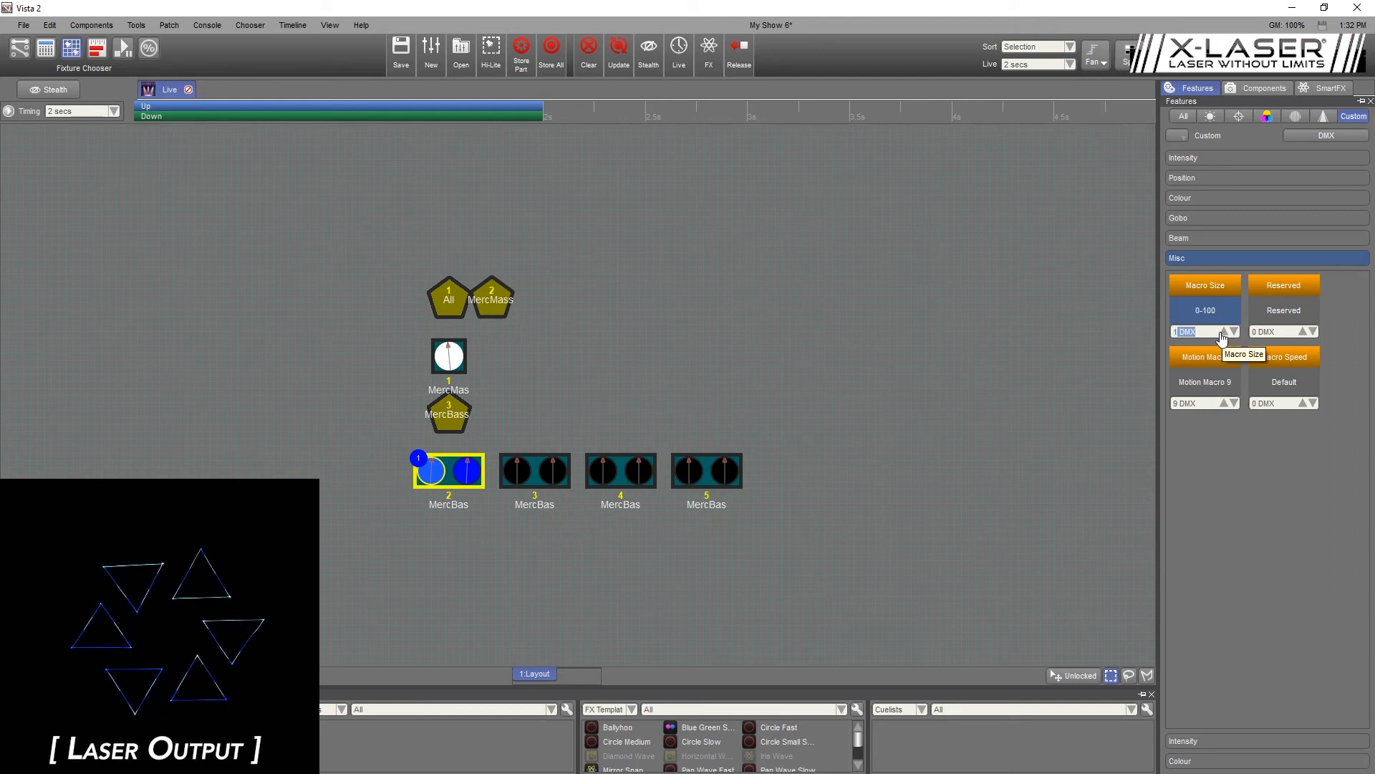
pyautogui.click(1222, 335)
pyautogui.click(1222, 332)
pyautogui.moveTo(1222, 331); pyautogui.dragTo(1202, 286)
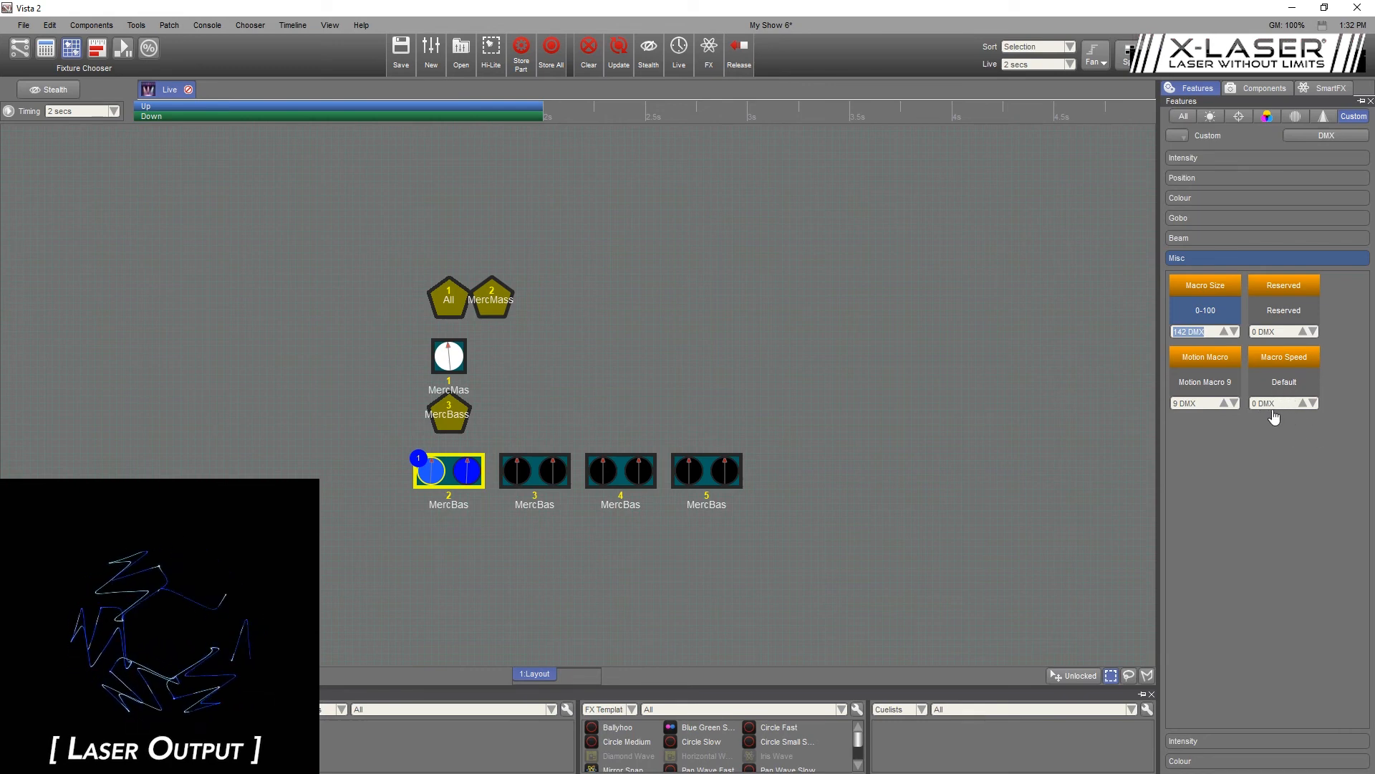
# - Try different Macro Speed values on fixture 2, starting at 1 DMX, and return it to 0 DMX
pyautogui.moveTo(1270, 405); pyautogui.dragTo(1271, 403)
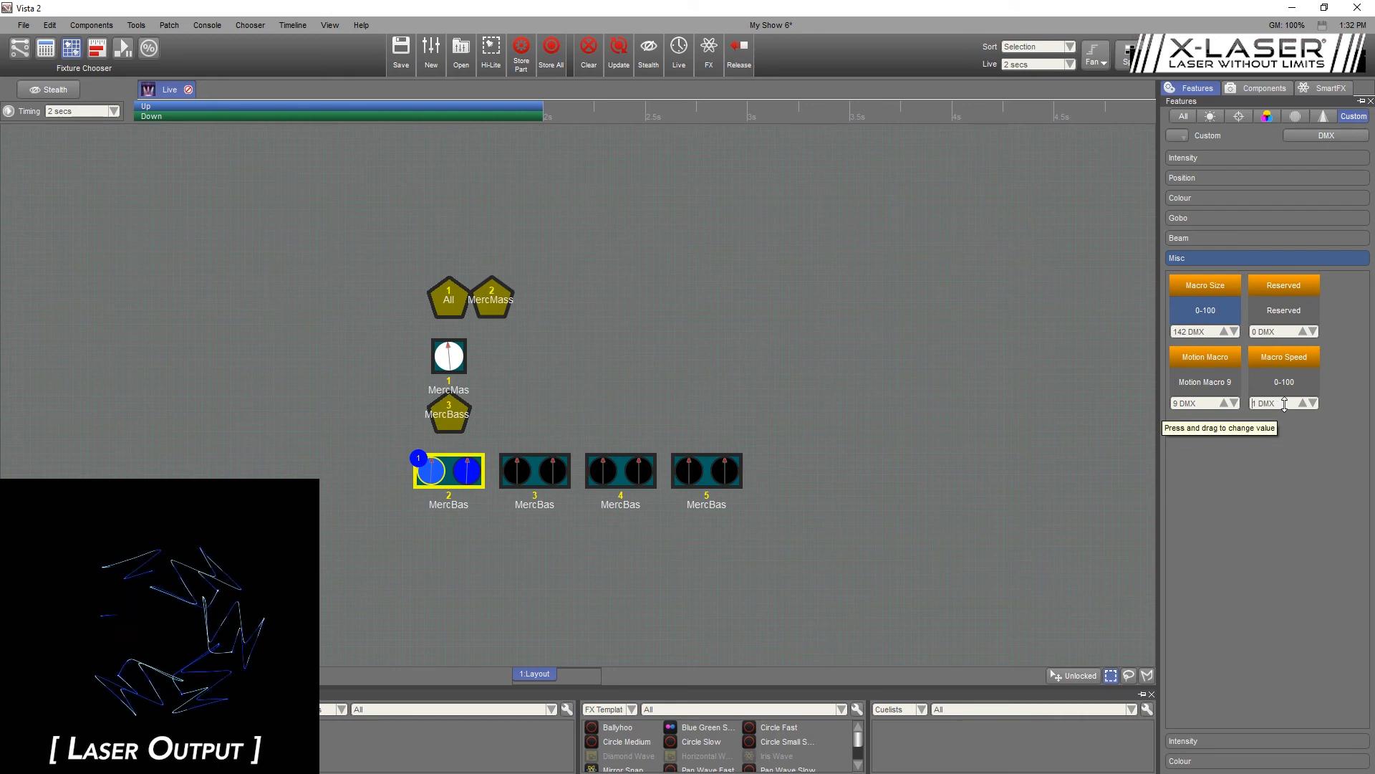
pyautogui.moveTo(1284, 404); pyautogui.dragTo(1290, 405)
pyautogui.moveTo(1291, 404); pyautogui.dragTo(1309, 457)
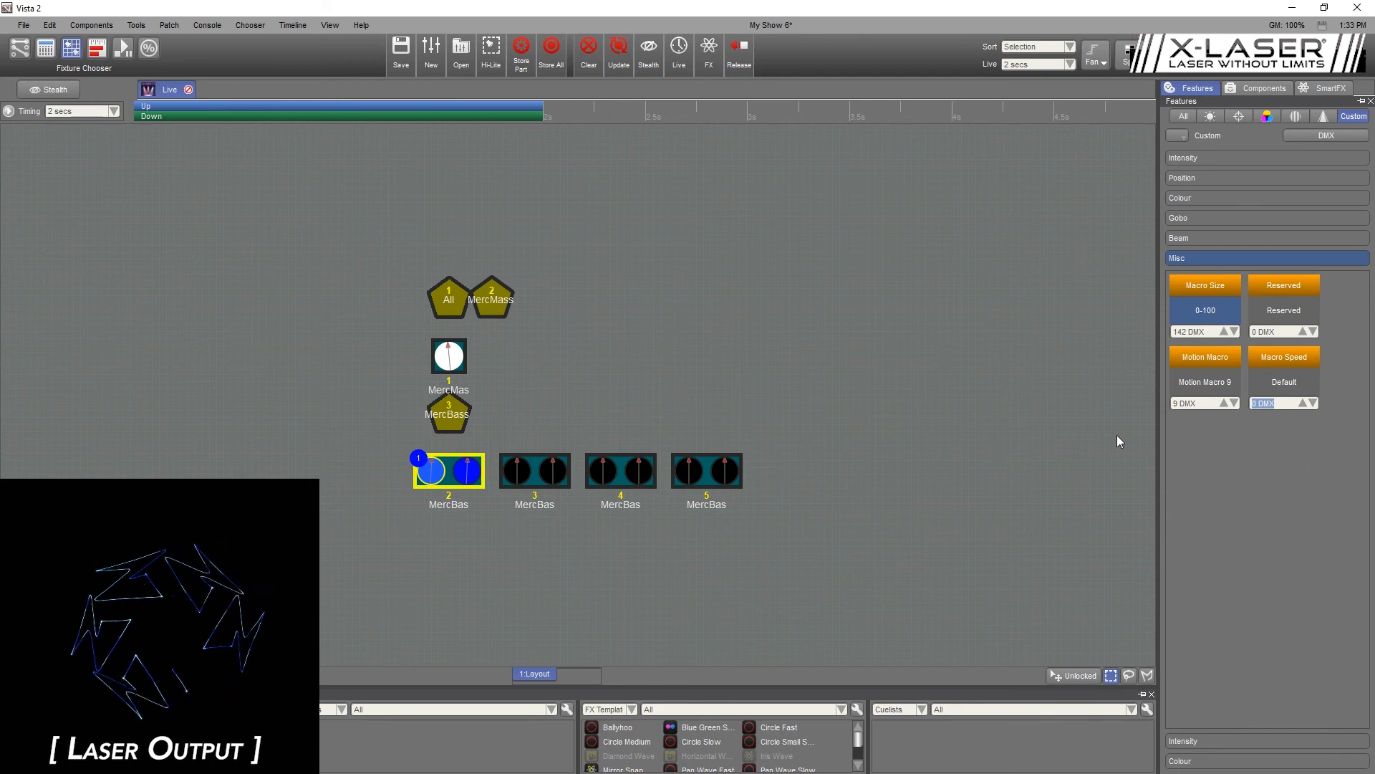
pyautogui.click(1231, 424)
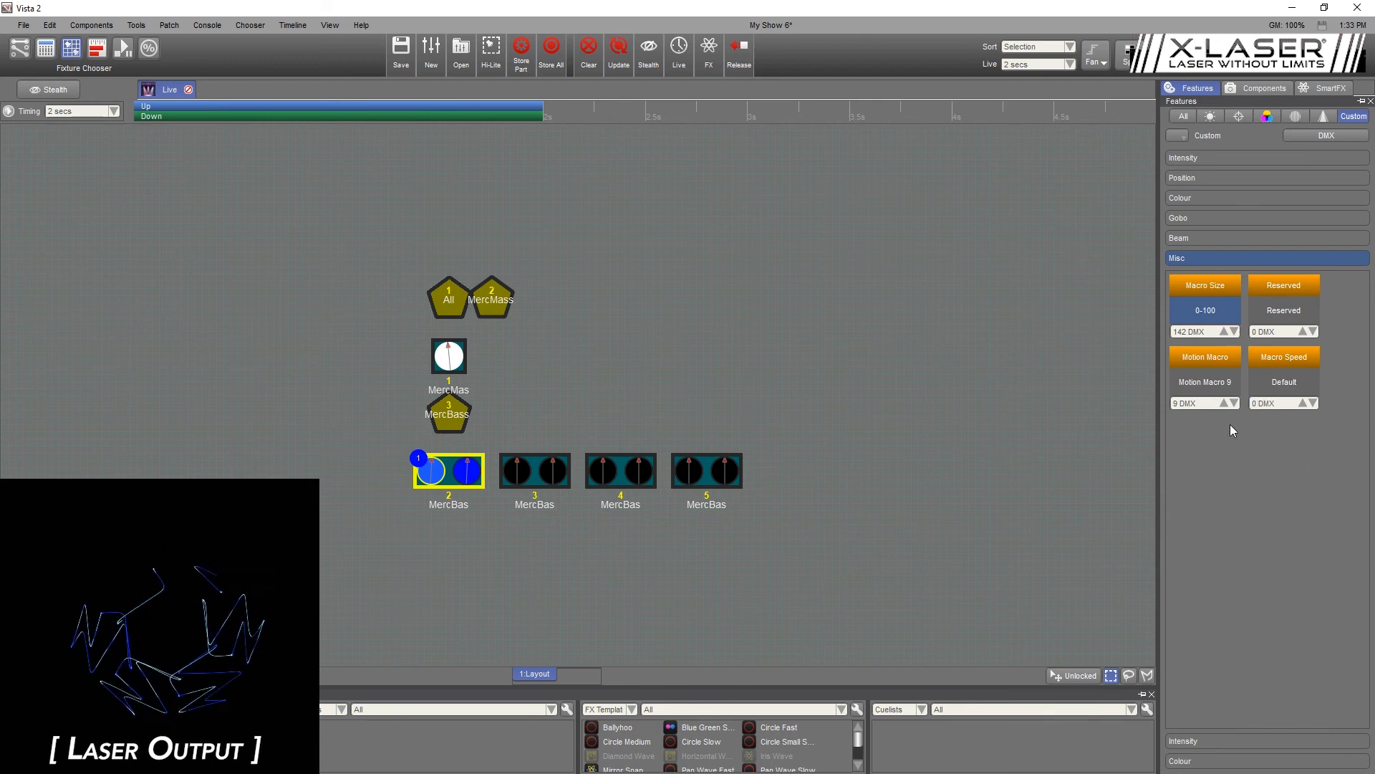
# - Try fixture 2's X Scale and set its Y Scale to 16 DMX
pyautogui.click(1271, 89)
pyautogui.click(1212, 90)
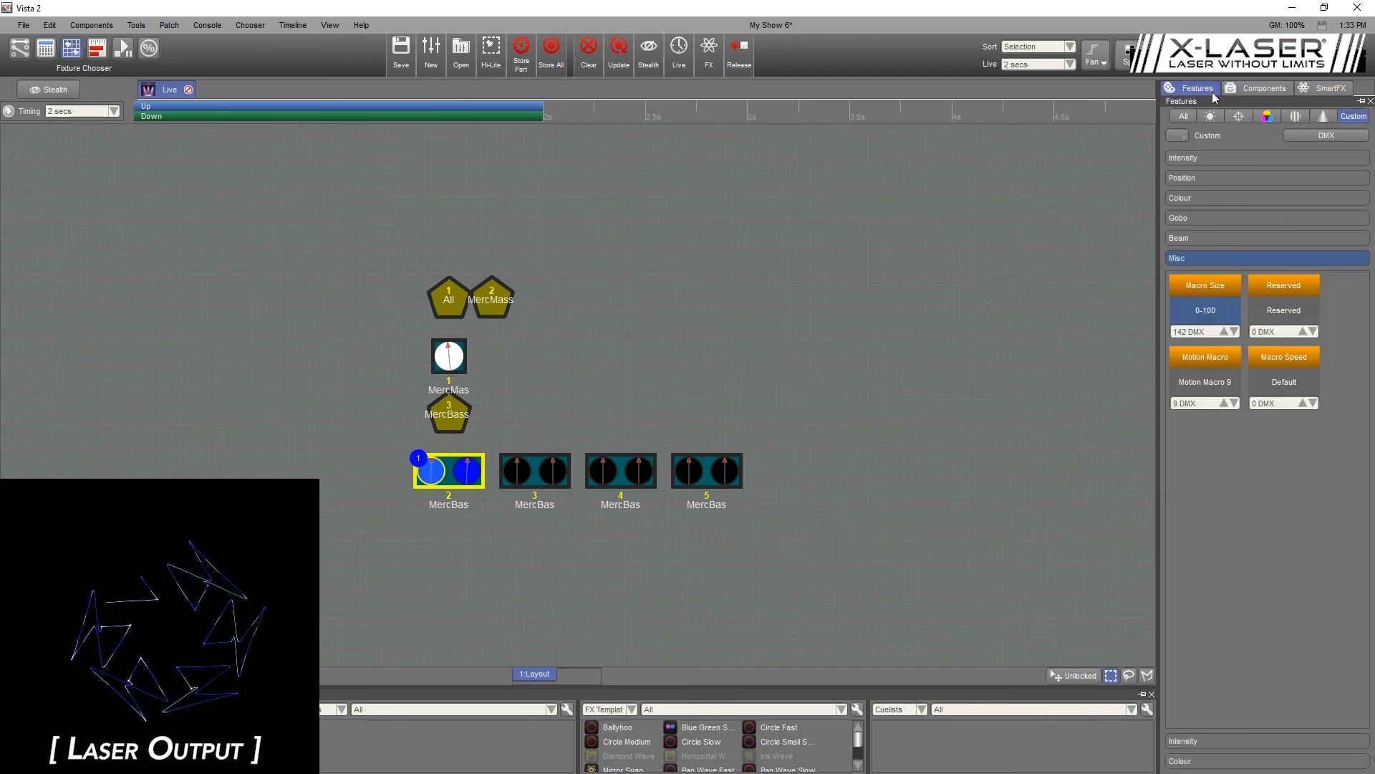
pyautogui.click(1240, 117)
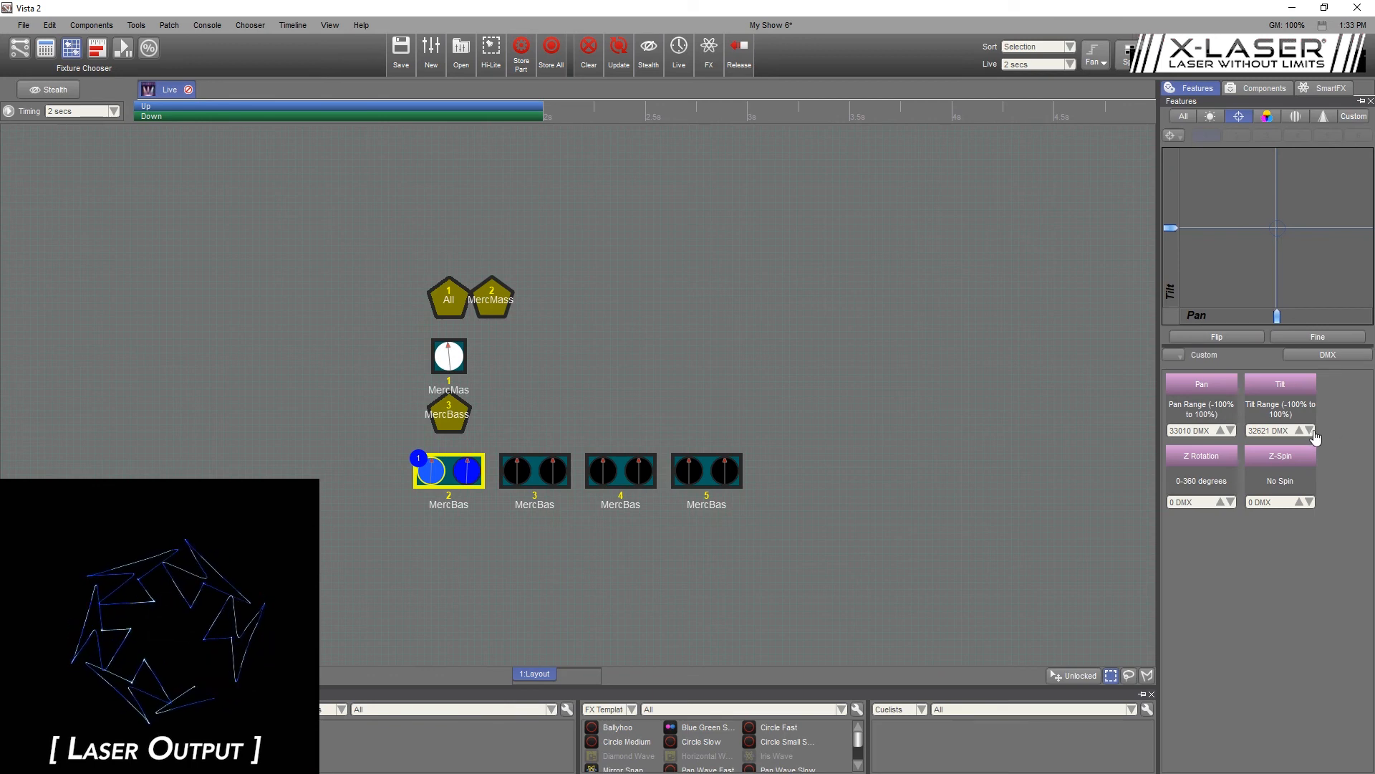
pyautogui.click(1325, 118)
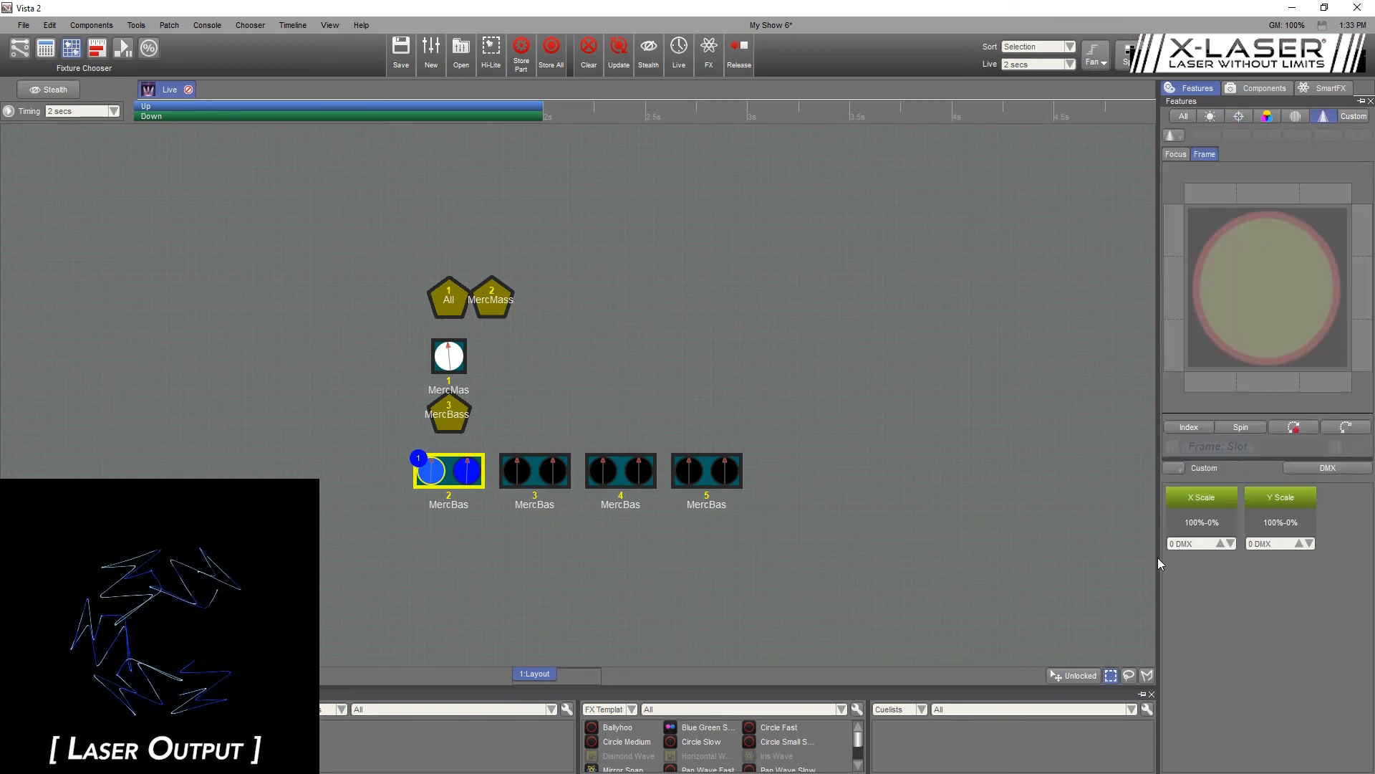
pyautogui.moveTo(1206, 545); pyautogui.dragTo(1285, 578)
pyautogui.click(1209, 542)
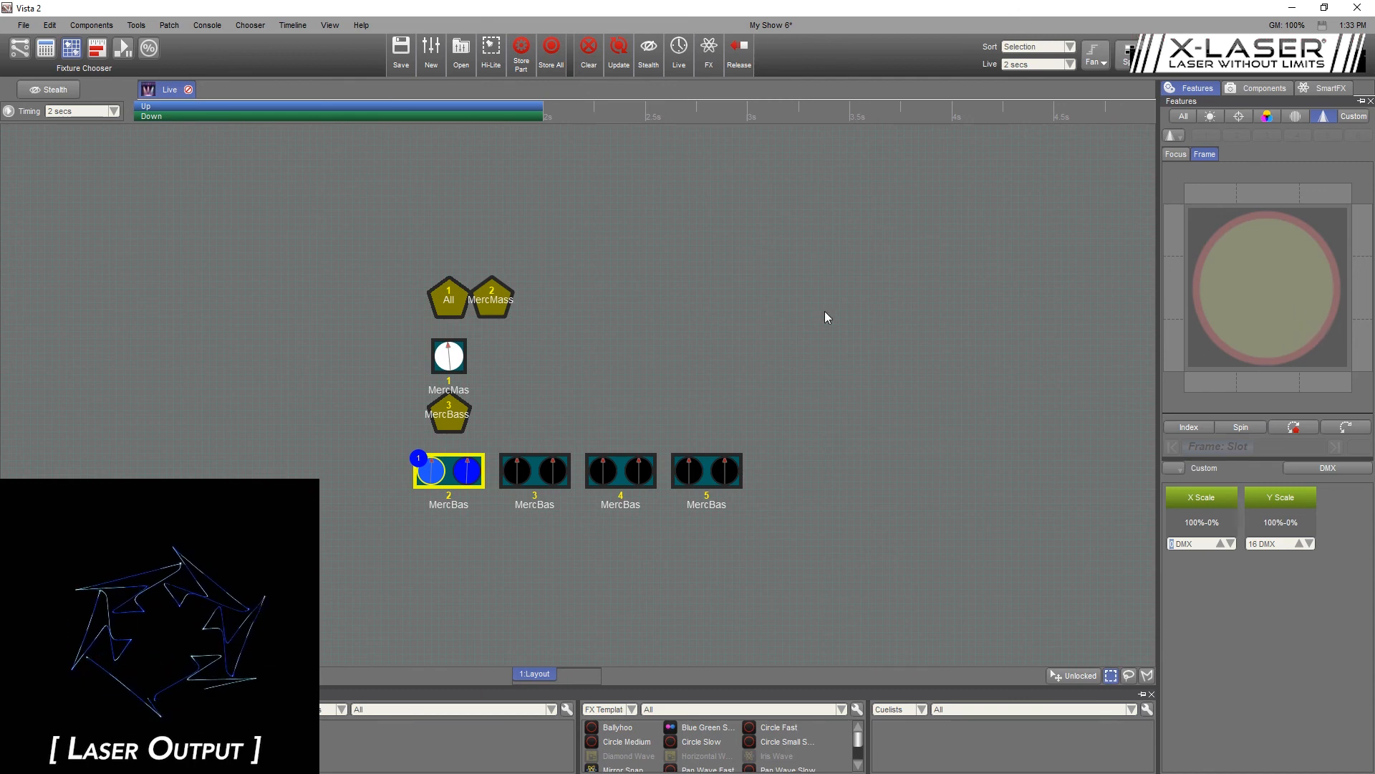
# - Select only fixture 3 and set its Intensity to 255 DMX
pyautogui.click(543, 546)
pyautogui.click(534, 478)
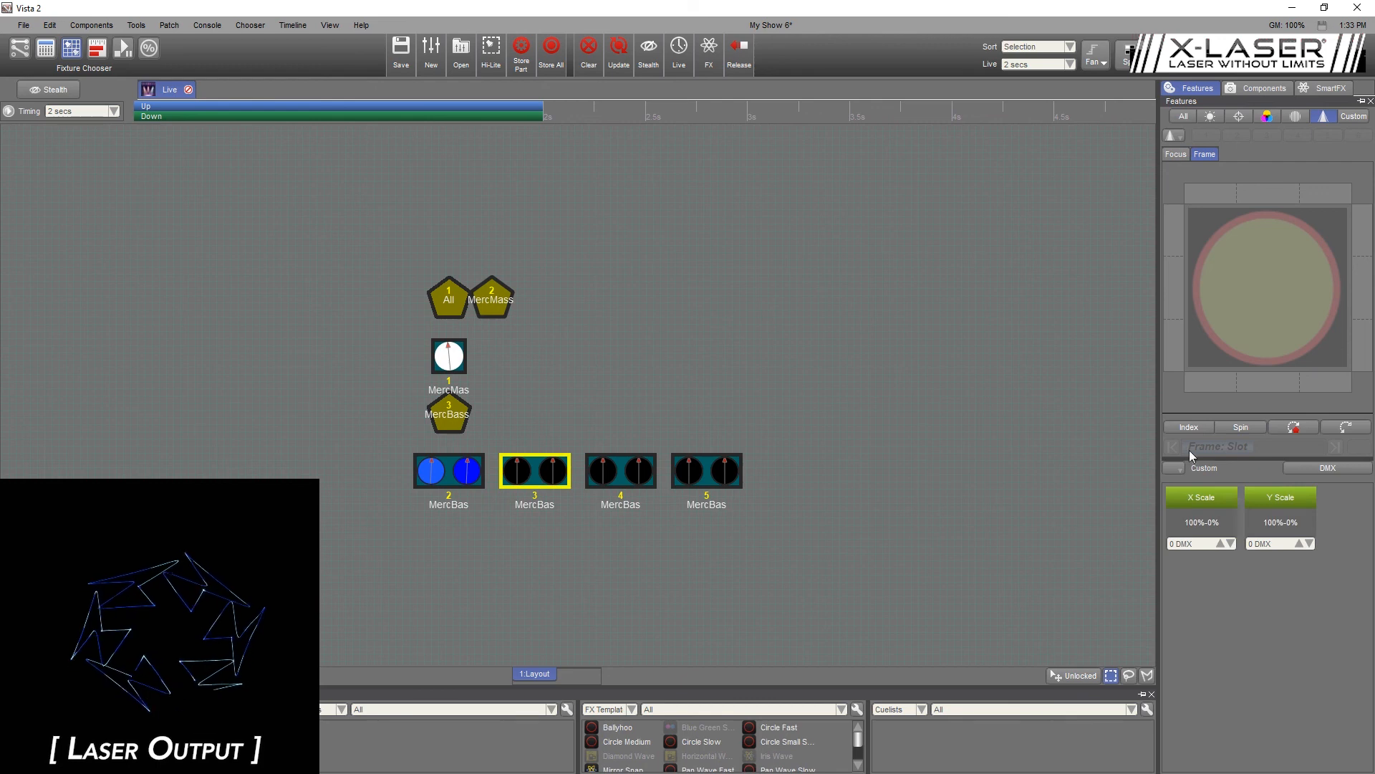
pyautogui.click(1210, 117)
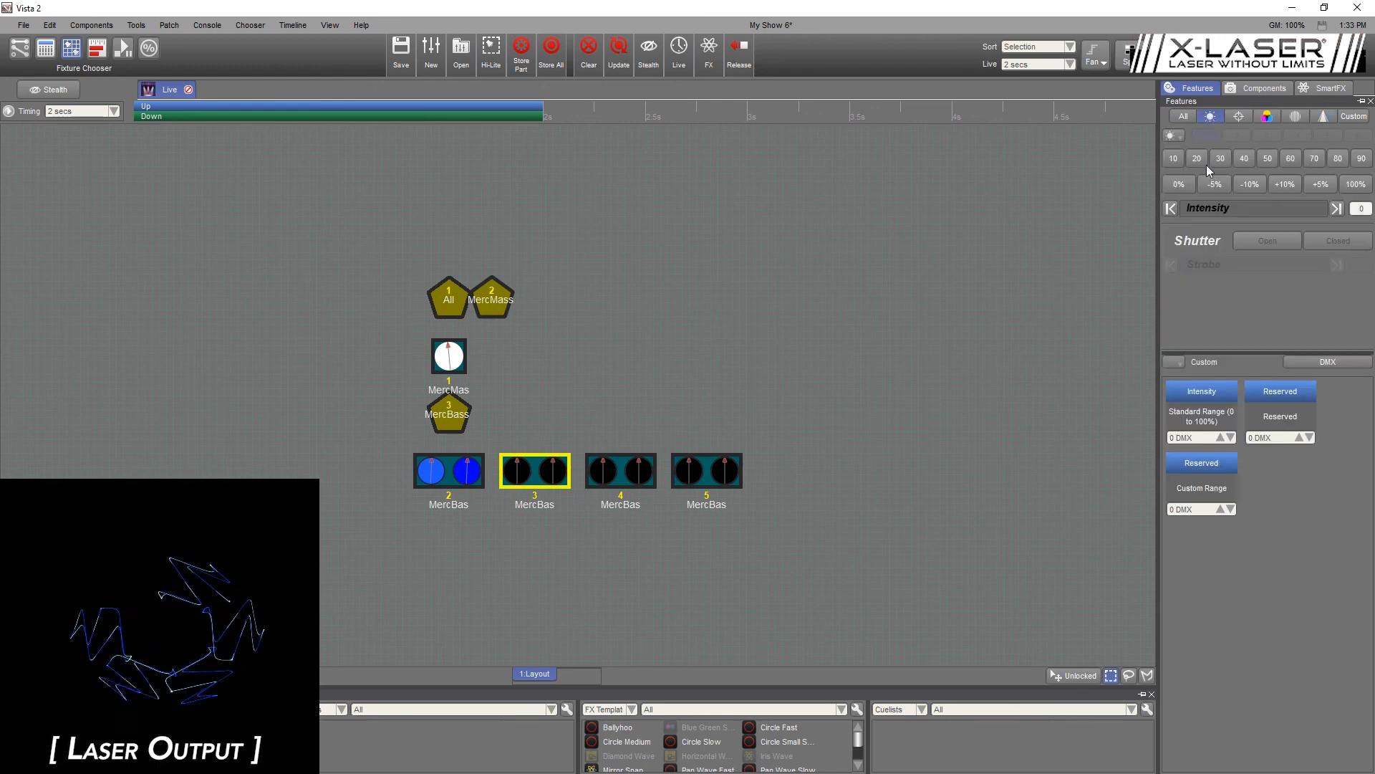
pyautogui.click(1198, 437)
pyautogui.write('255')
pyautogui.press('Return')
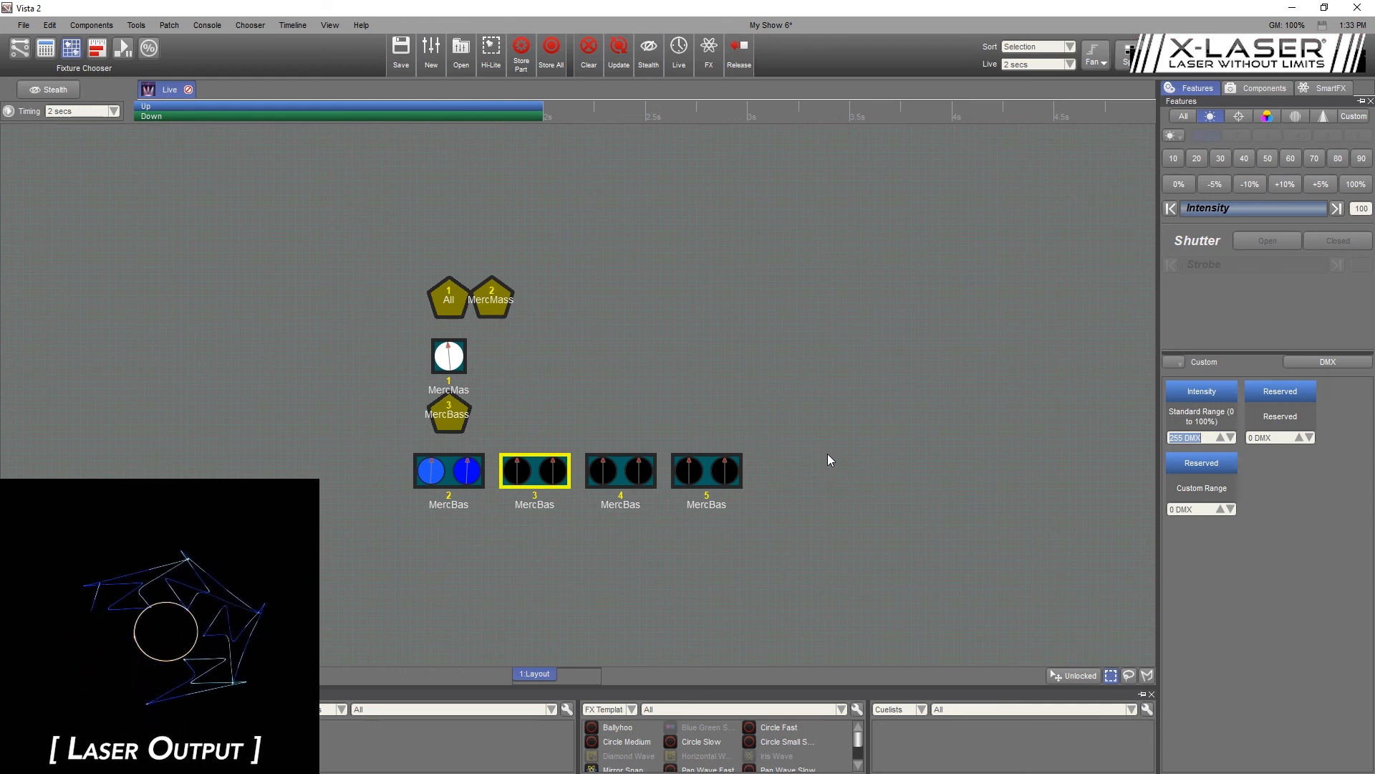
pyautogui.click(458, 490)
pyautogui.click(552, 485)
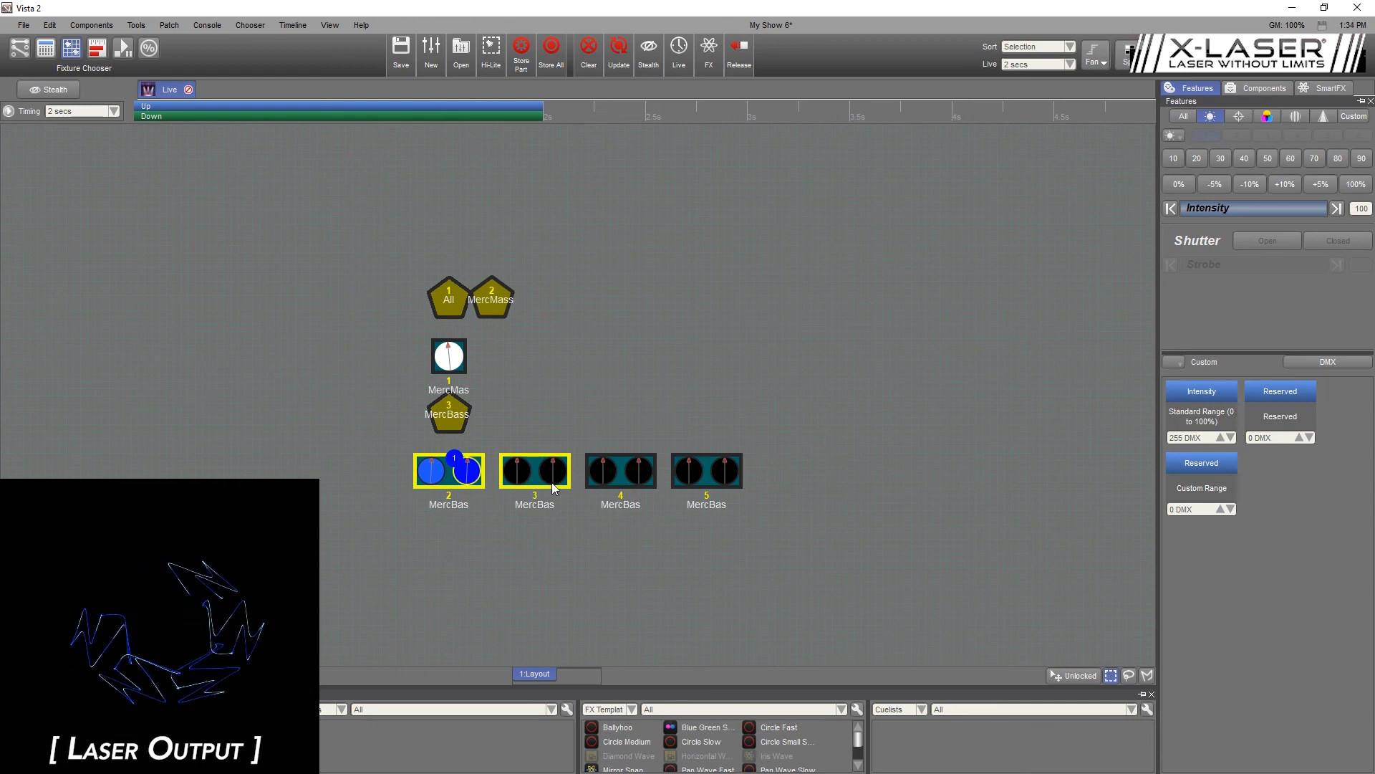
pyautogui.click(447, 489)
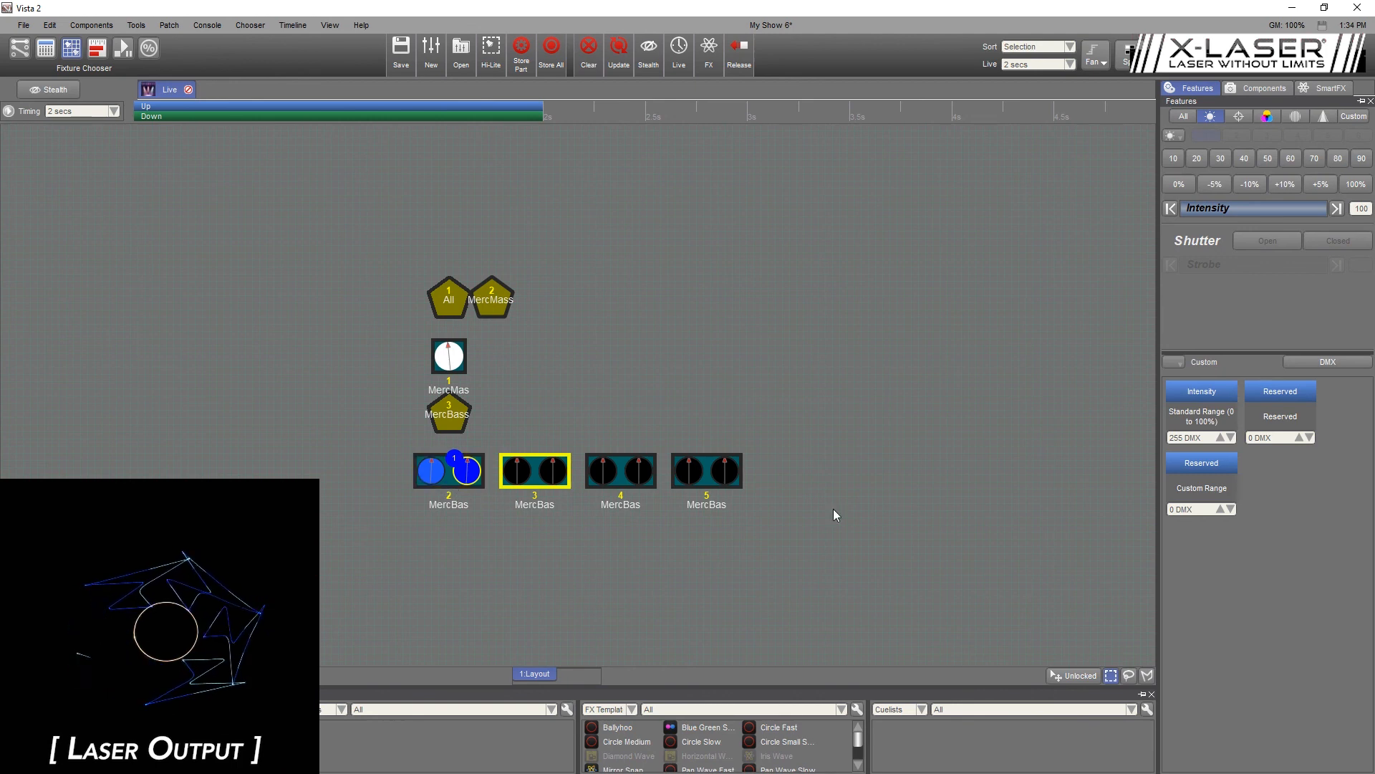
pyautogui.click(675, 577)
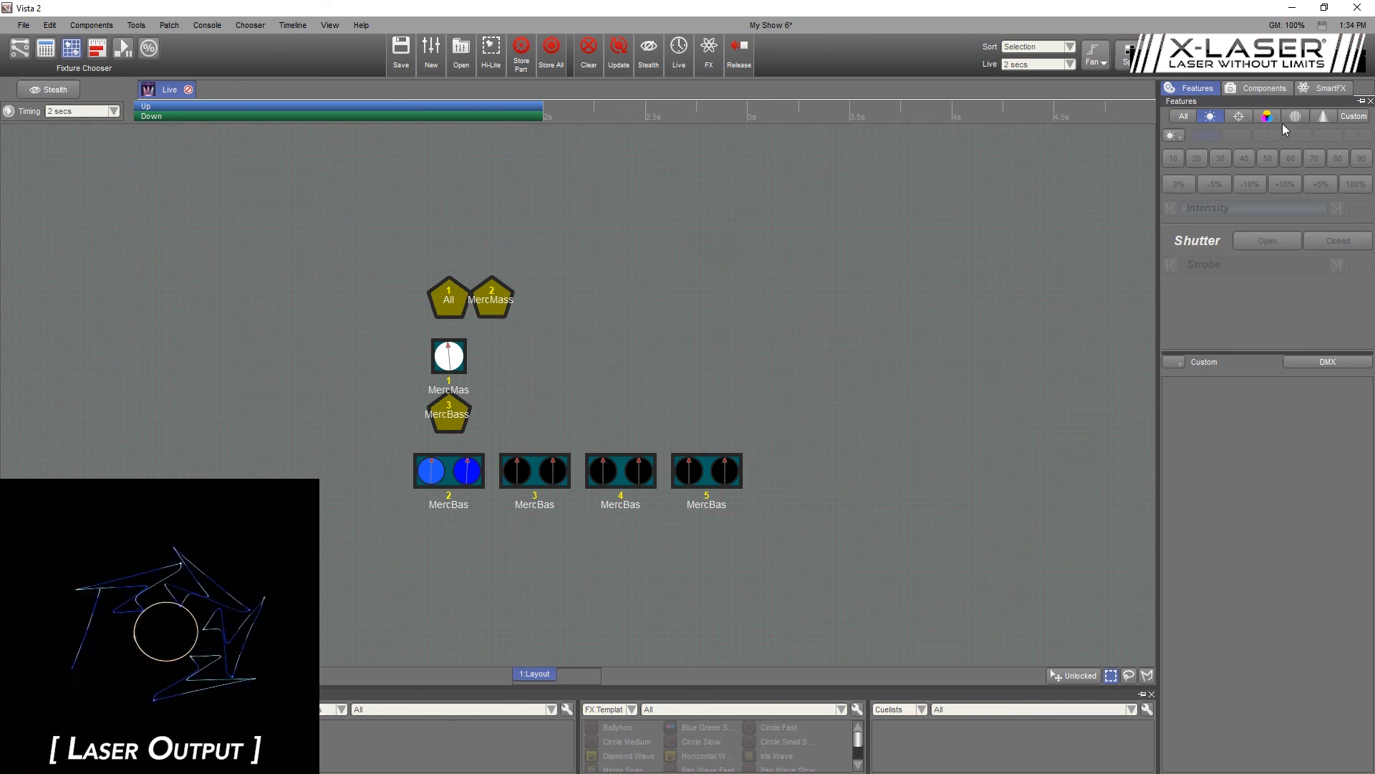
# - Select fixture 2 and show its position features
pyautogui.click(1238, 117)
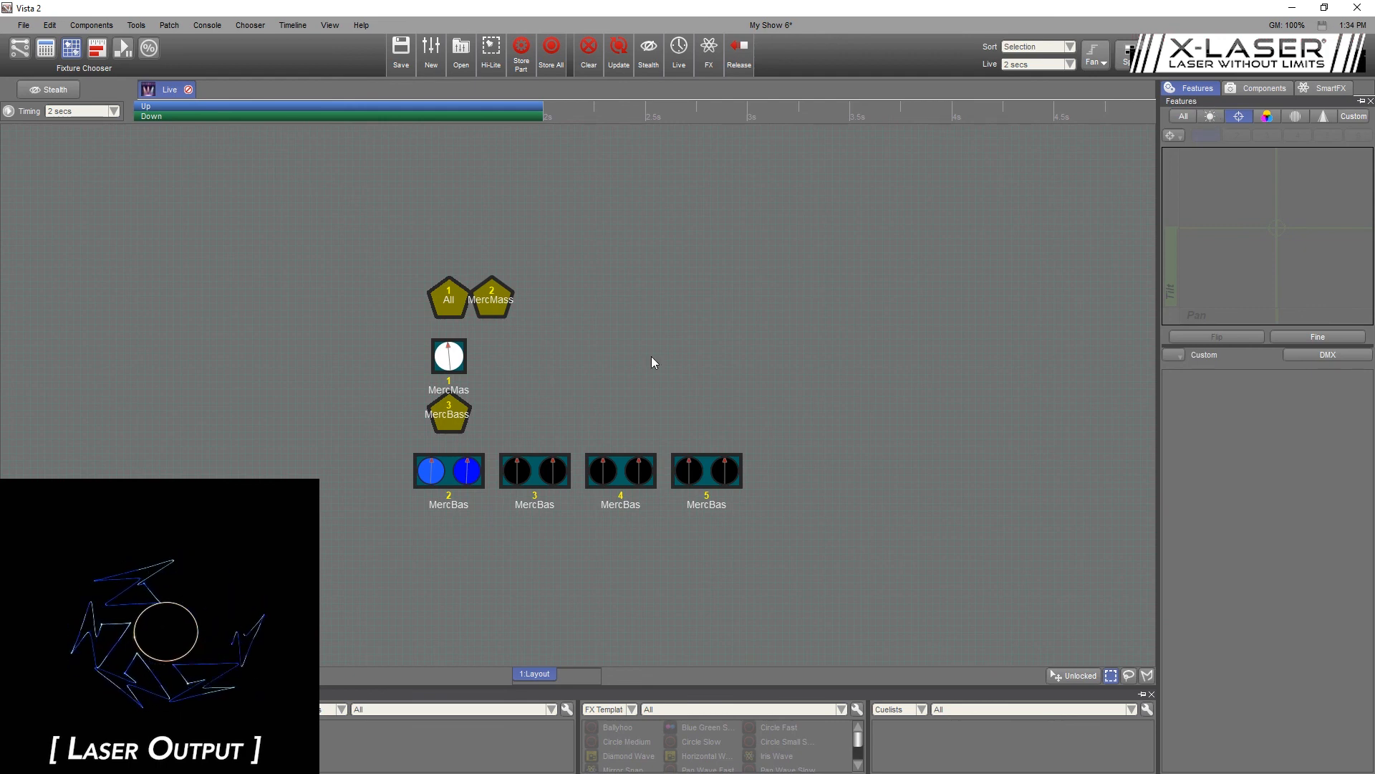
pyautogui.click(444, 485)
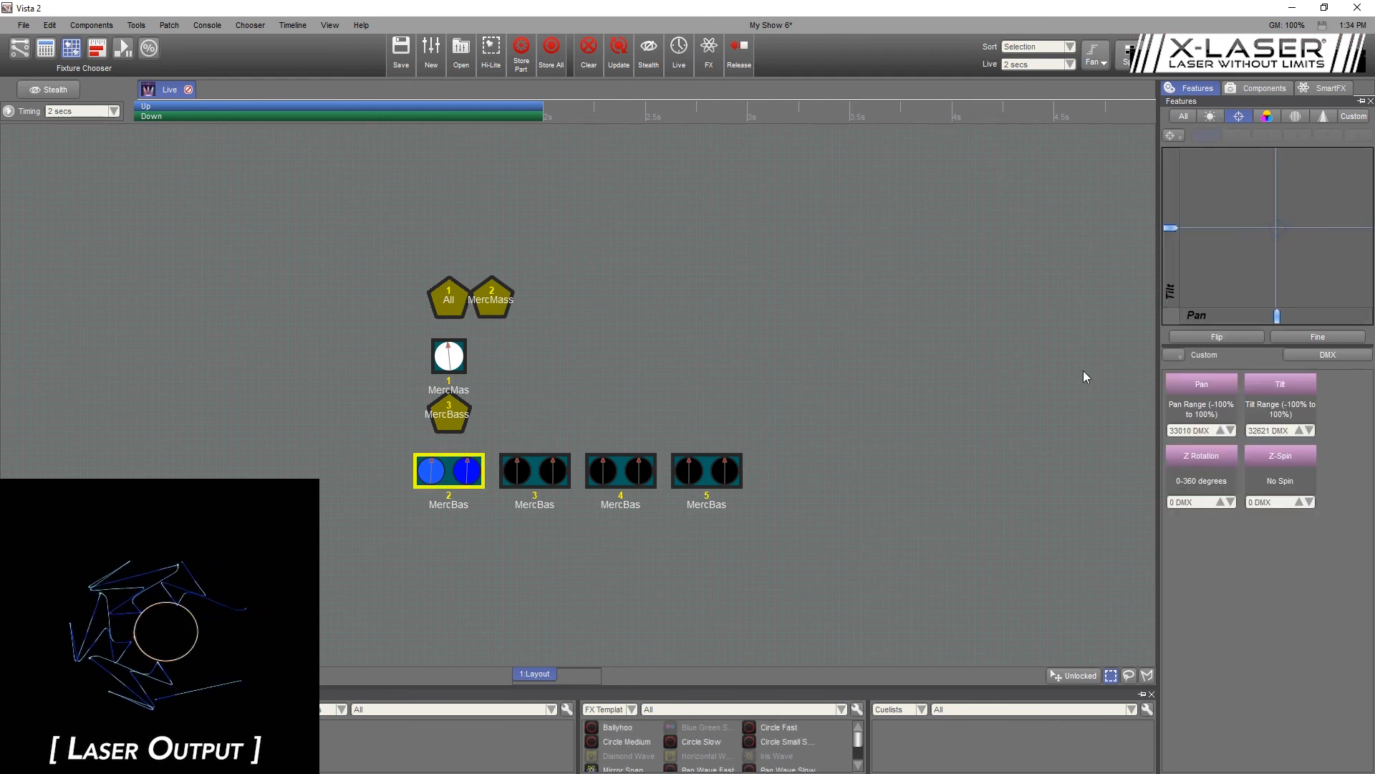